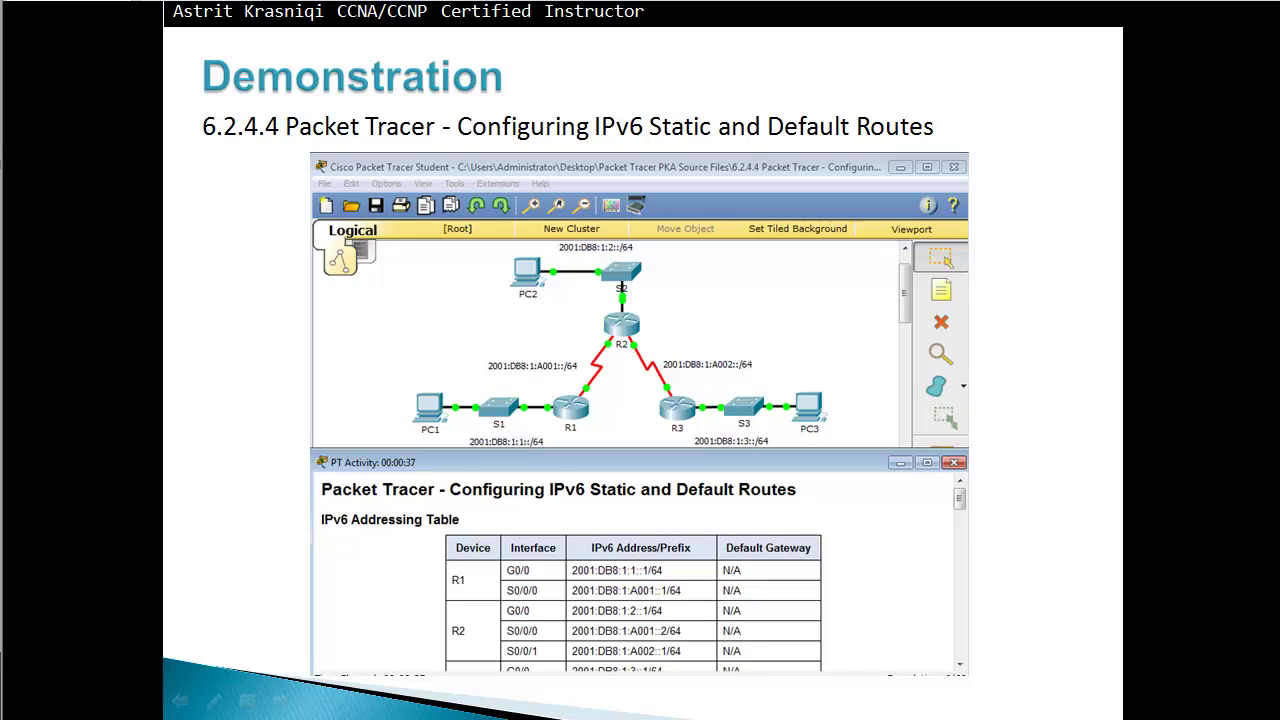
- End the slide show and open the 6.2.4.4 Configuring IPv6 Static and Default Routes activity in Packet Tracer, dismissing the user profile prompt
right_click(974, 251)
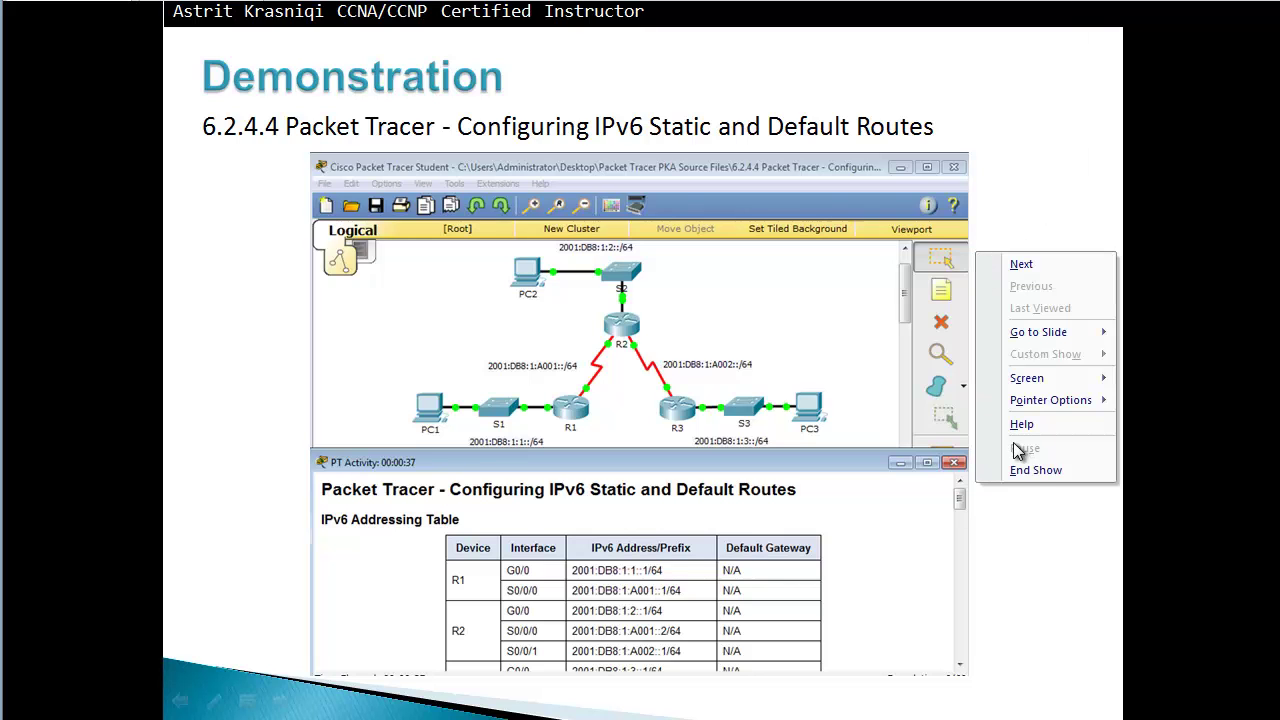
click(1016, 478)
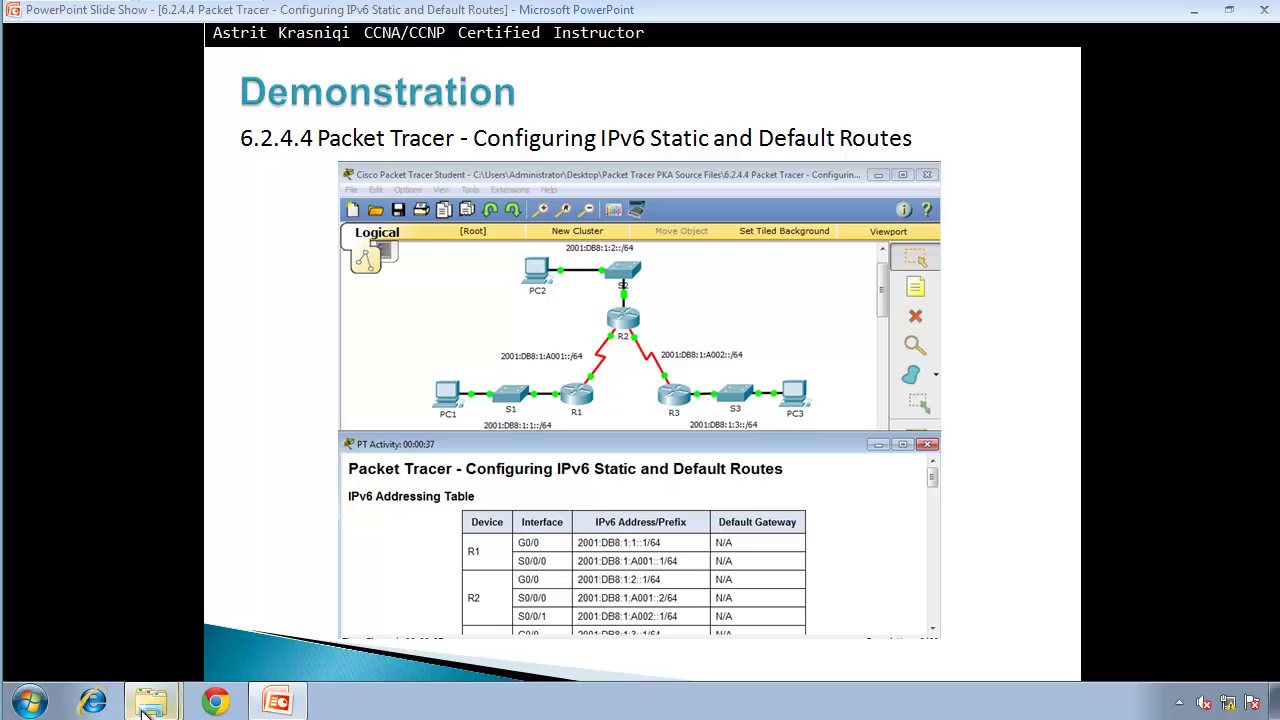
mouse_move(152, 702)
click(154, 626)
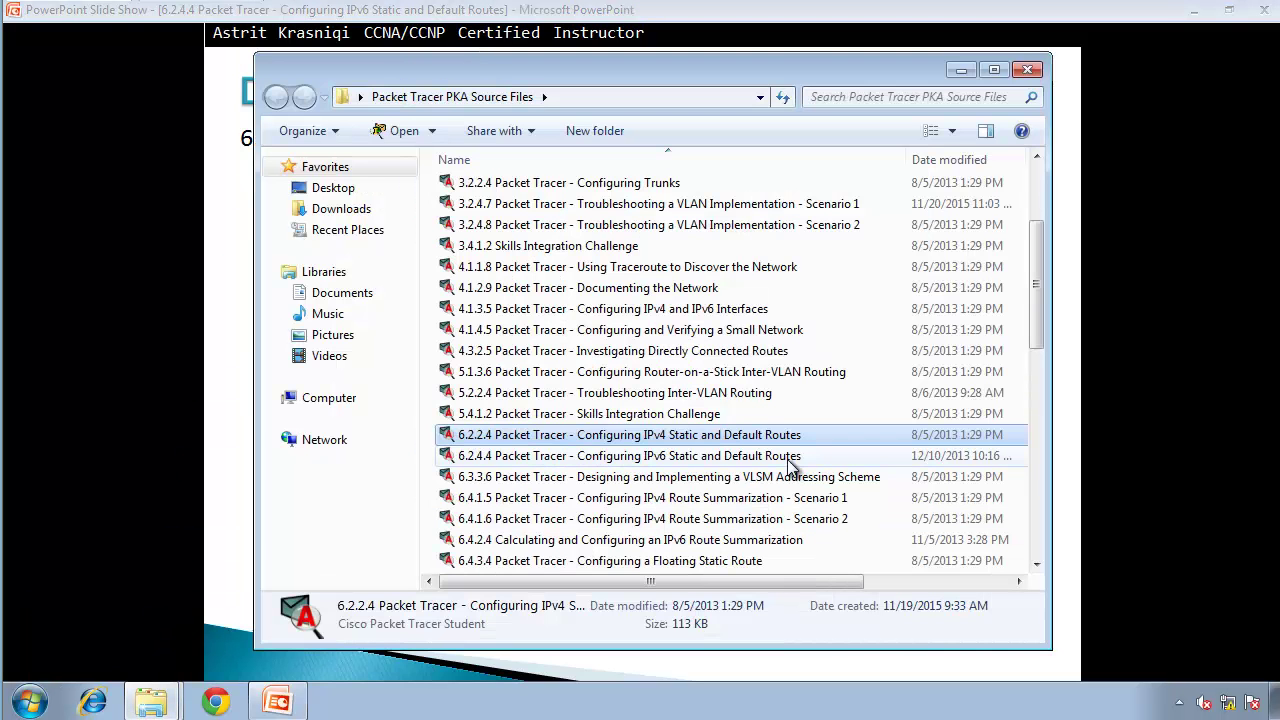
click(652, 456)
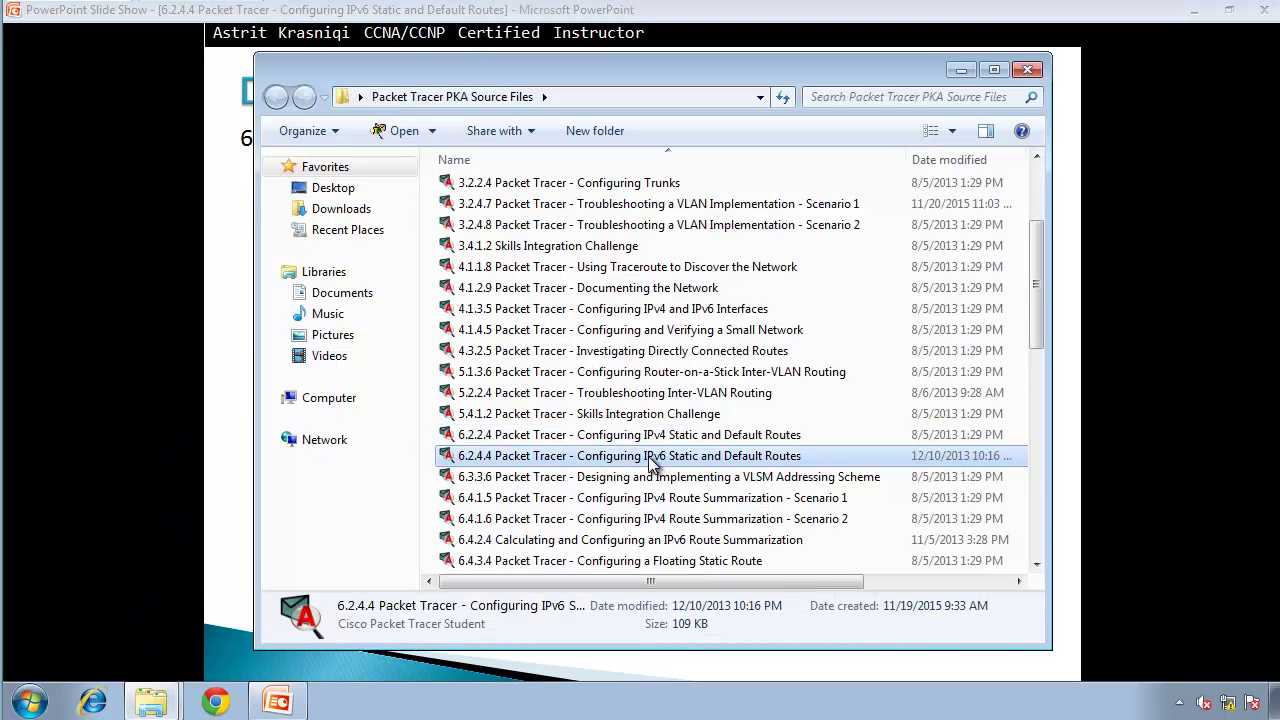
double_click(650, 458)
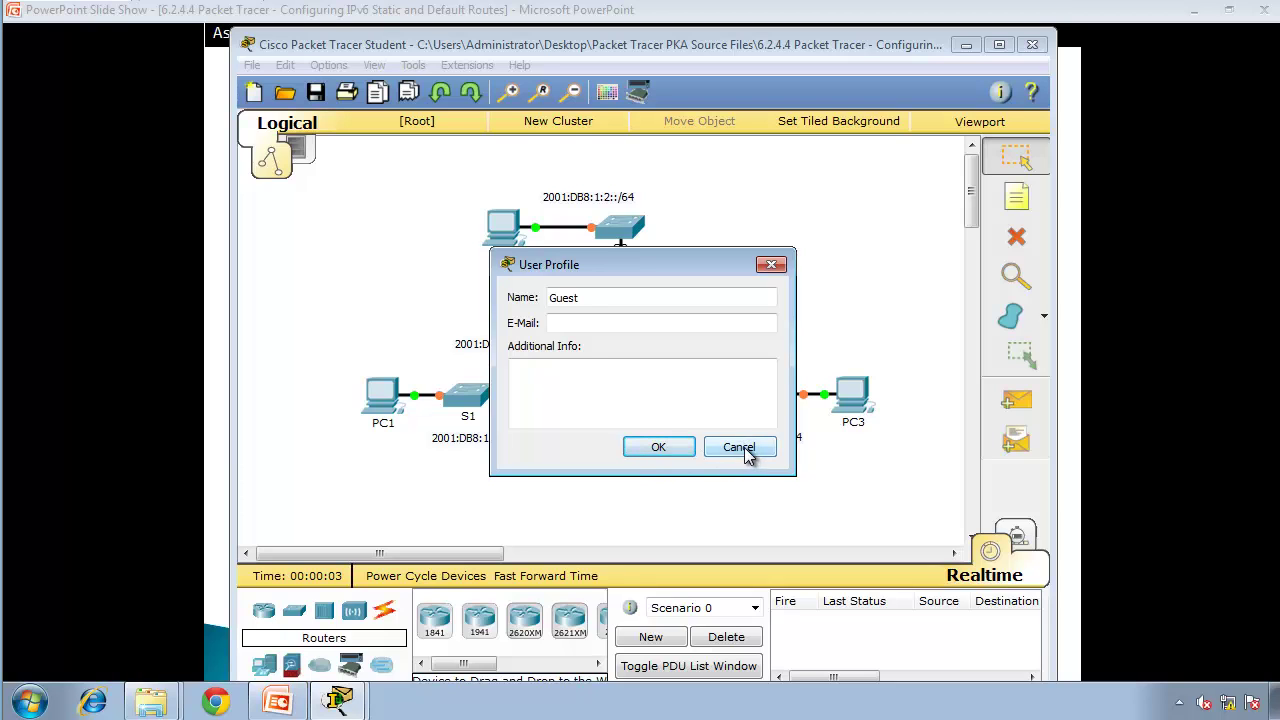
click(744, 447)
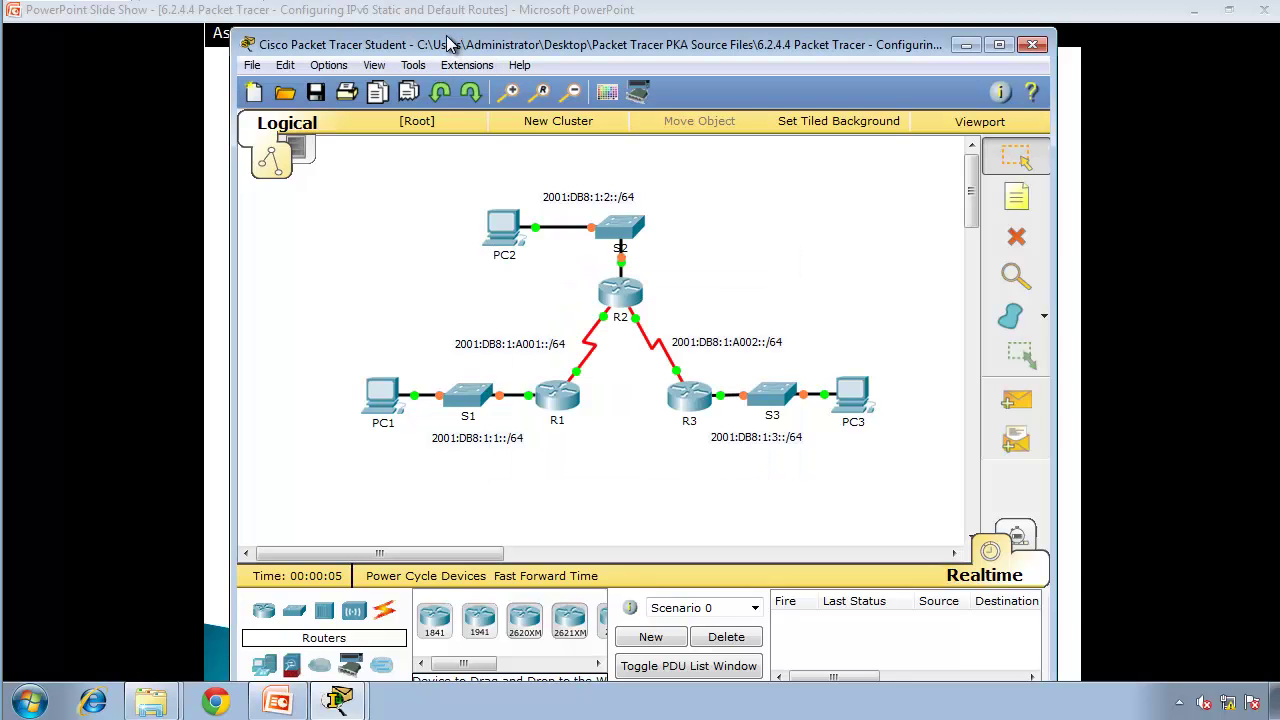
- Arrange the network topology window and the PT Activity instructions side by side, each filling half the screen
key(super+Right)
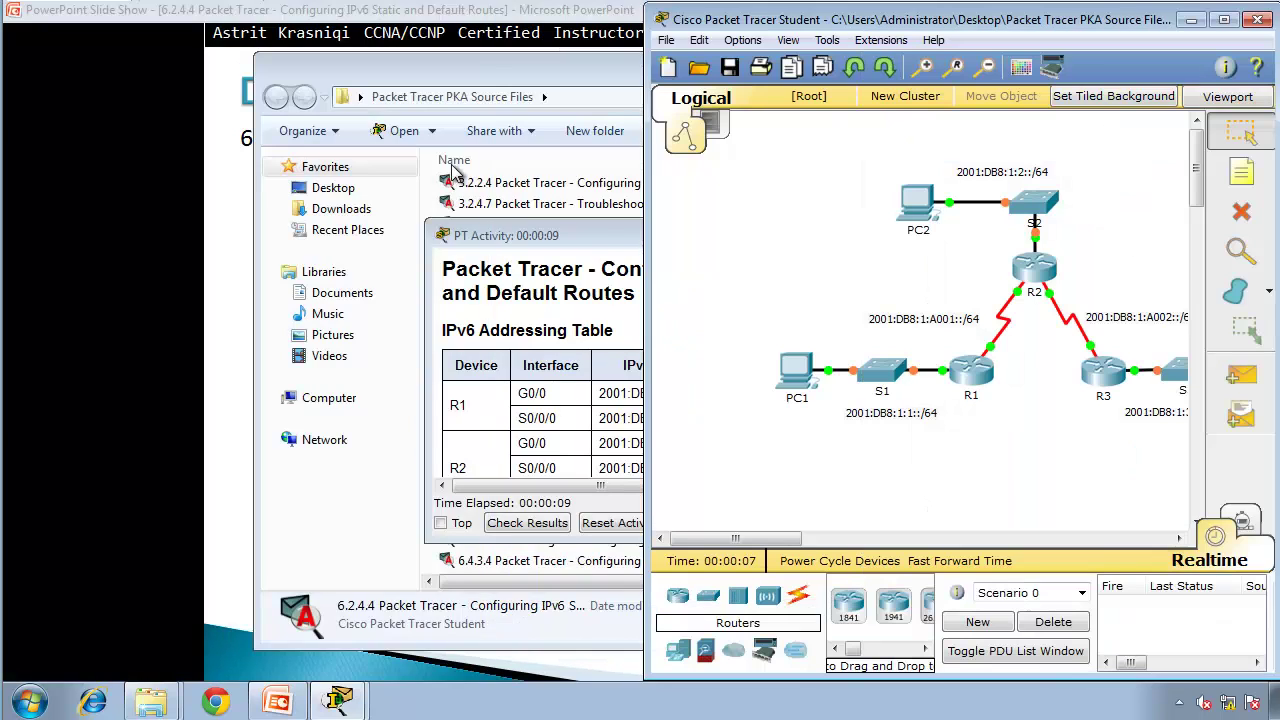
click(460, 72)
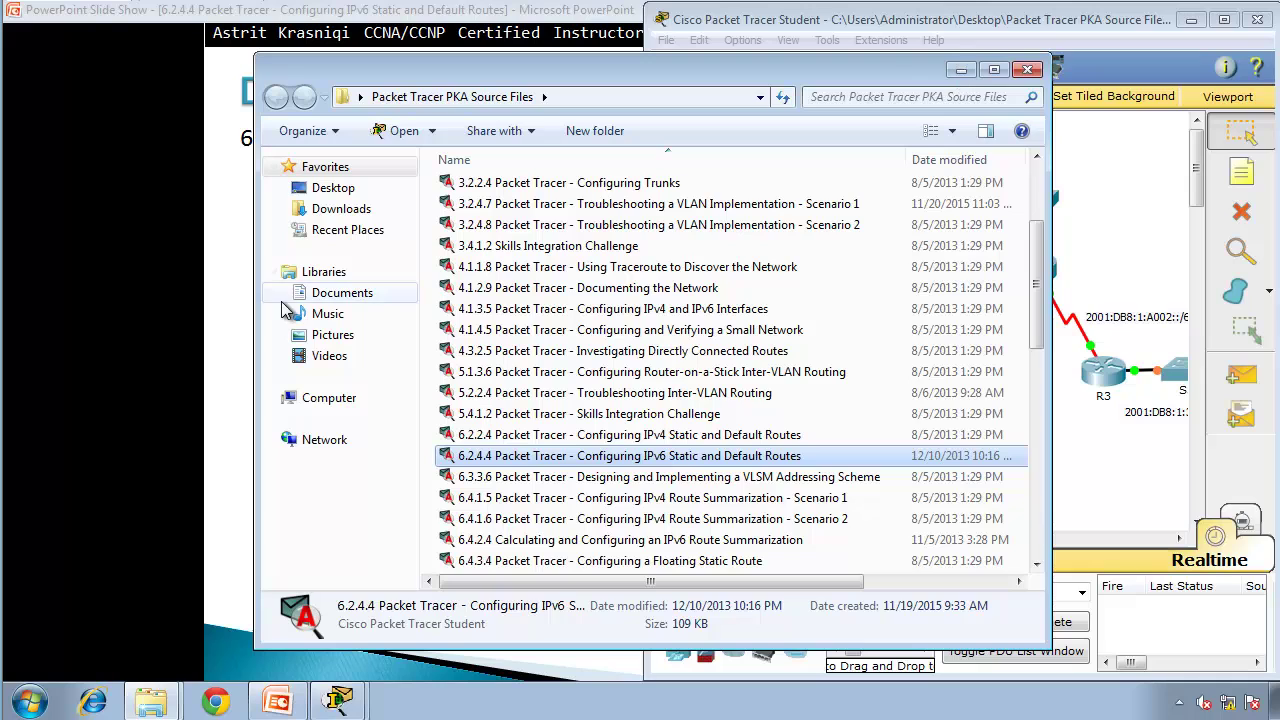
click(339, 700)
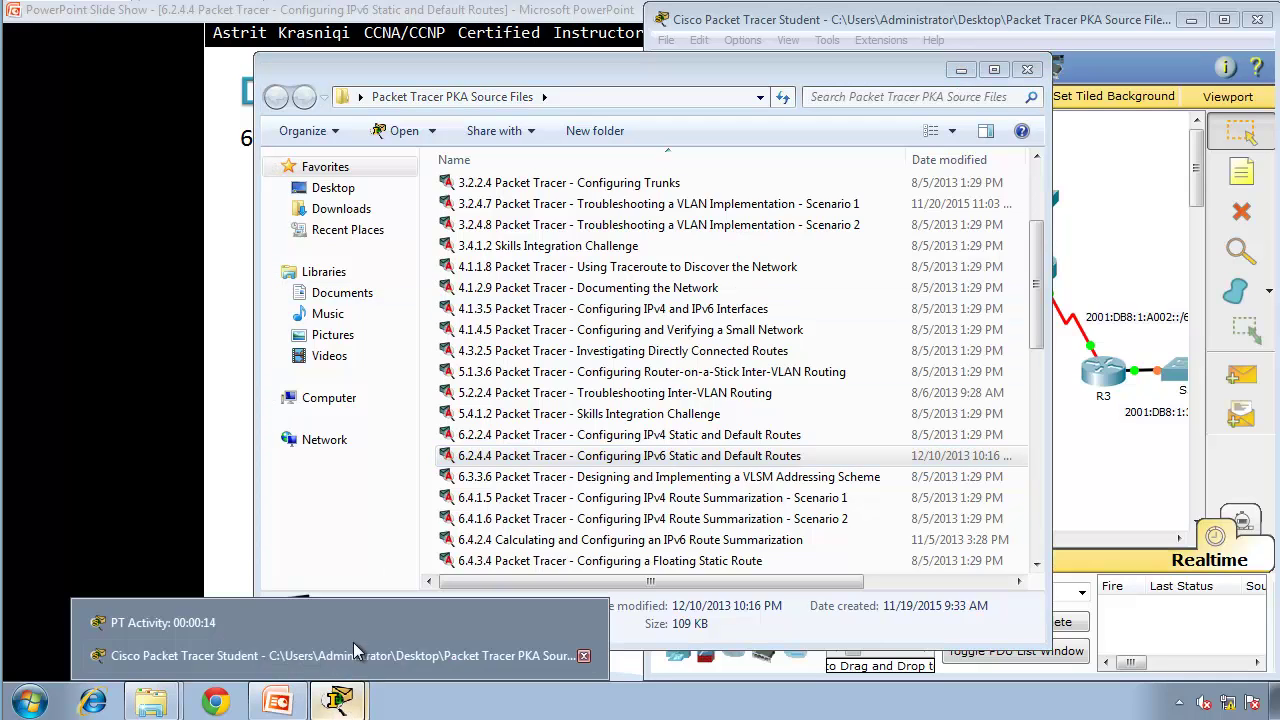
click(348, 629)
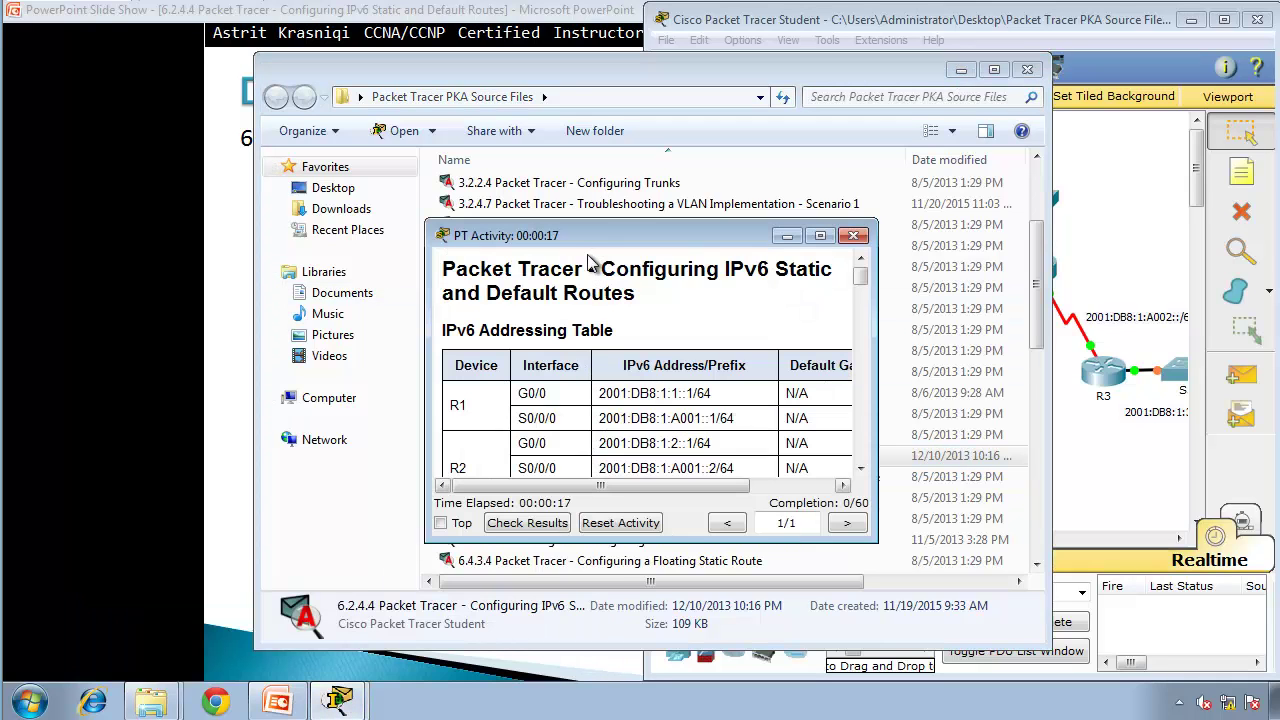
drag(590, 238, 0, 130)
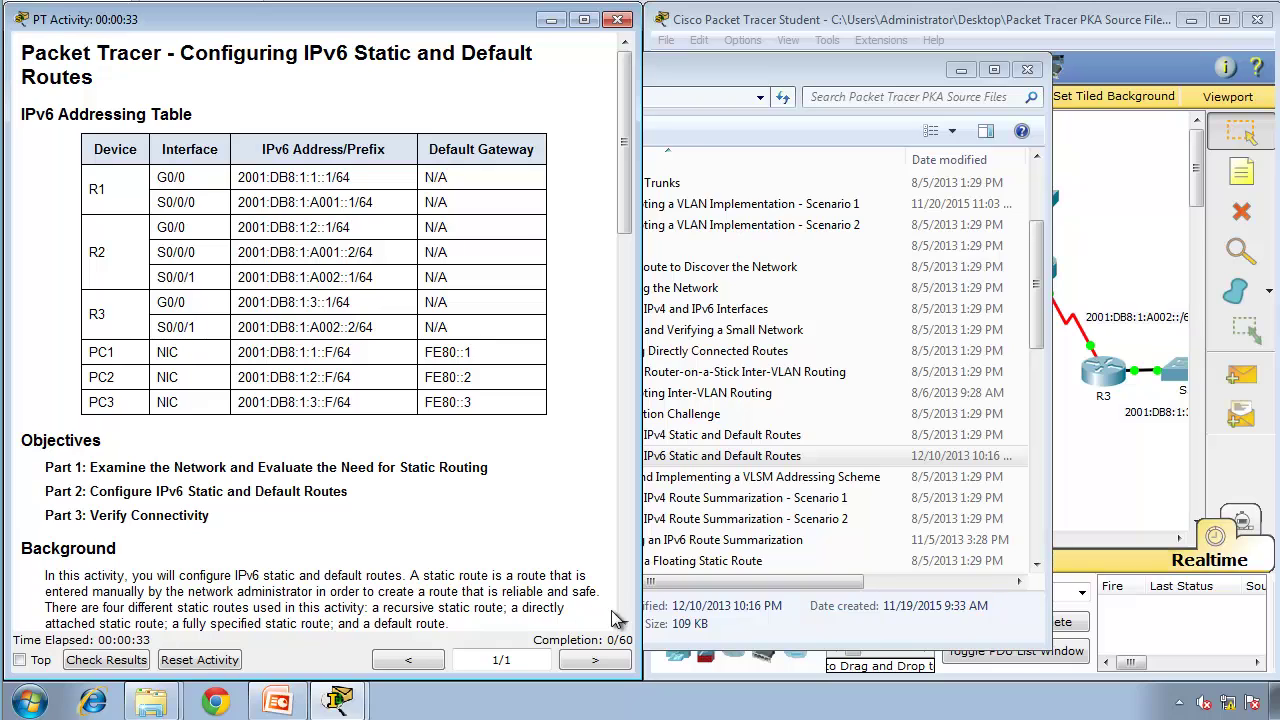
- Review the activity's objectives, Part 1 questions and Part 2 configuration steps against the complete topology from PC1 to PC3
scroll(624, 625, down, 5)
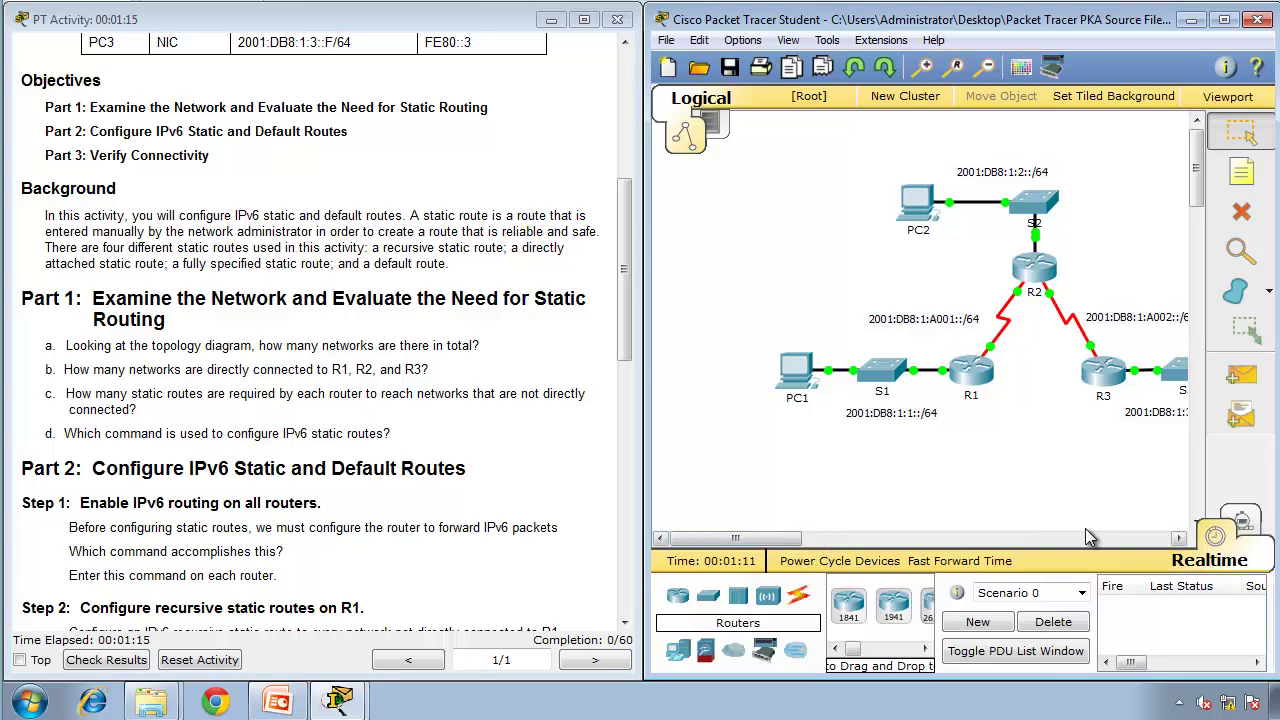
click(1179, 538)
click(1179, 538)
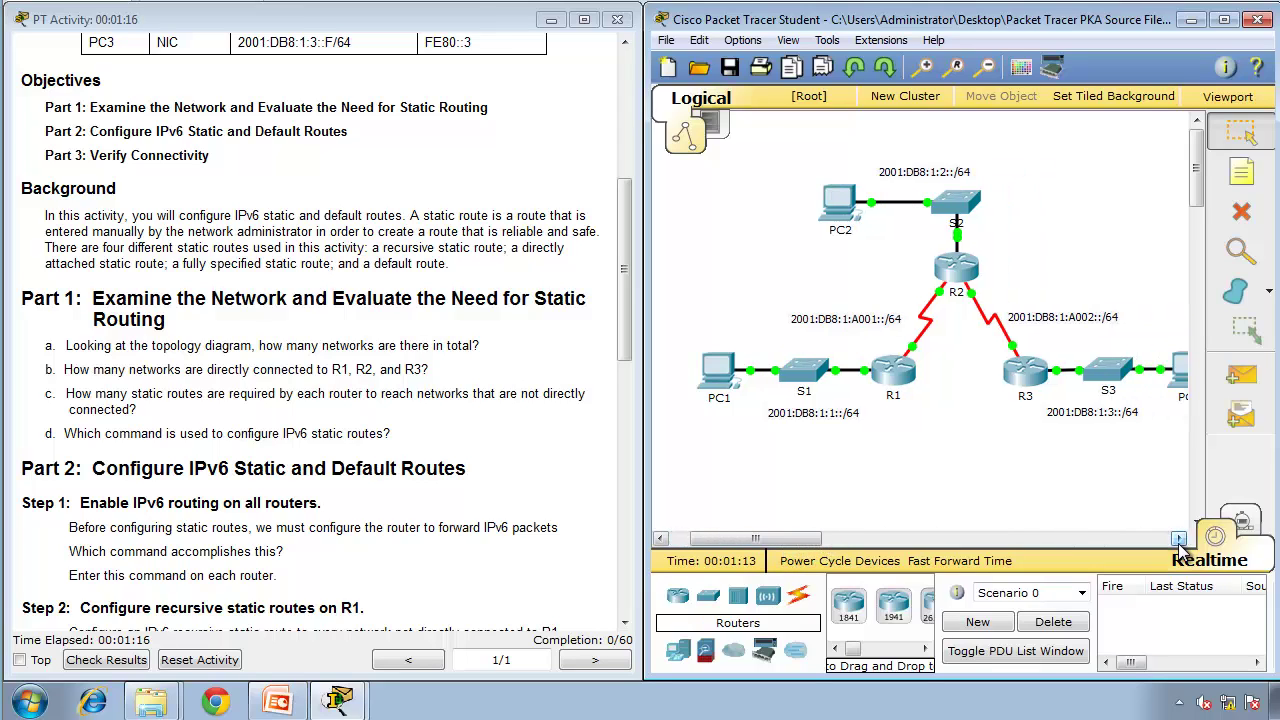
click(1179, 538)
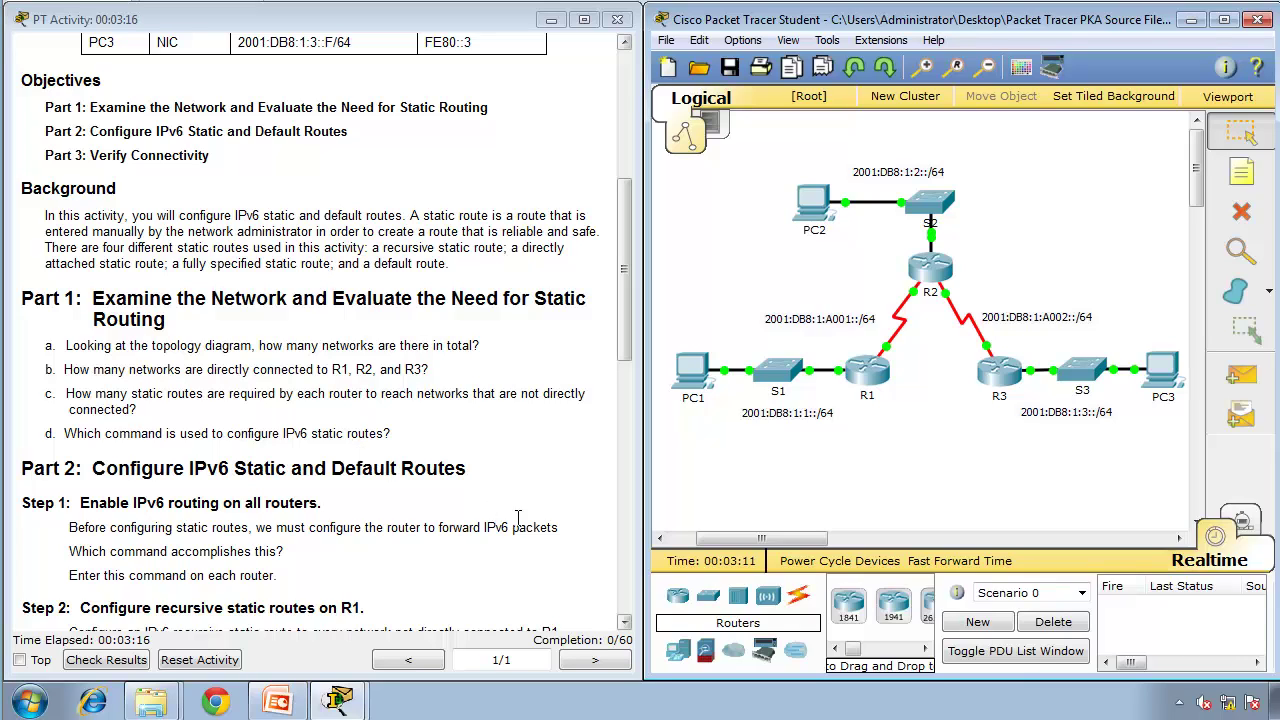
scroll(624, 622, down, 3)
scroll(624, 622, down, 7)
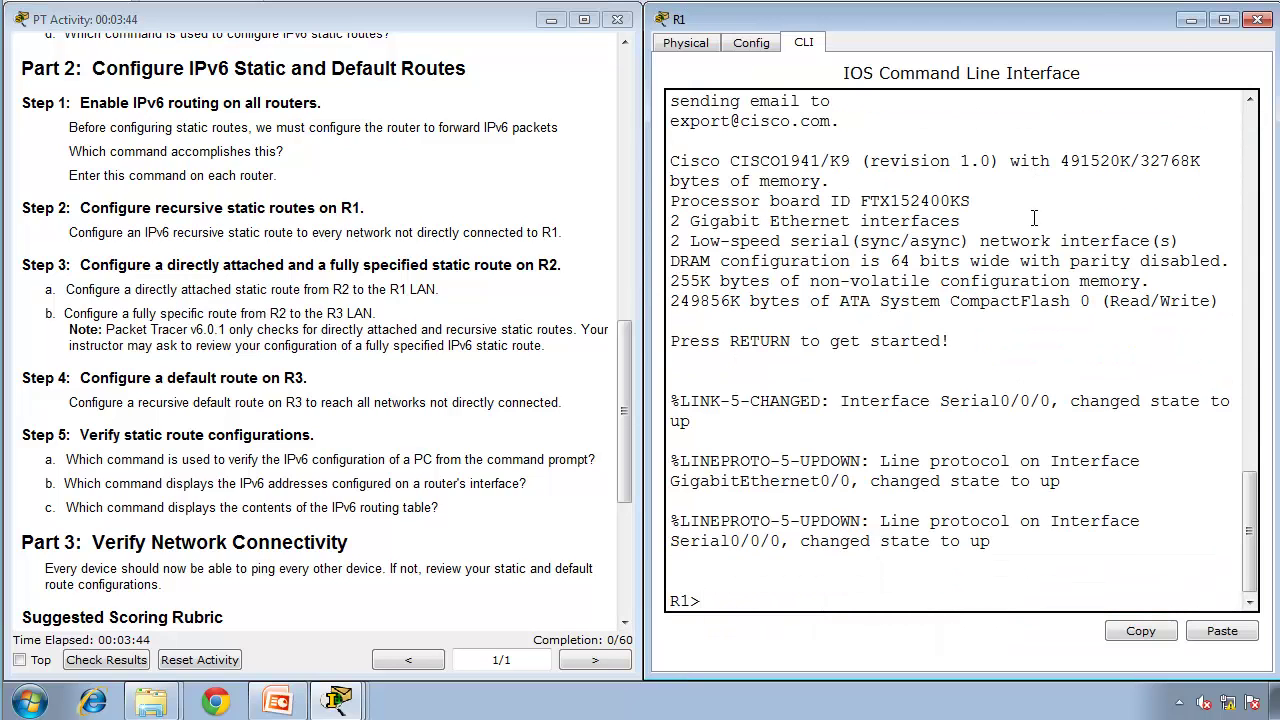
- Enter privileged mode and global configuration mode on router R1 with enable and configure terminal
text(enable)
key(Return)
text(con)
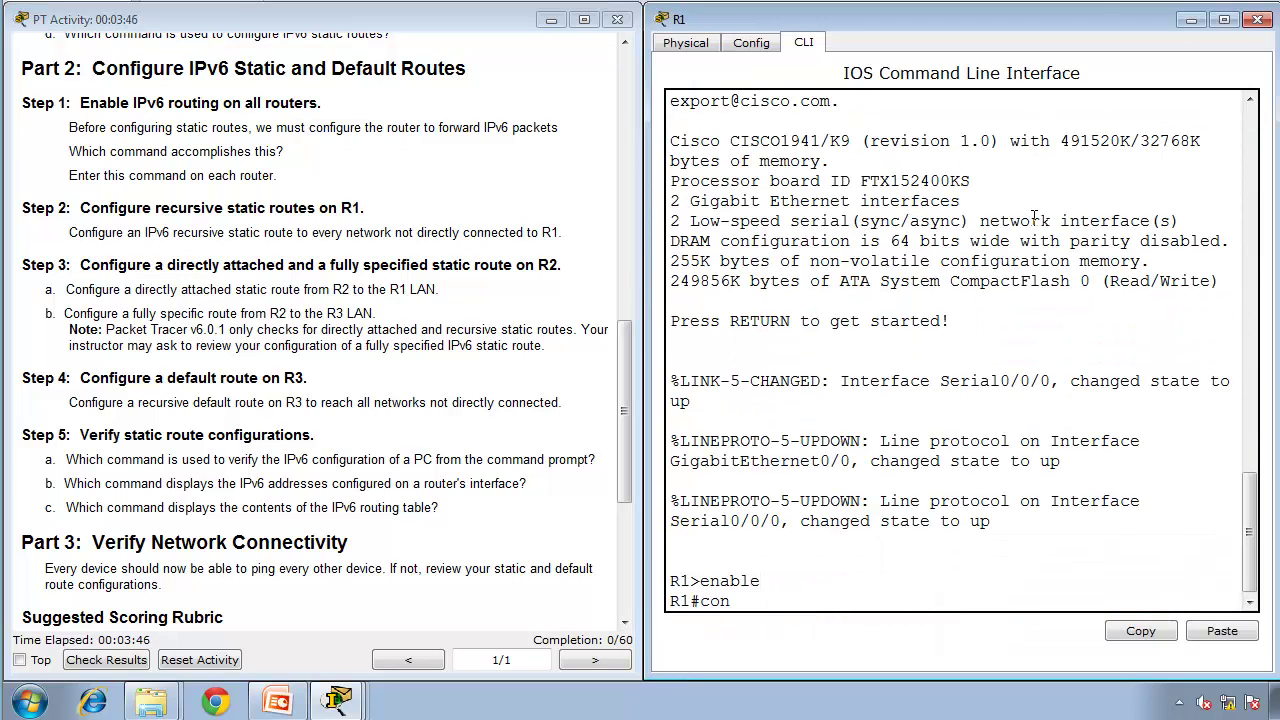
text(figure termainl)
key(Return)
text(co)
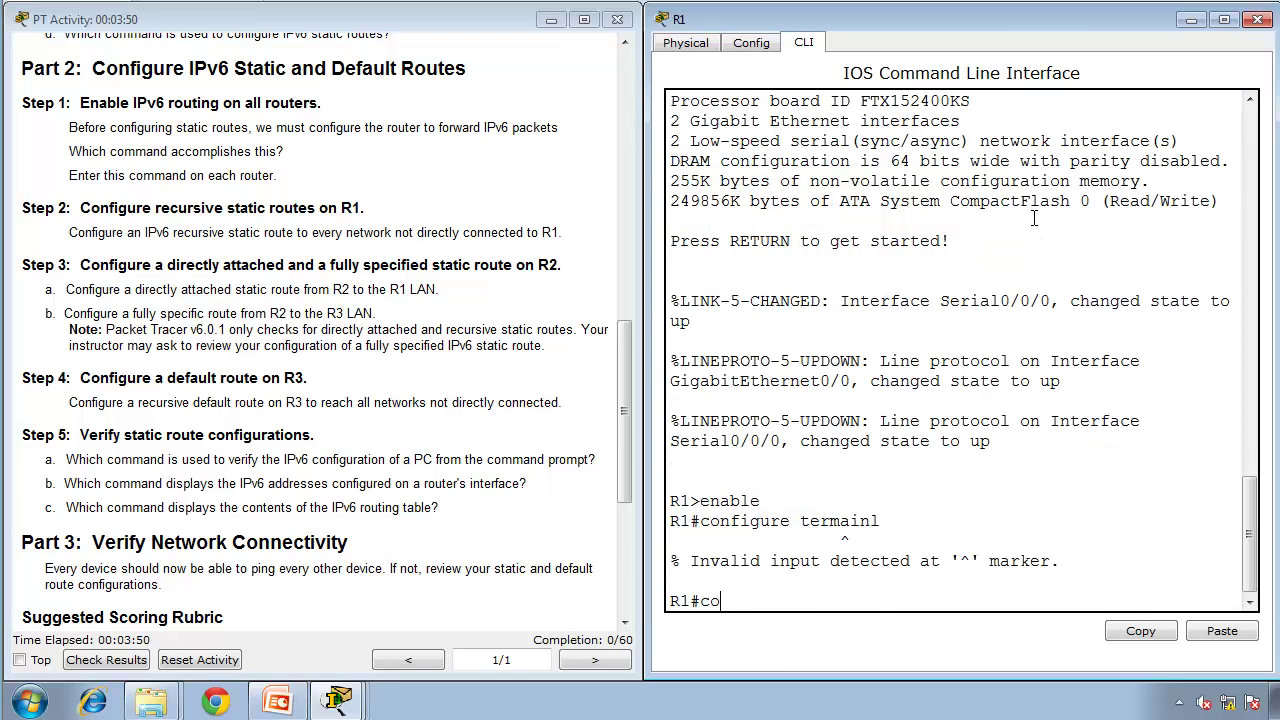
text(nfigure terminal)
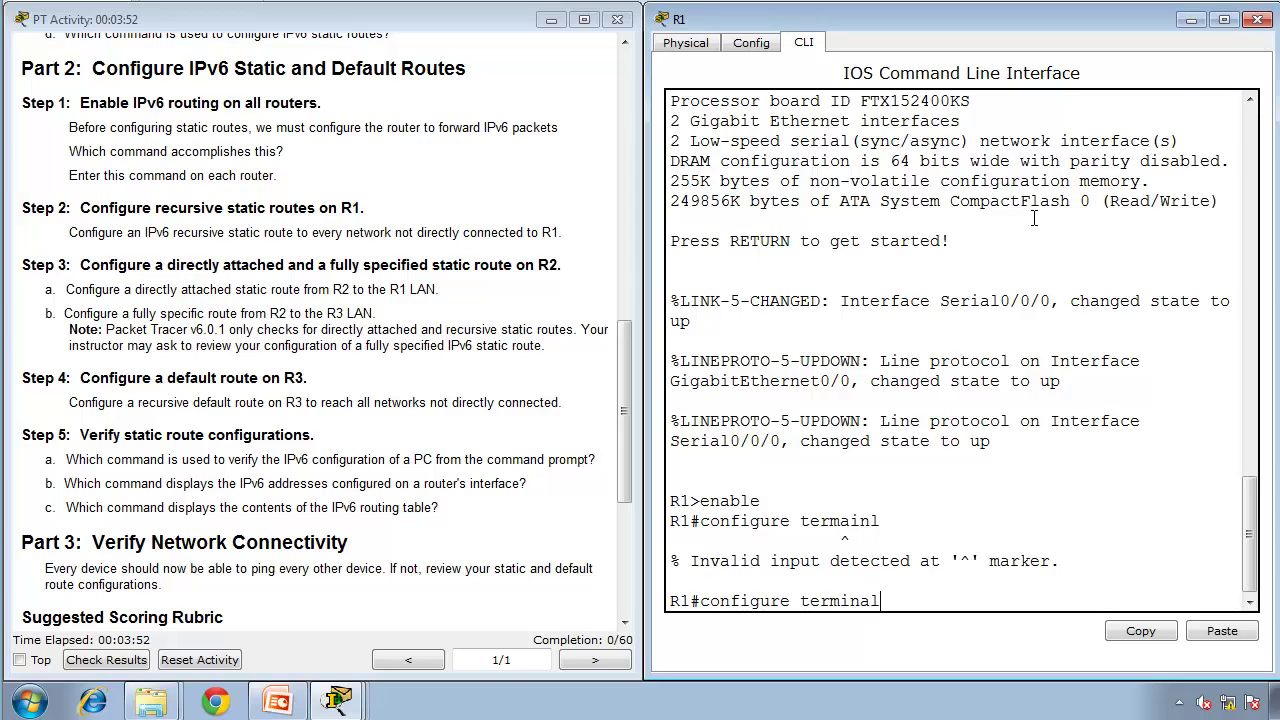
key(Return)
- Enable IPv6 routing on R1 with the ipv6 unicast-routing command
text(ipv6)
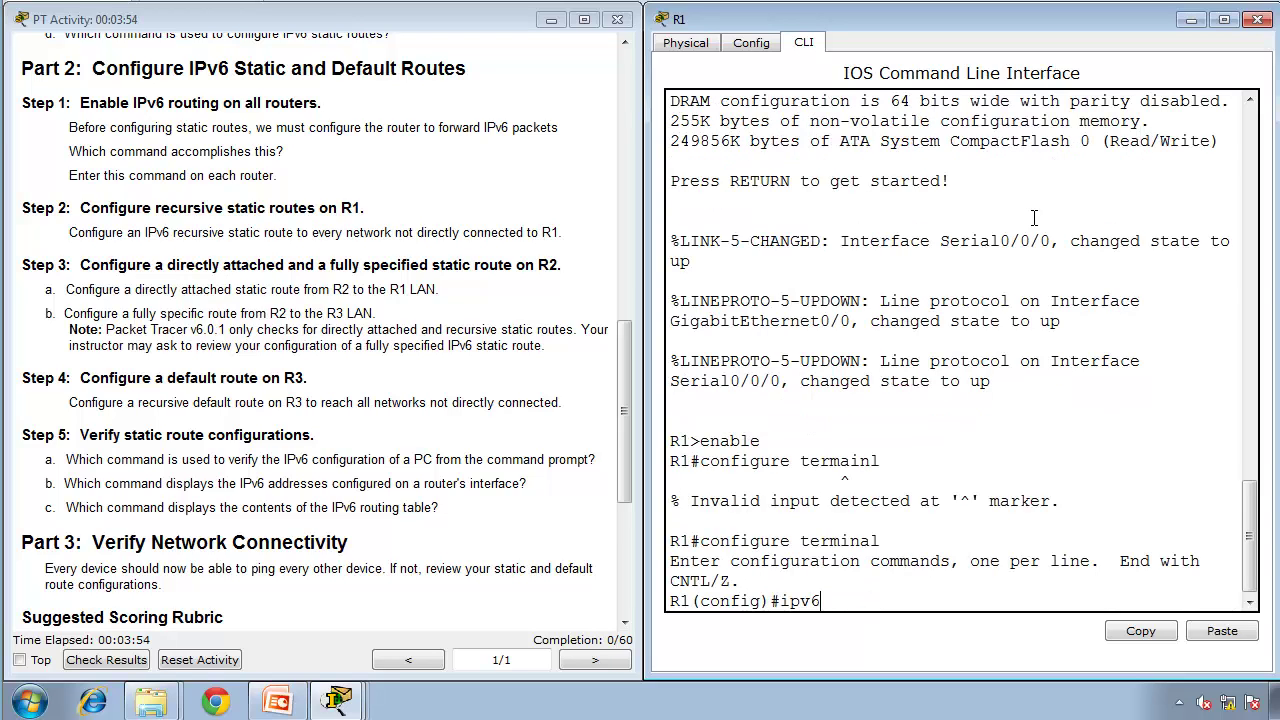
text( unicast-routing)
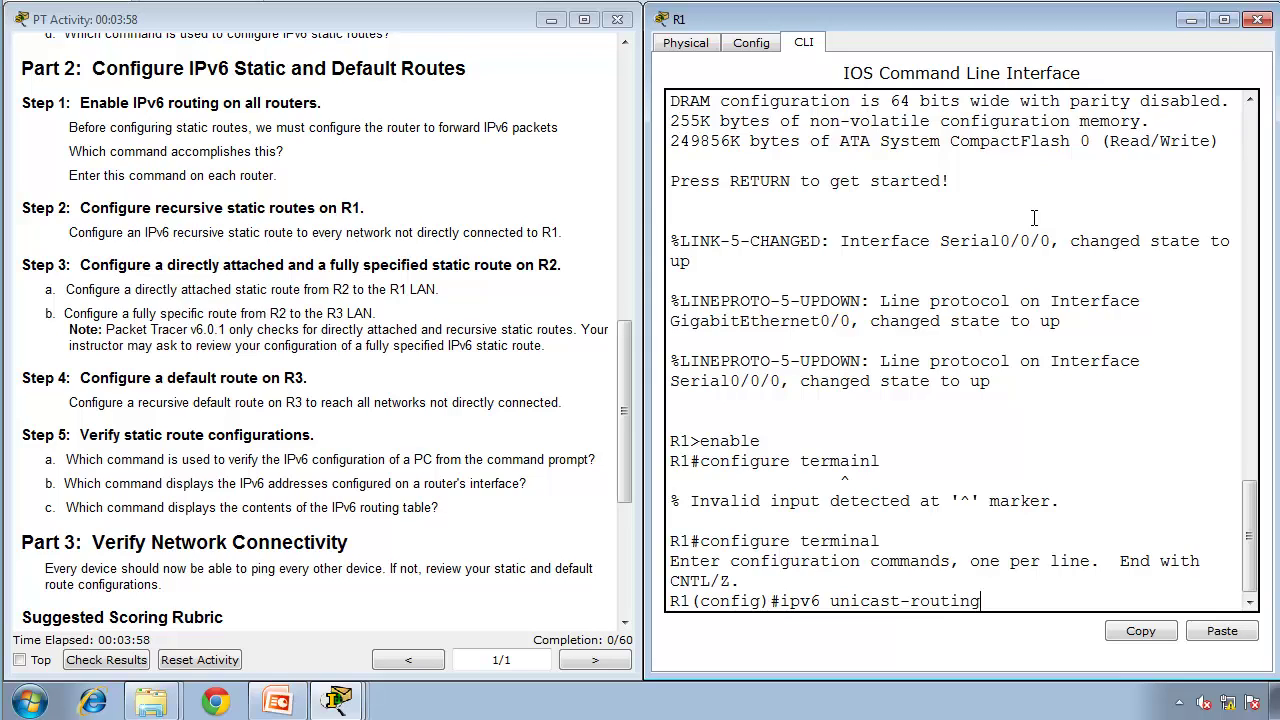
key(Return)
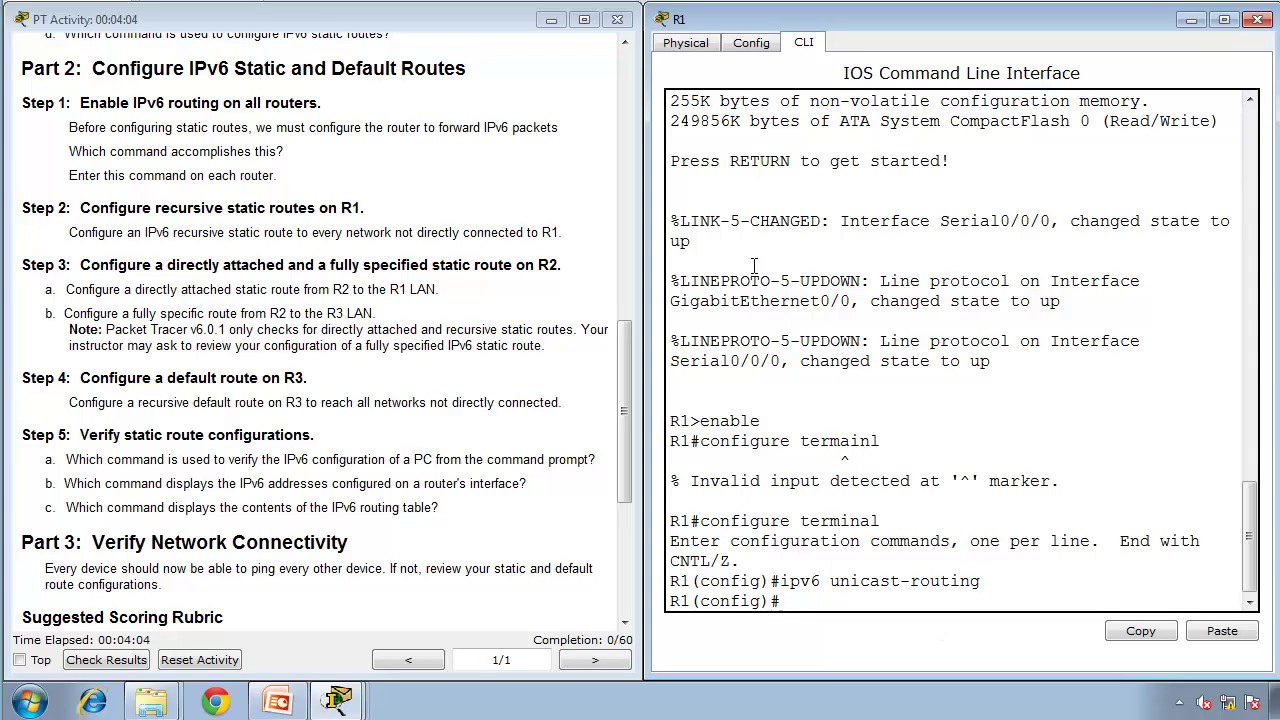
- Open router R2's command line interface from the topology and dock its window beside the instructions
click(338, 700)
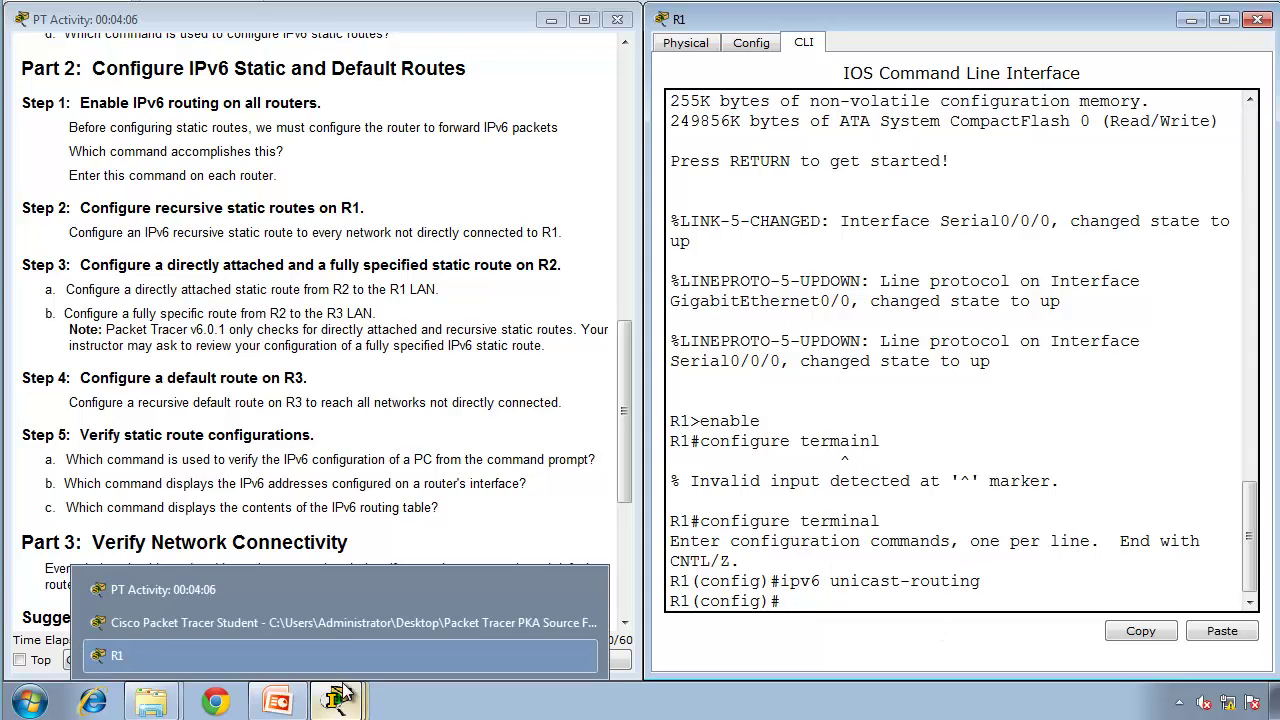
click(344, 623)
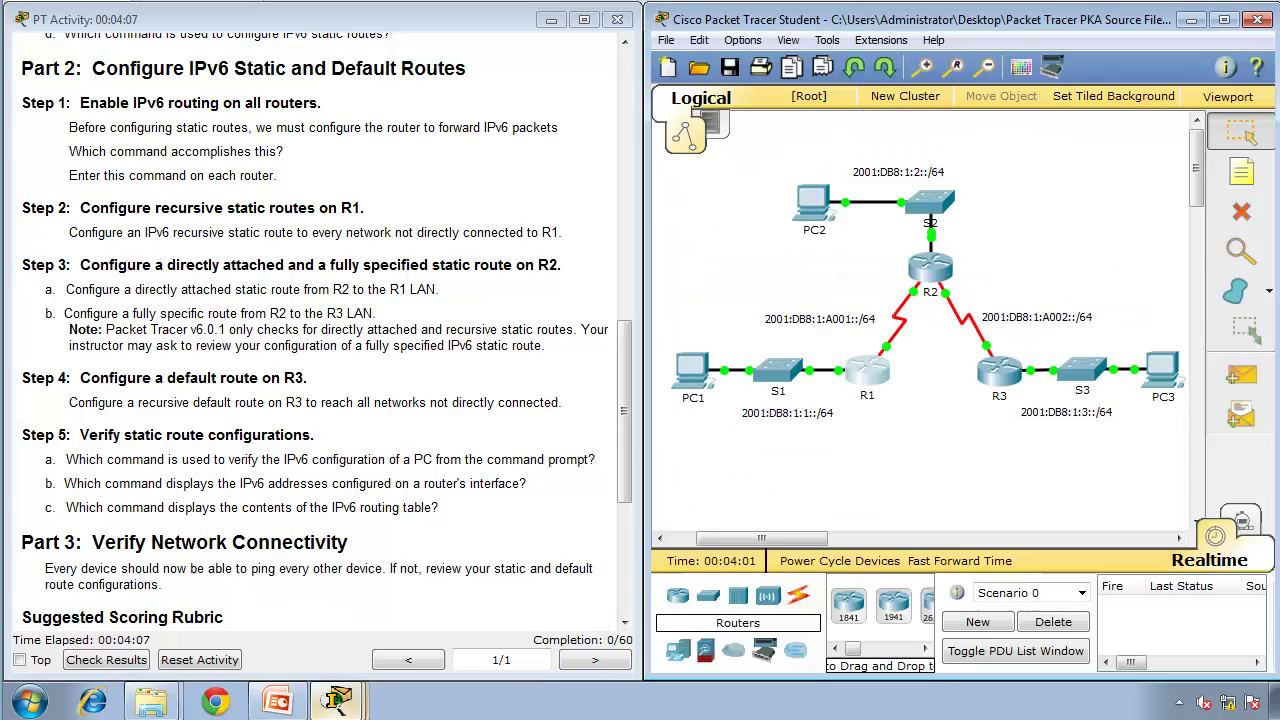
click(930, 268)
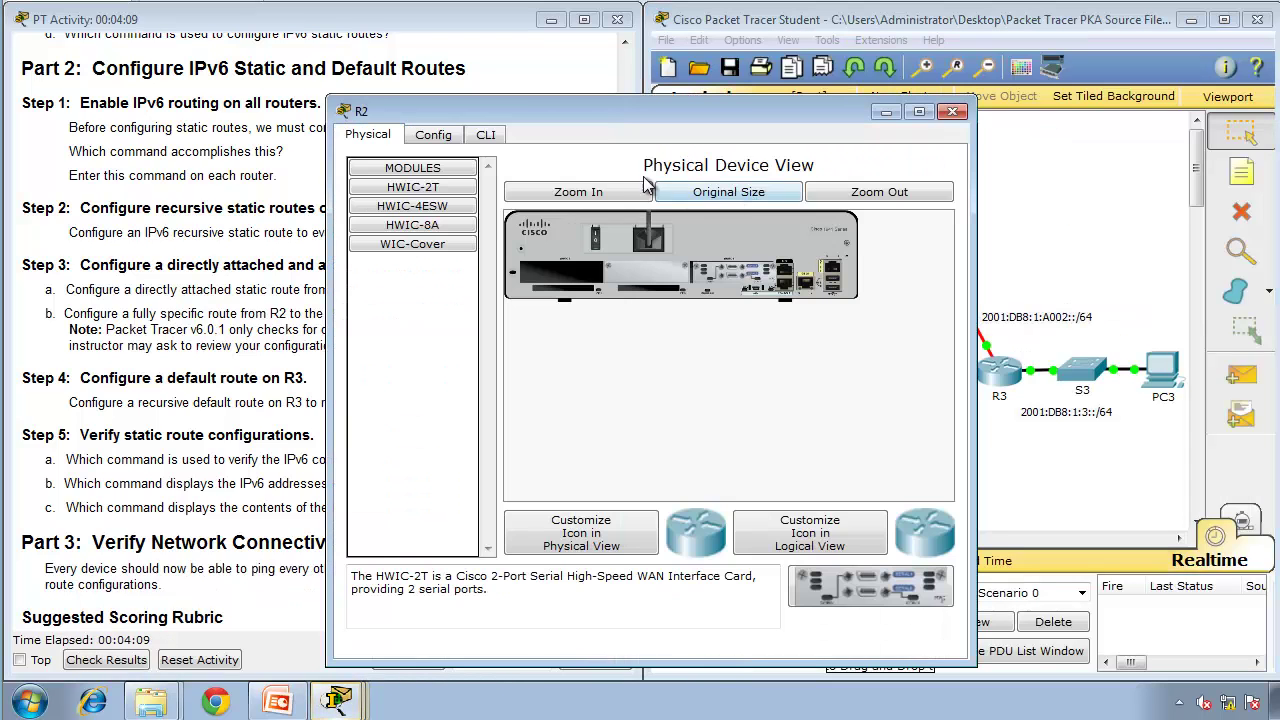
click(486, 134)
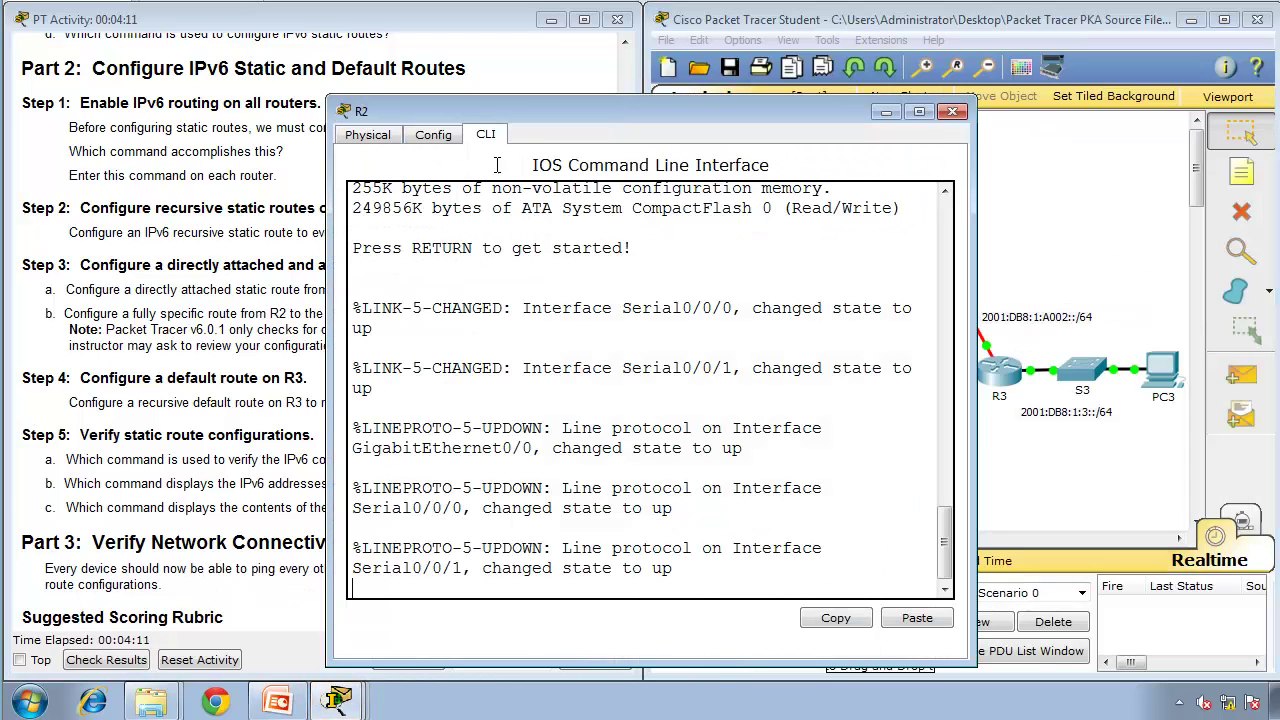
click(532, 93)
drag(680, 112, 1279, 200)
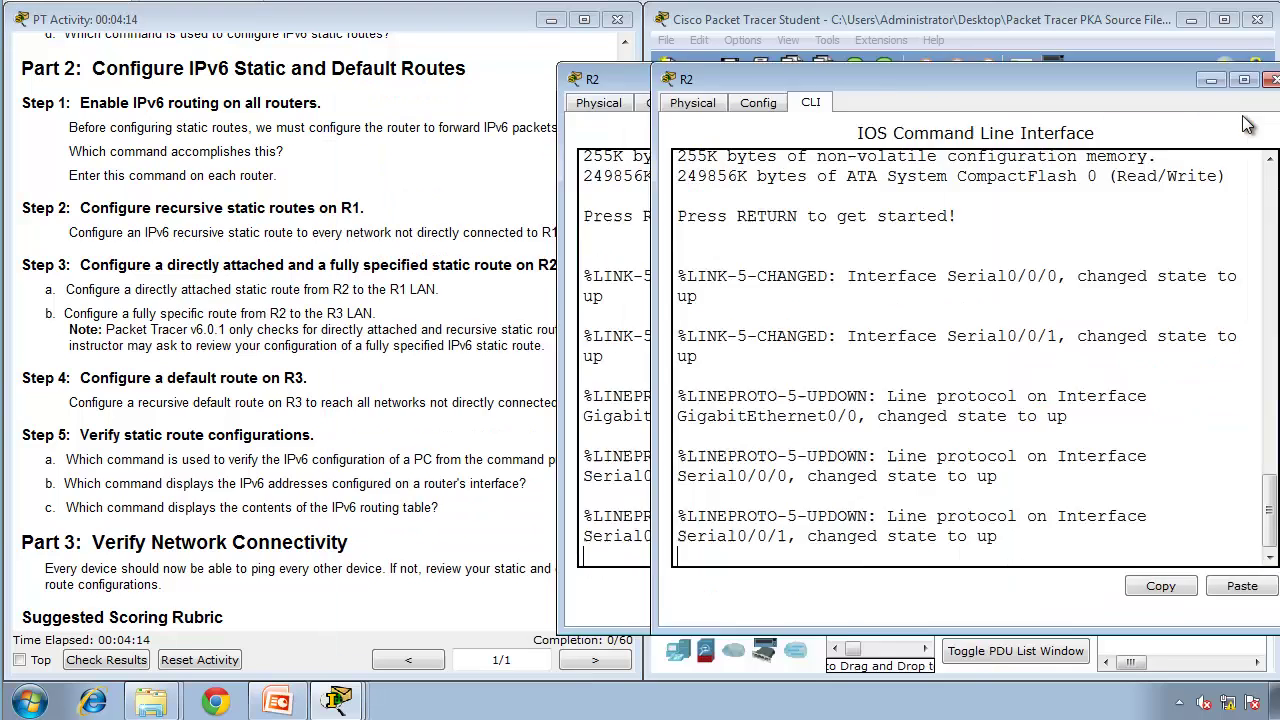
- Start R2's console session and enter global configuration mode with enable and configure terminal
key(Return)
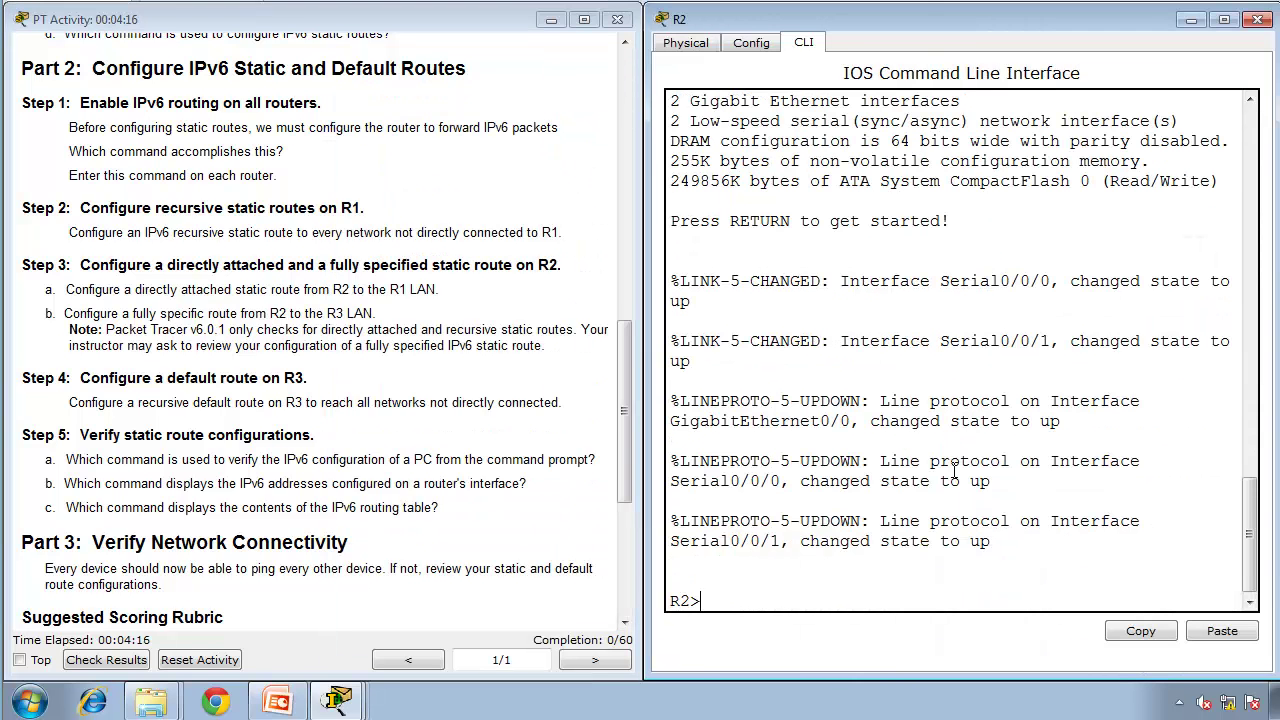
text(enable)
key(Return)
text(configu)
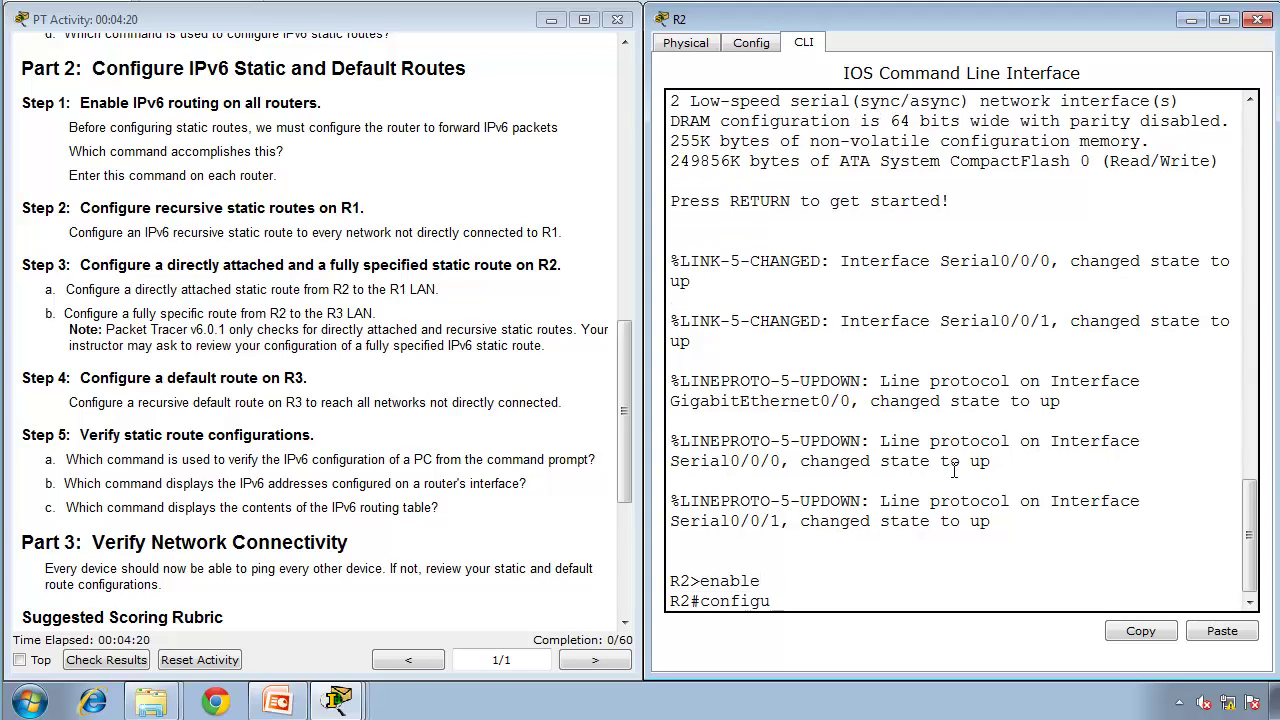
text(re terminal)
key(Return)
- Enable IPv6 routing on R2 with the ipv6 unicast-routing command
text(ipv)
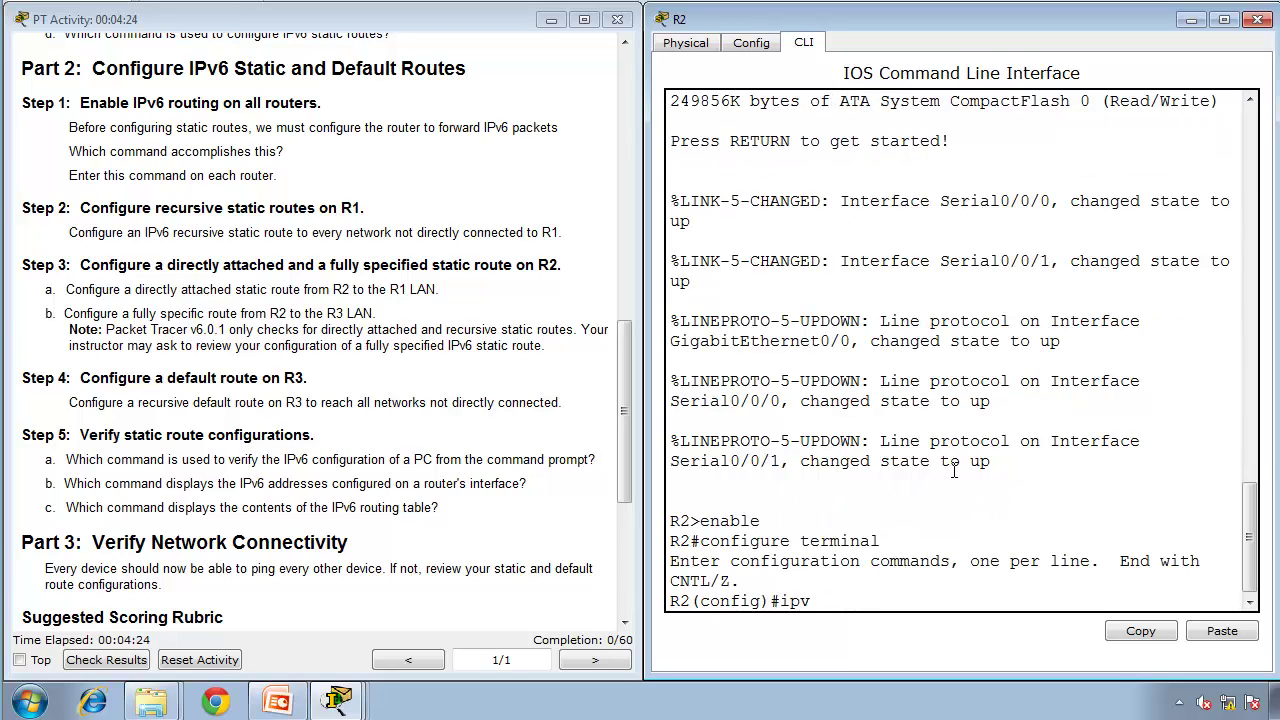
text(6 unicast-routing)
key(Return)
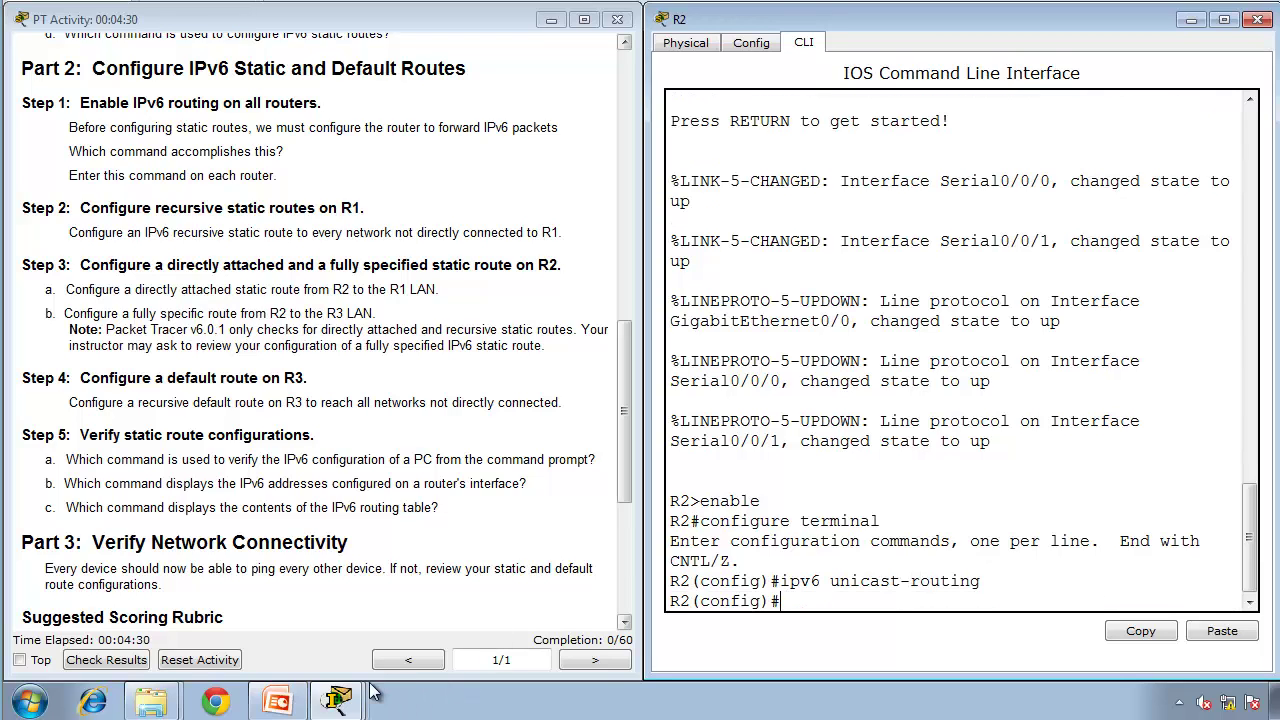
- Open router R3's command line interface from the topology and dock its window beside the instructions
mouse_move(338, 700)
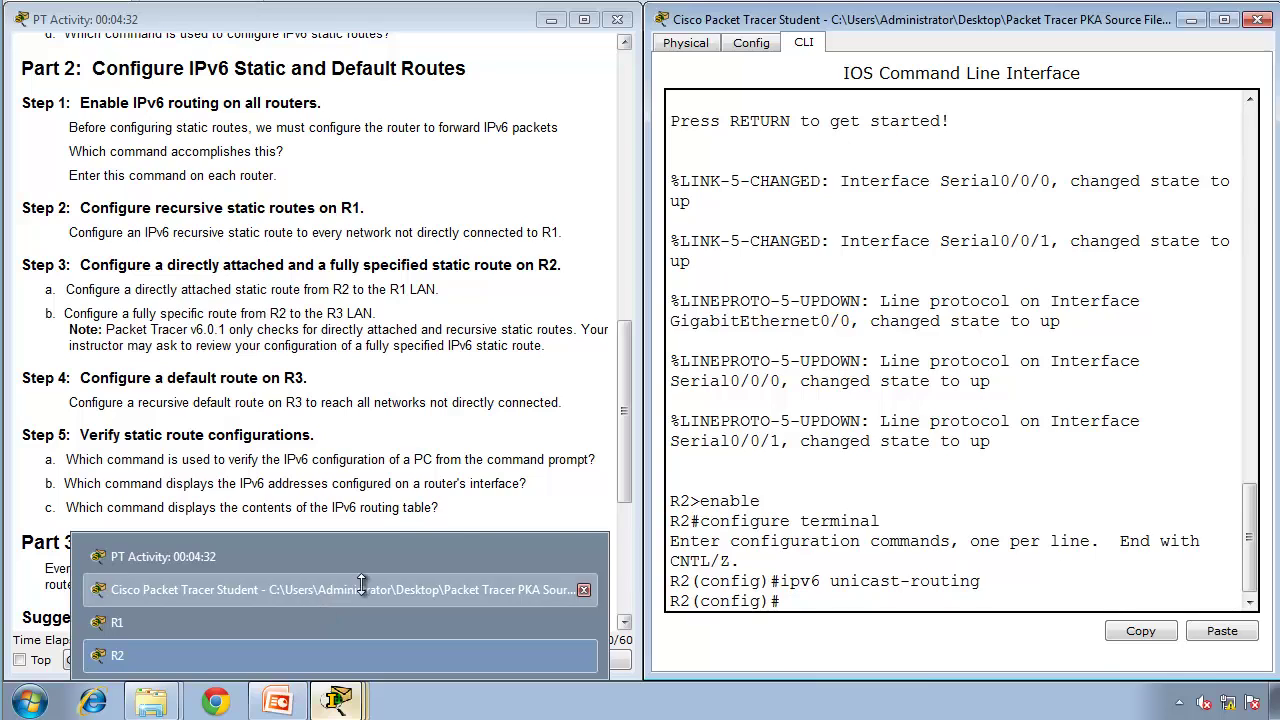
click(318, 590)
click(1000, 375)
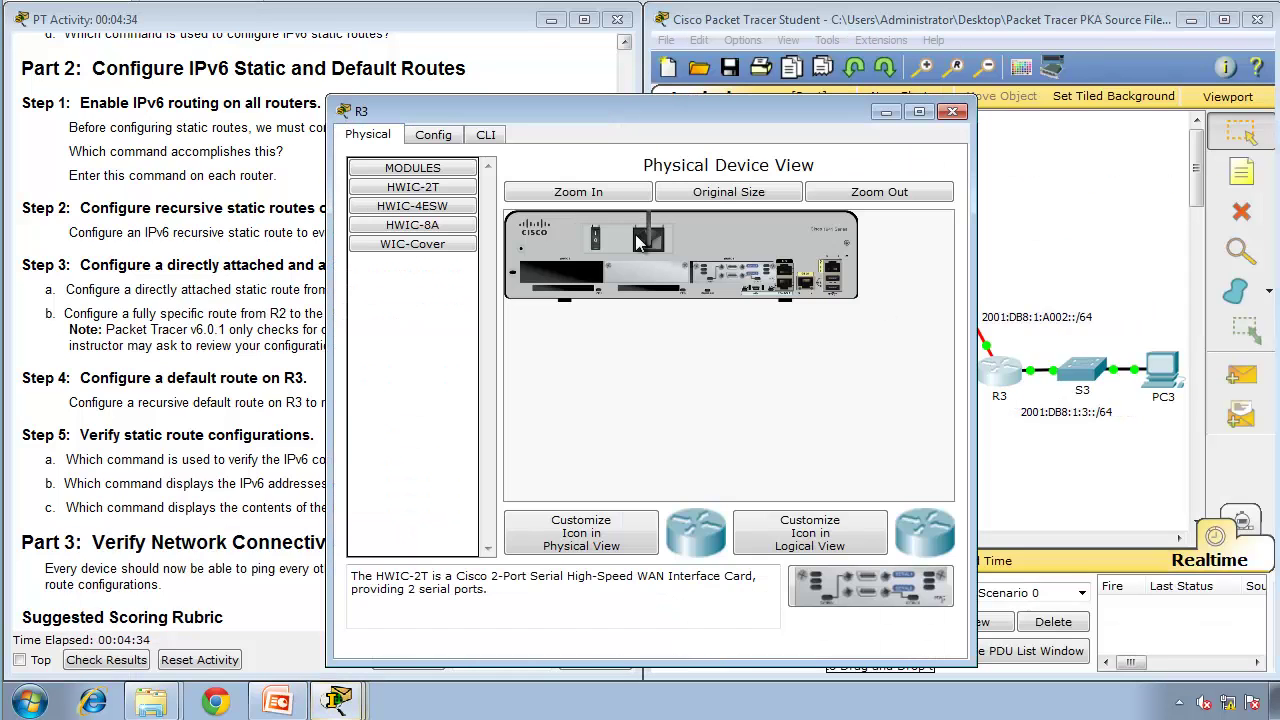
click(495, 134)
drag(500, 122, 1278, 122)
- Start R3's console session and enter global configuration mode with enable and configure terminal
key(Return)
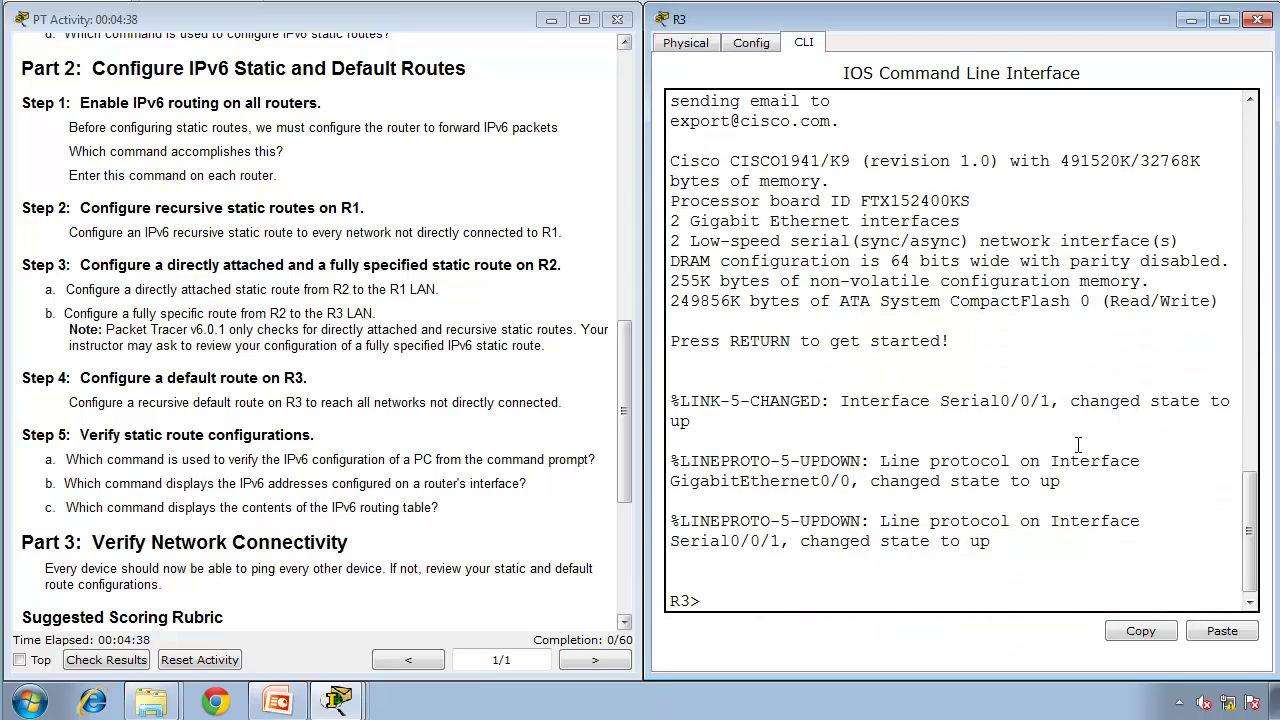
text(enable)
key(Return)
text(config)
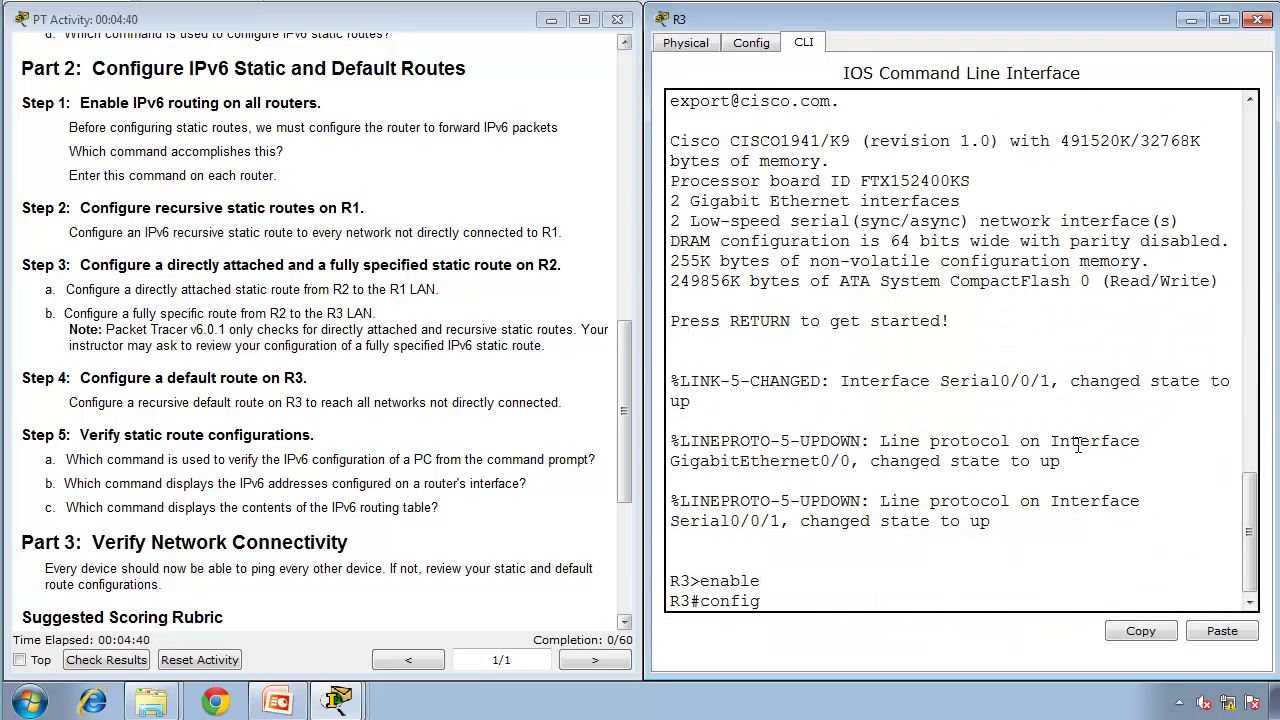
text(ure terminal)
key(Return)
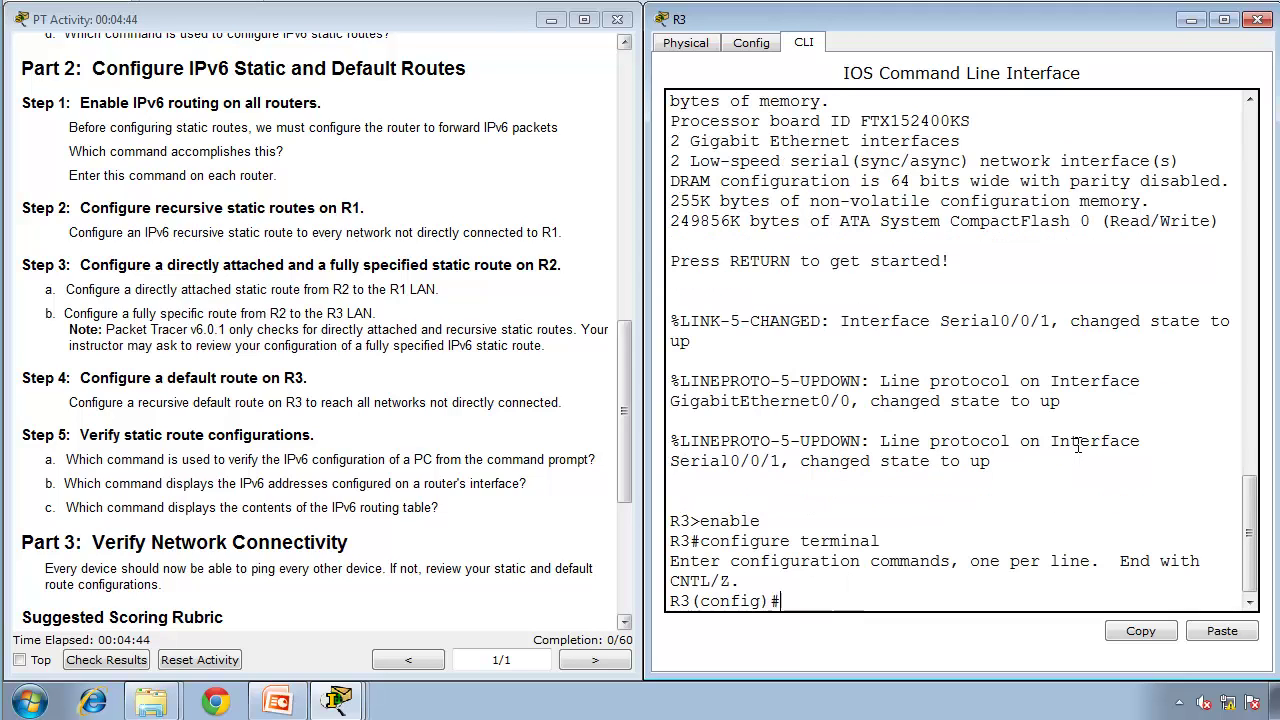
- Enable IPv6 routing on R3 with the ipv6 unicast-routing command
text(ipv6 unicast-routing)
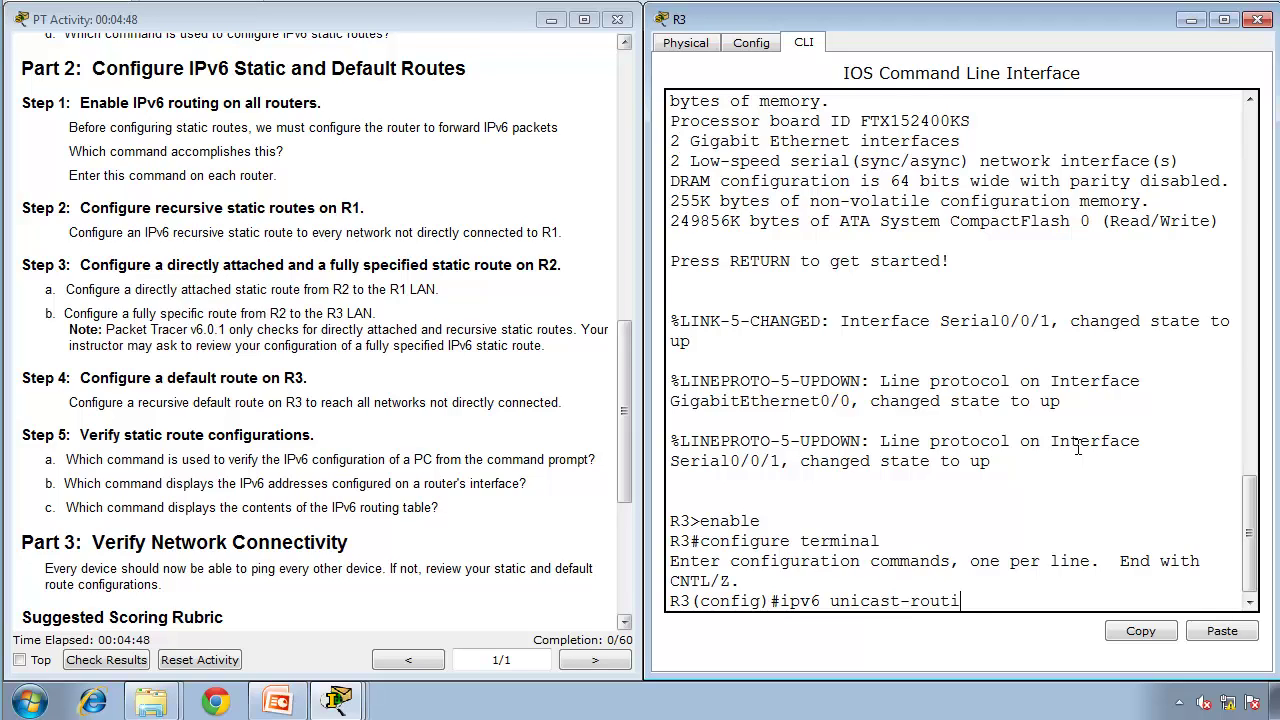
key(Return)
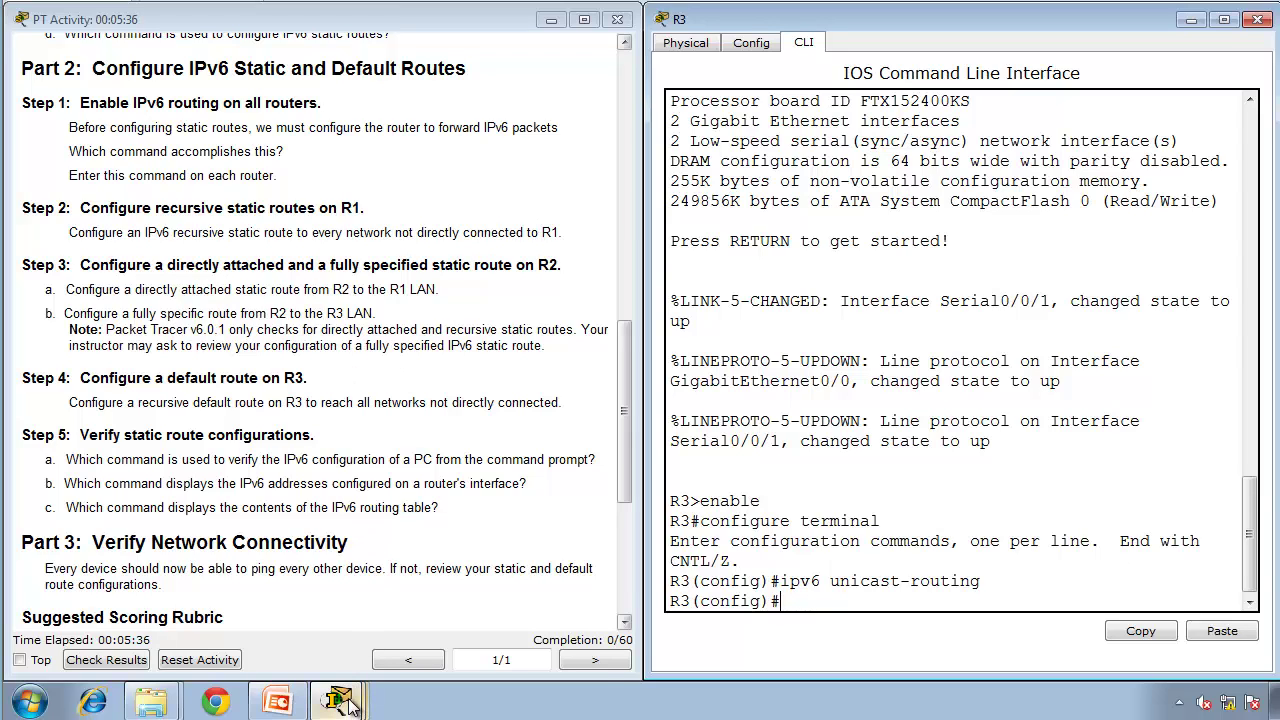
- Bring up R1's command line interface and place its window beside the network topology
mouse_move(350, 705)
click(301, 587)
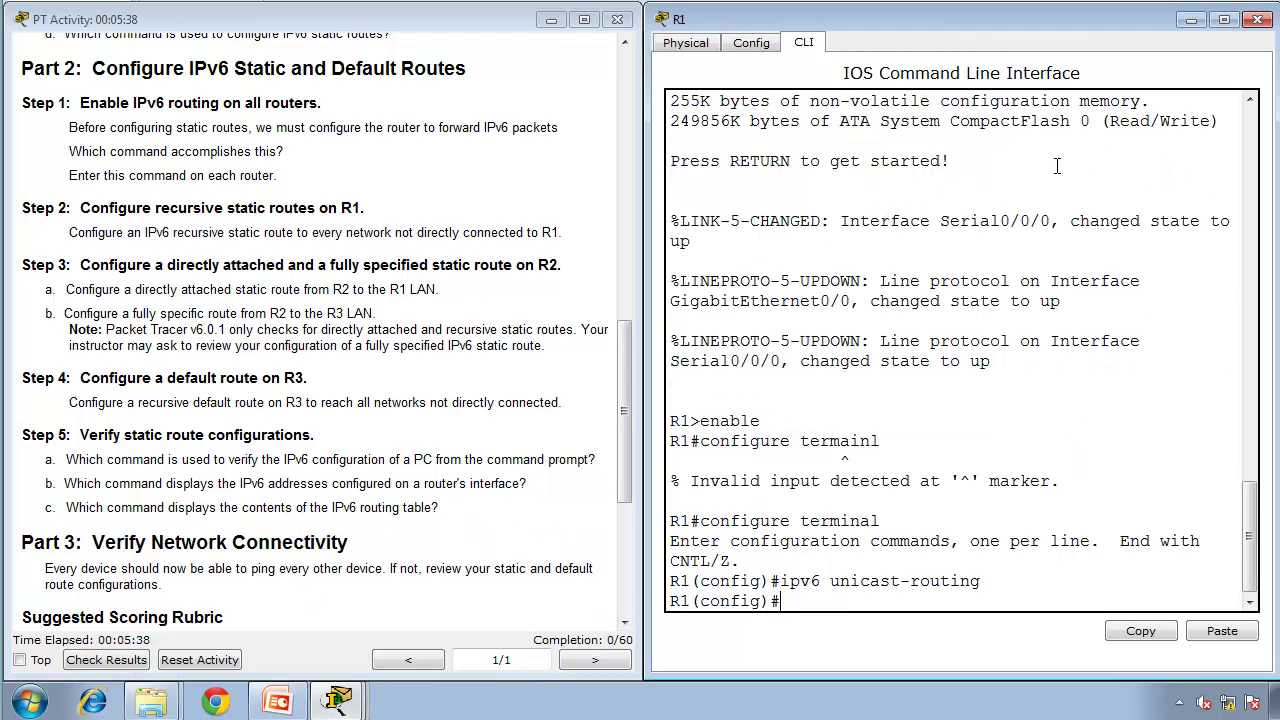
drag(951, 28, 2, 240)
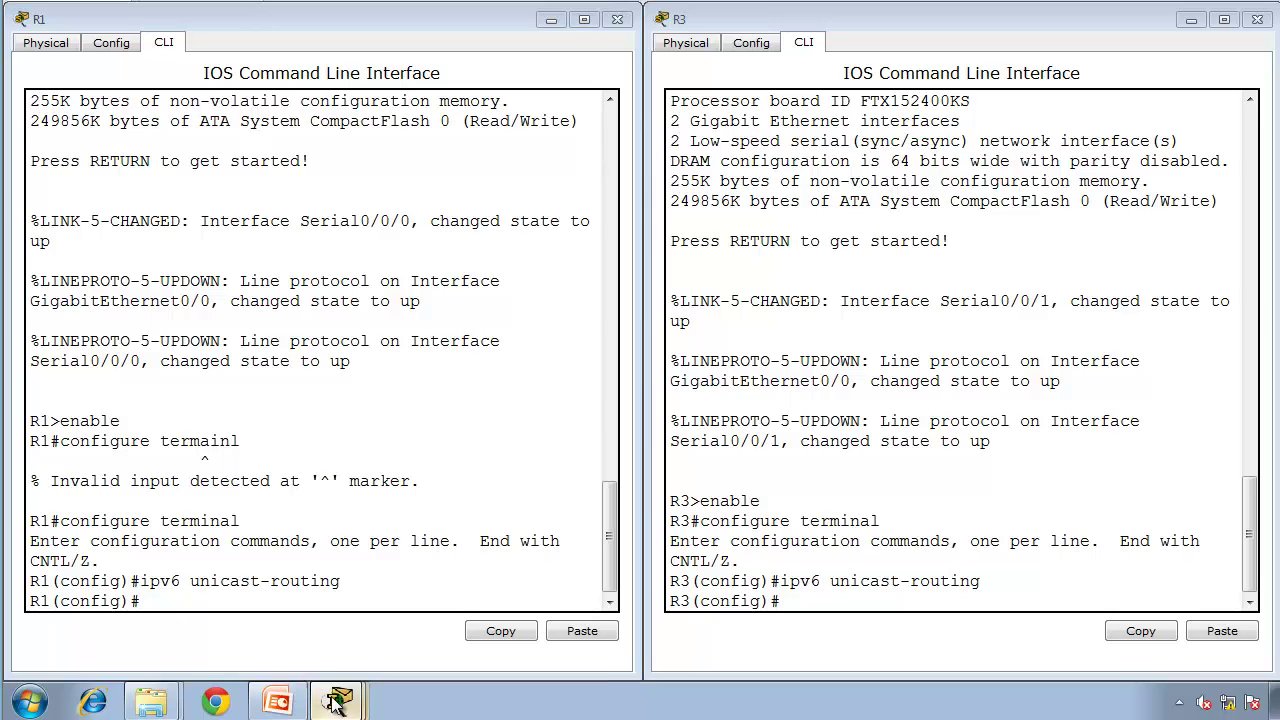
mouse_move(335, 703)
click(275, 543)
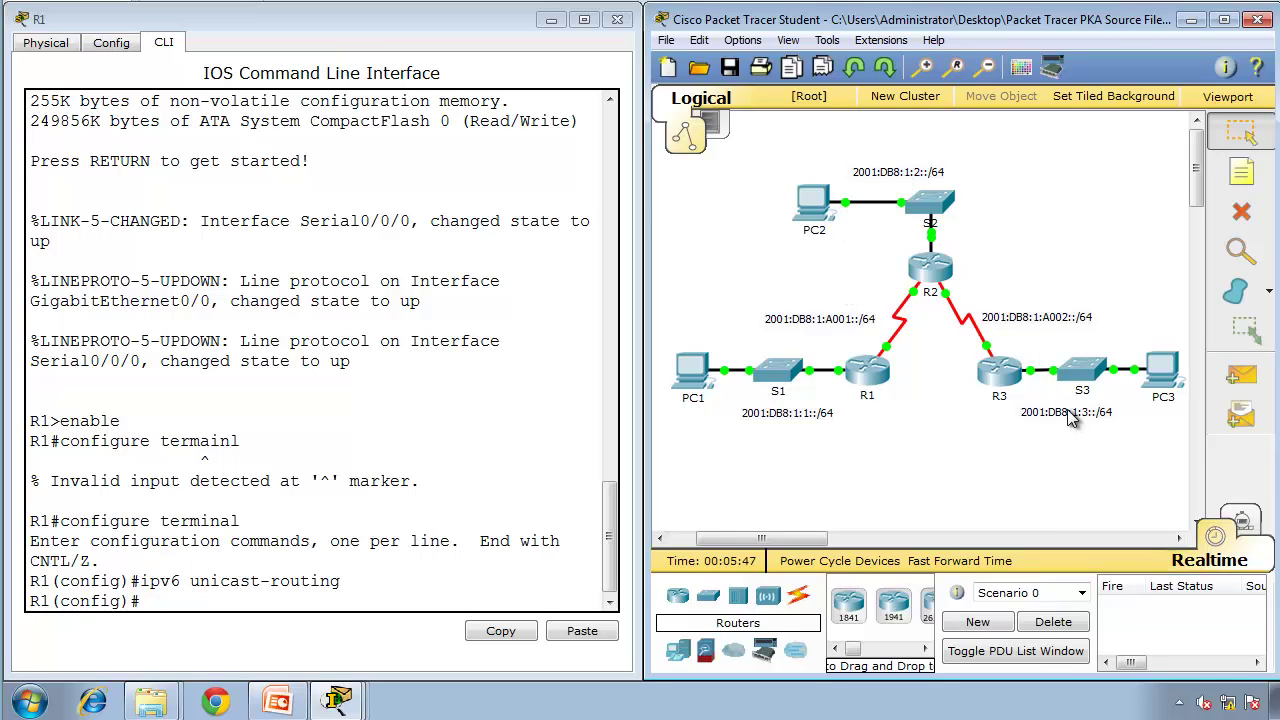
- Begin an ipv6 route command on R1 for the destination network 2001:db8:1:2::/64
click(235, 568)
text(i)
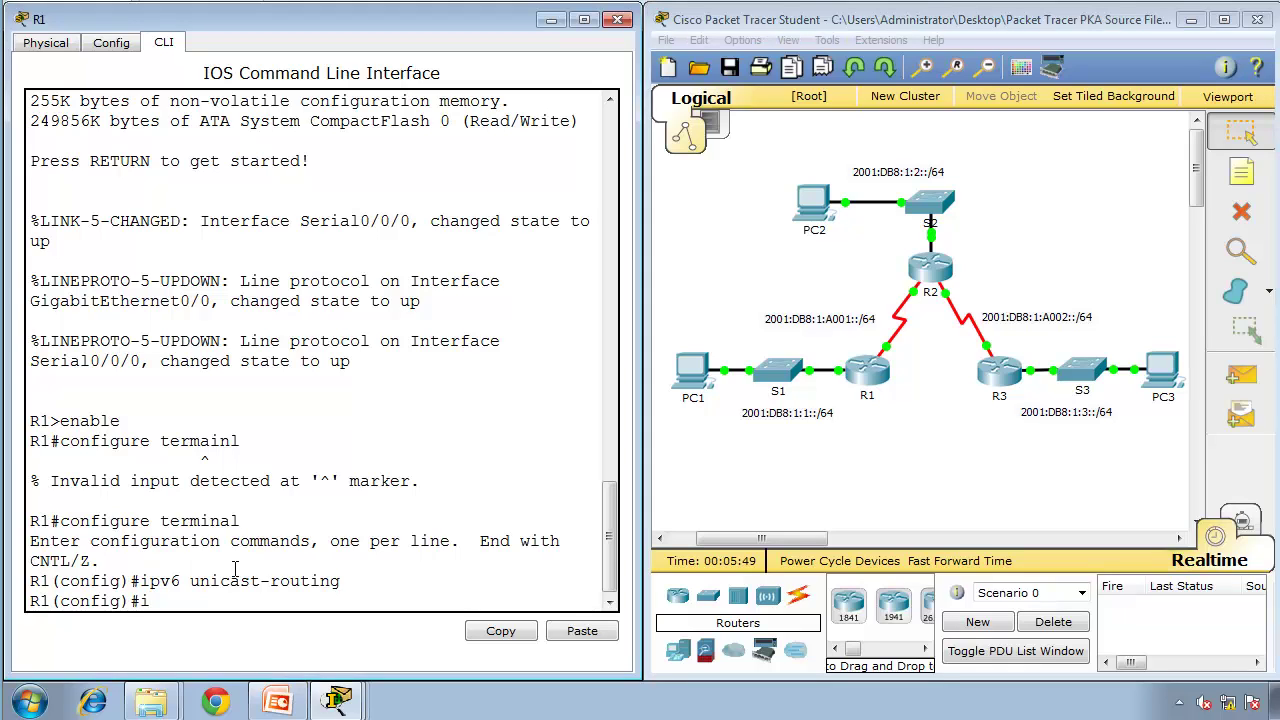
text(pv6 route)
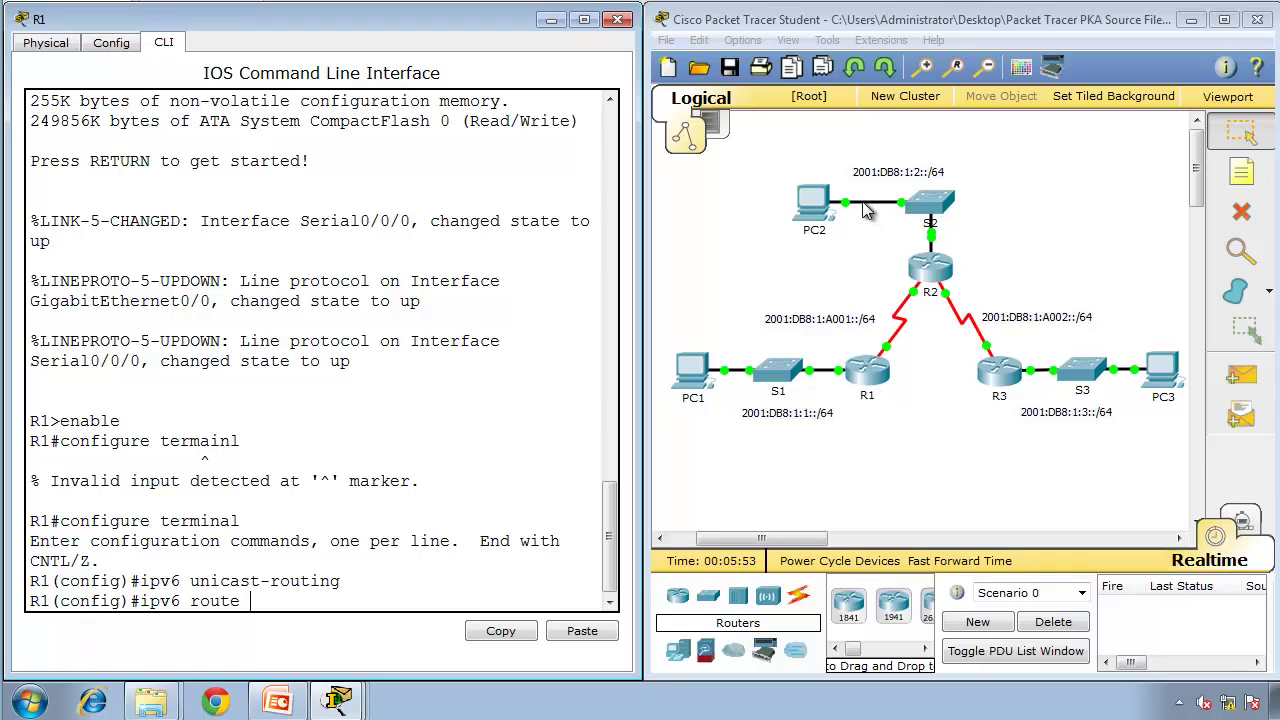
text( 2001)
text(:db8)
text(:a)
text(:2)
key(BackSpace)
key(BackSpace)
key(BackSpace)
text(2::/64)
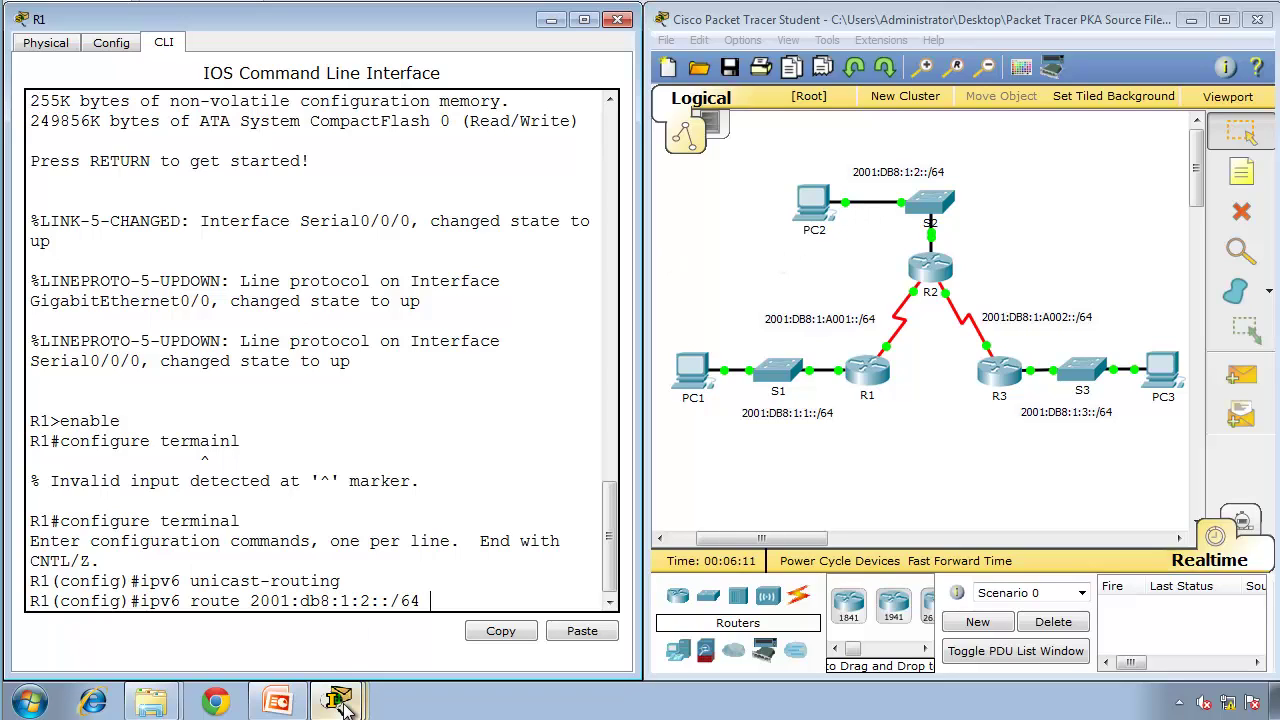
- Copy R2's S0/0/0 address 2001:DB8:1:A001::2, without its prefix length, from the addressing table in the activity instructions
mouse_move(340, 702)
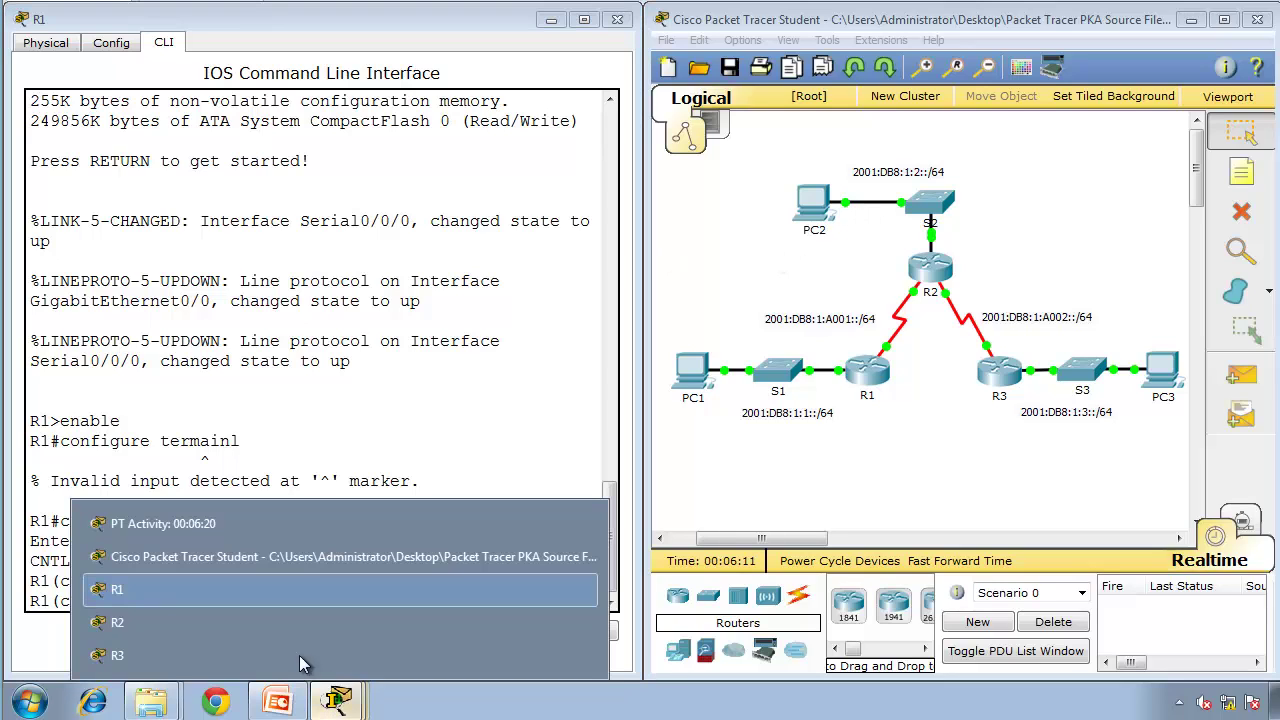
click(294, 537)
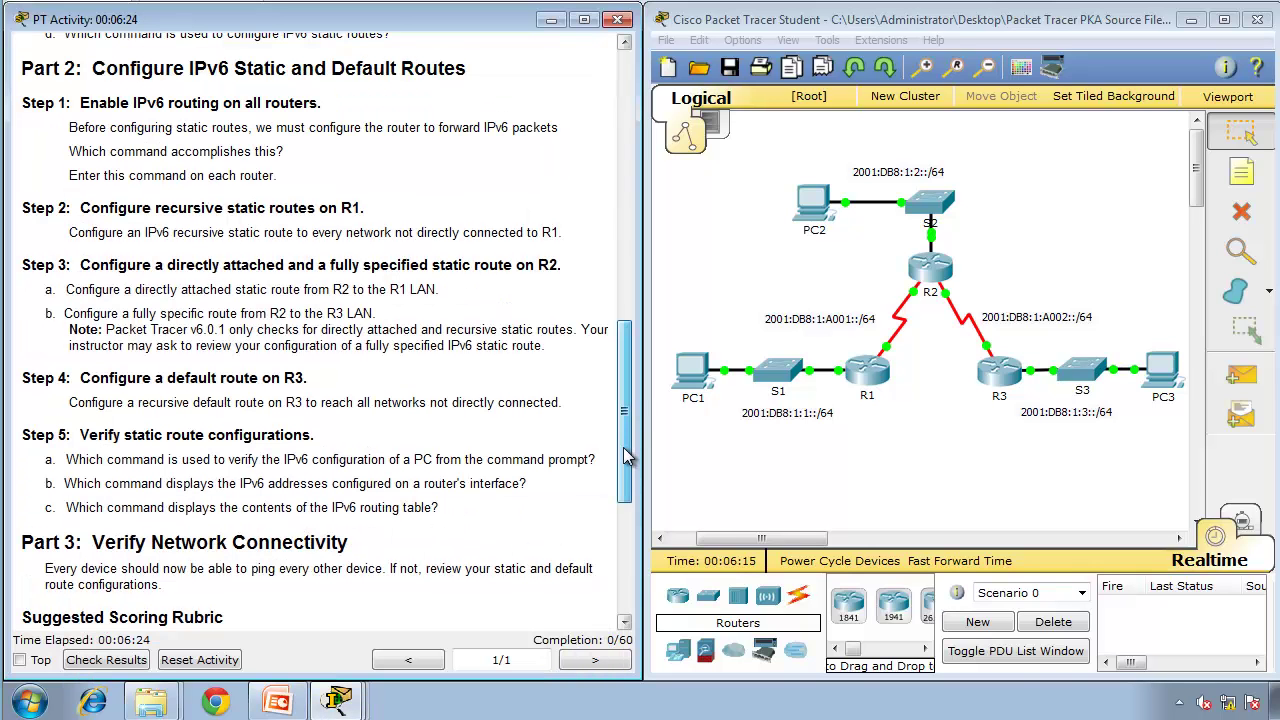
drag(624, 412, 670, 143)
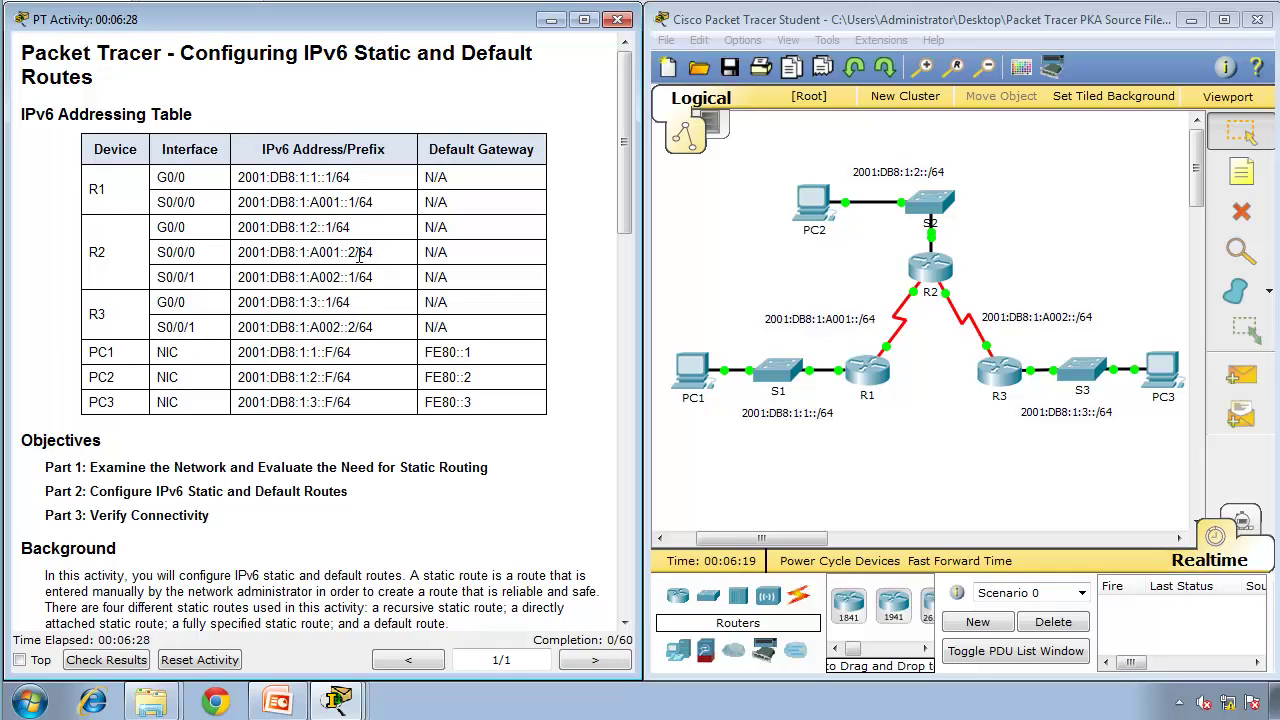
drag(357, 256, 240, 254)
key(super+c)
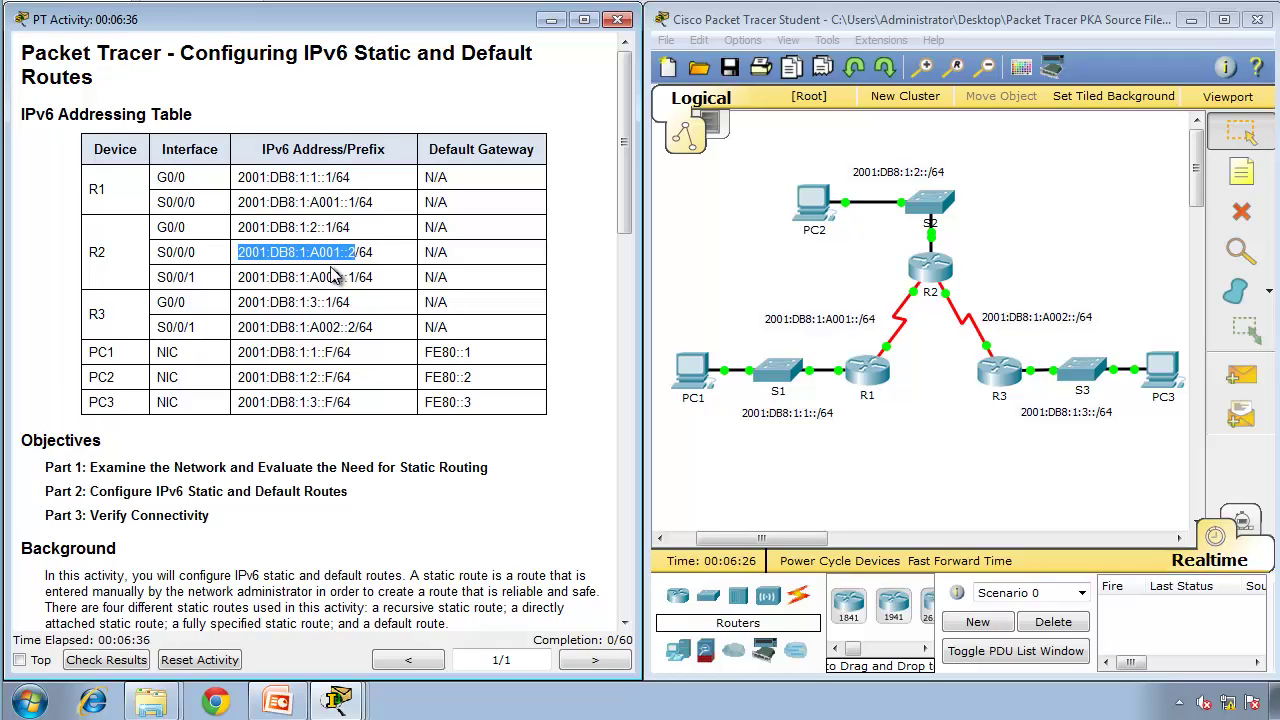
- Complete R1's route to 2001:db8:1:2::/64 with the copied next hop 2001:DB8:1:A001::2, widening the console window to fit the command
click(337, 700)
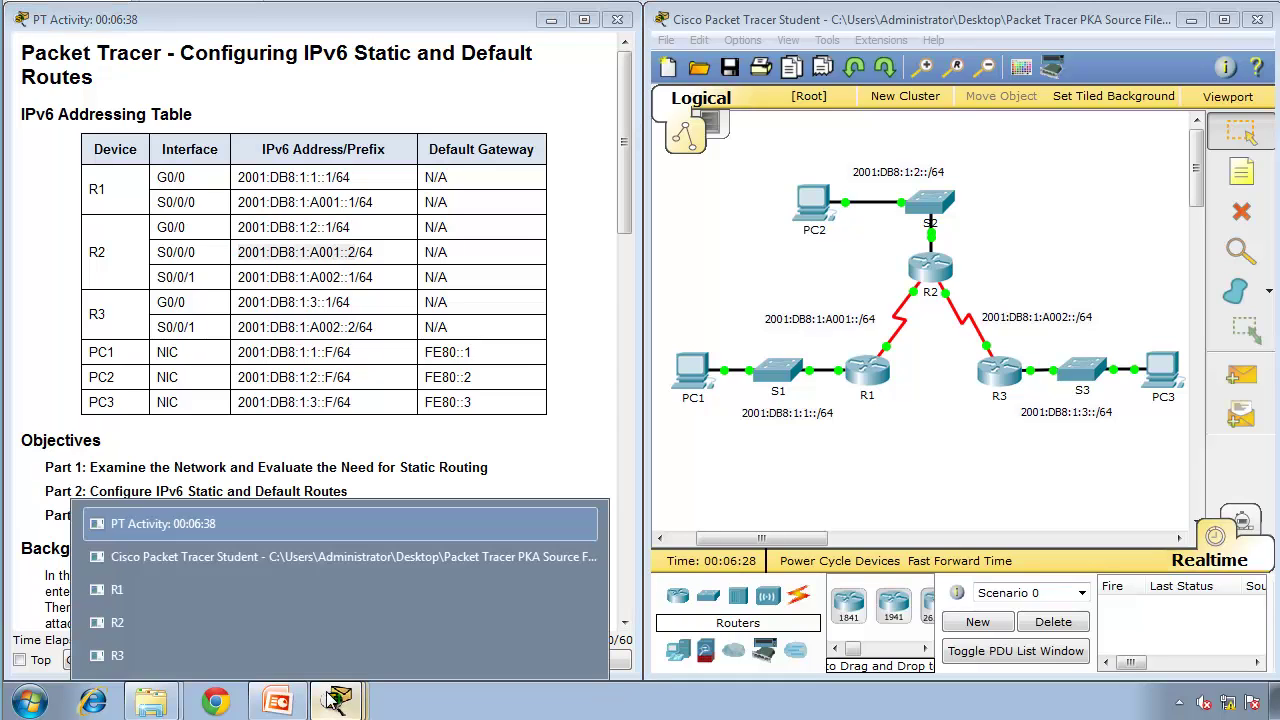
click(263, 590)
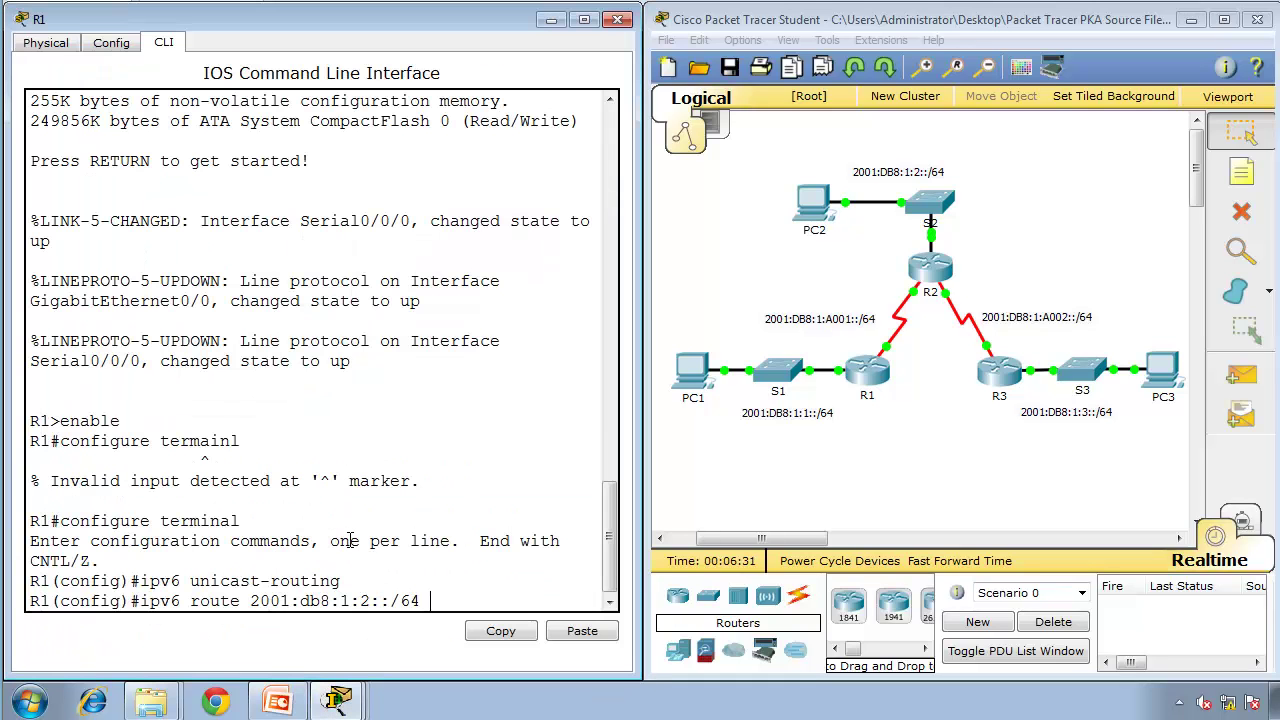
right_click(441, 582)
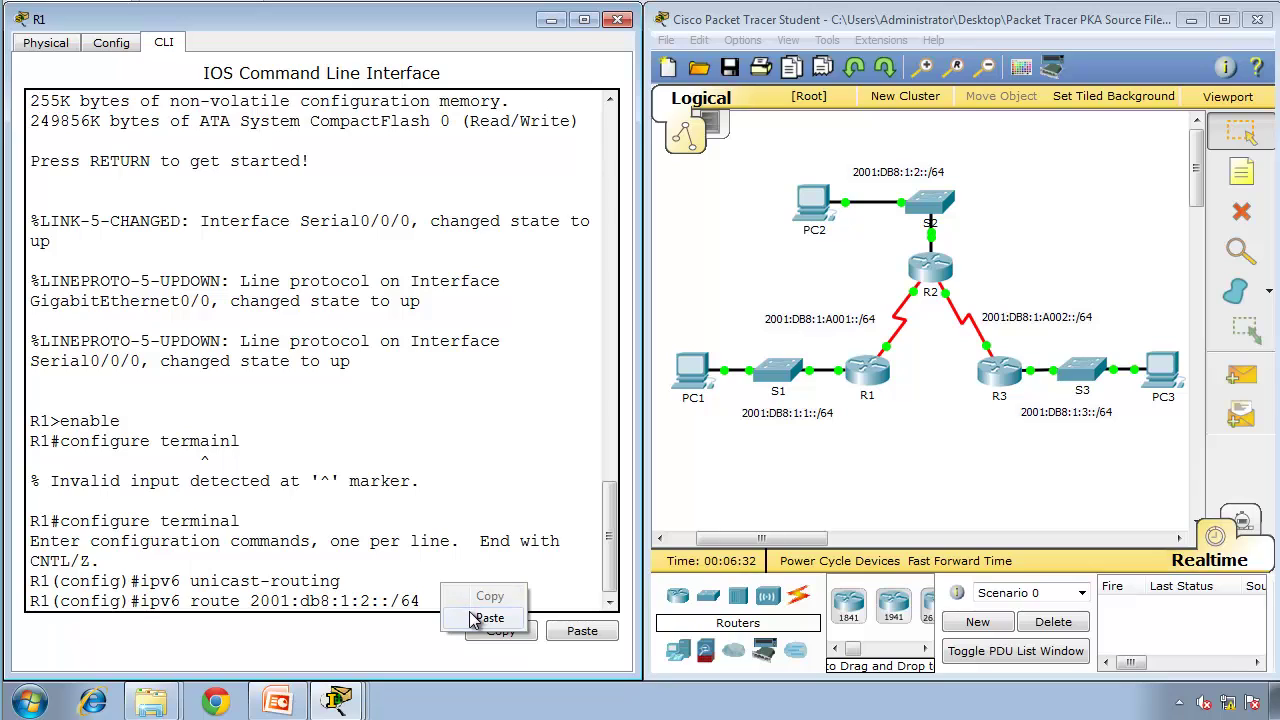
click(476, 617)
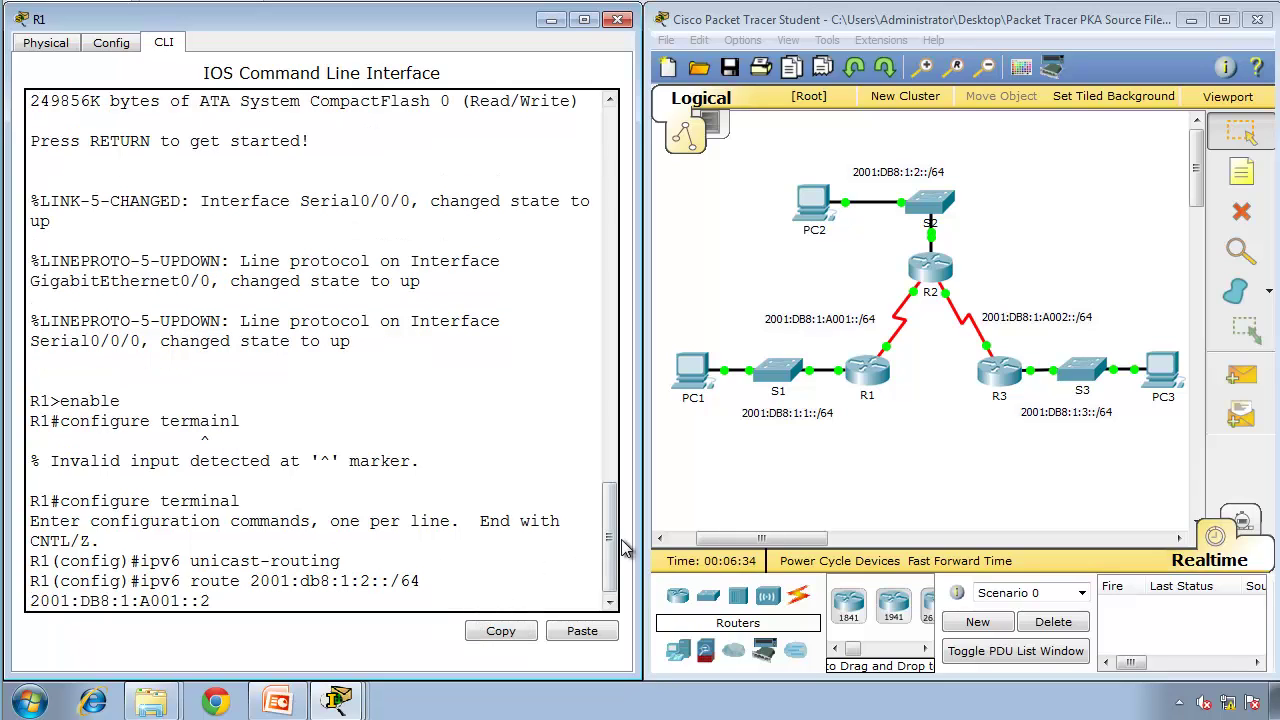
drag(641, 540, 810, 540)
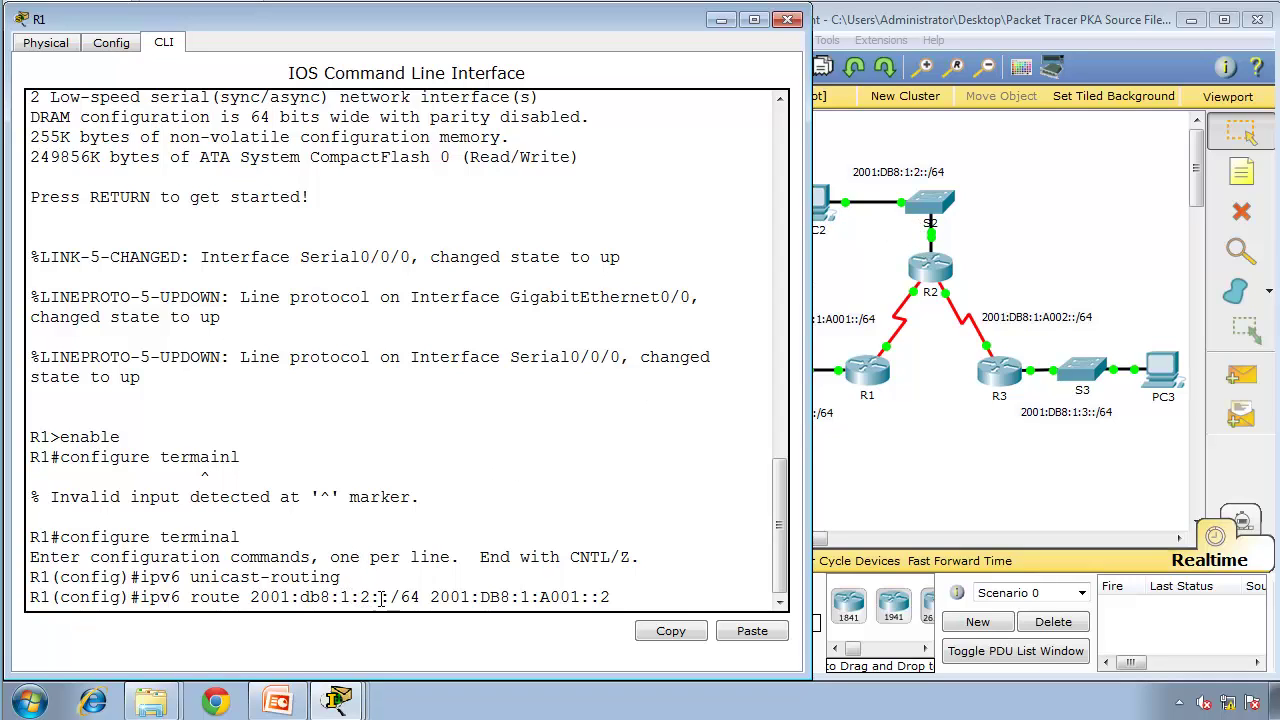
drag(425, 597, 248, 597)
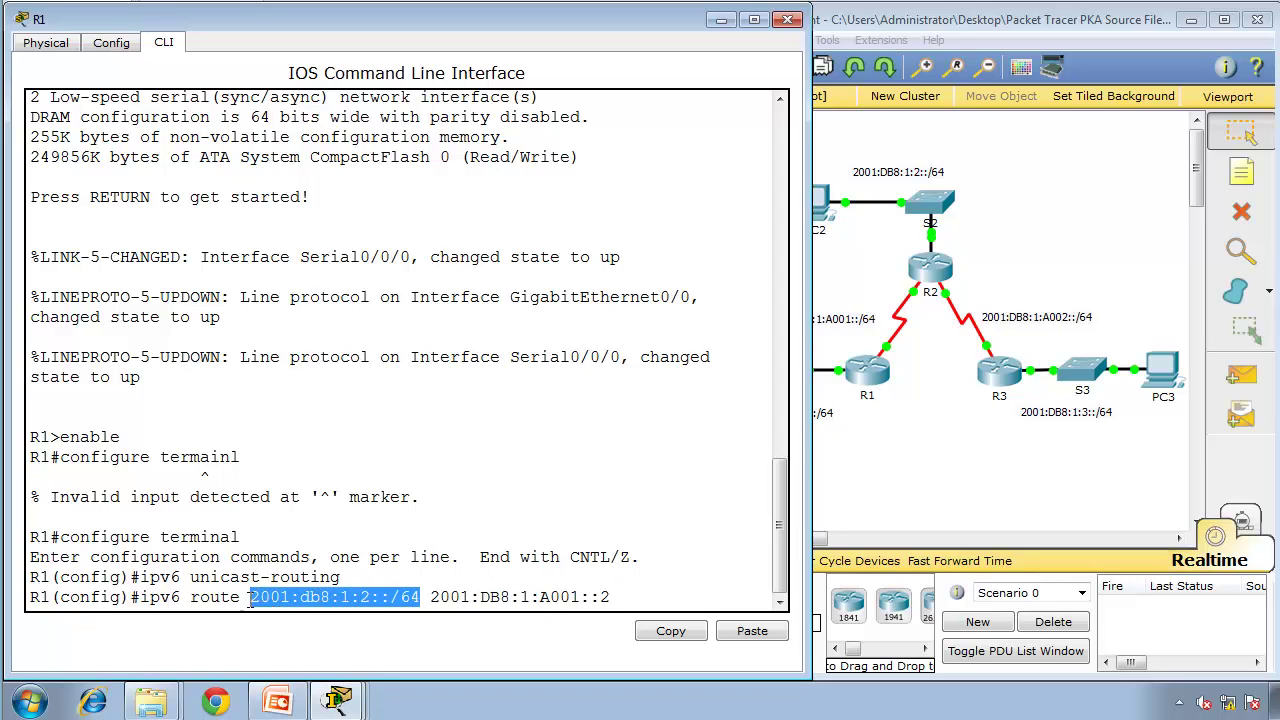
drag(430, 597, 603, 597)
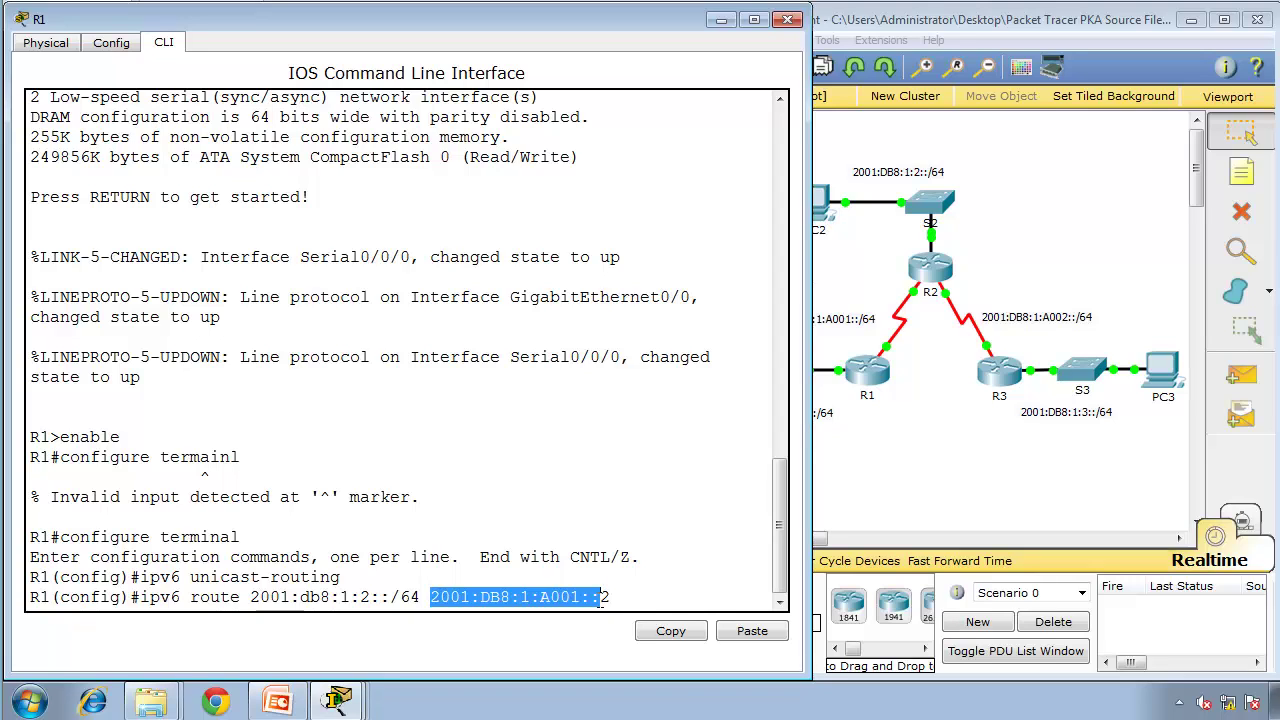
click(634, 599)
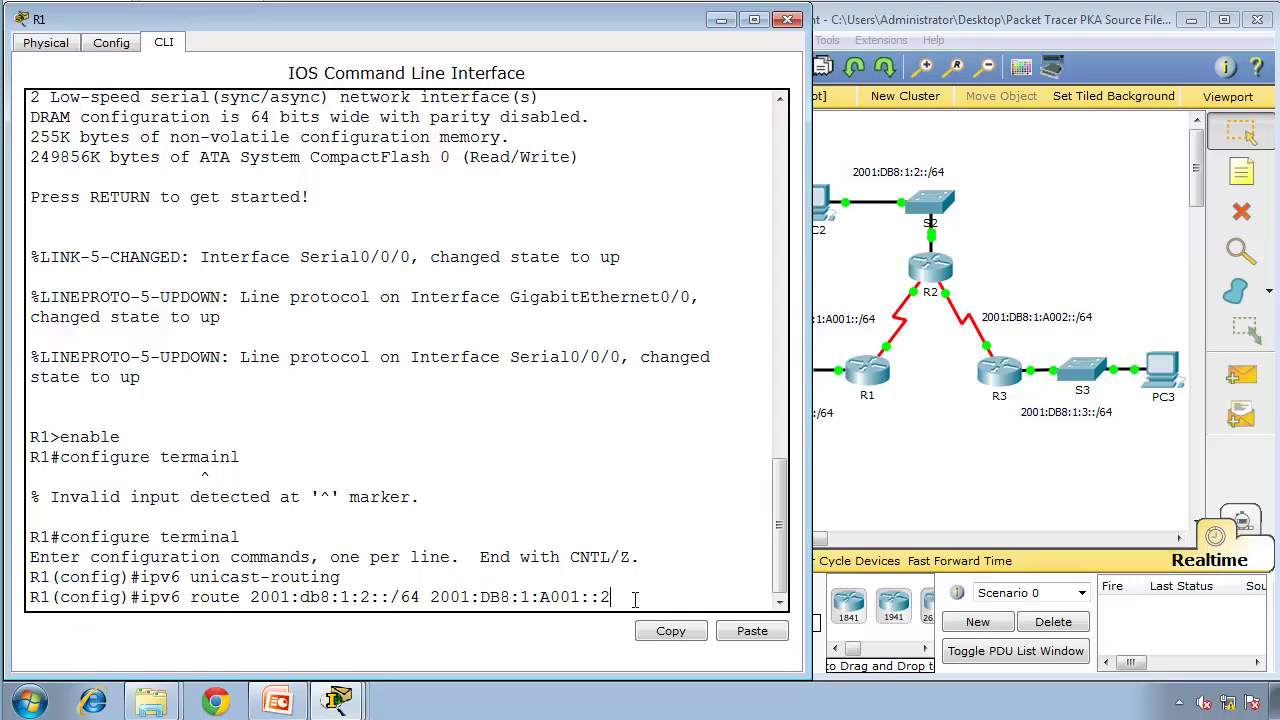
key(Return)
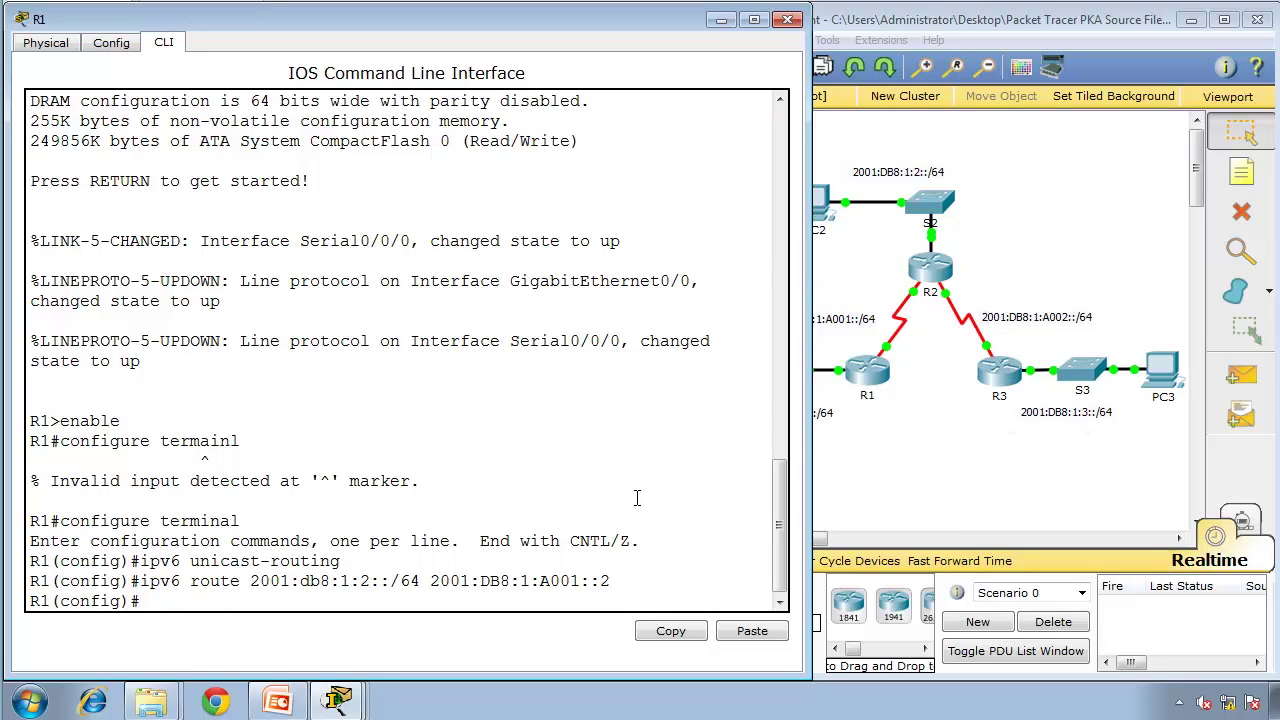
- Add a recursive static route on R1 to 2001:db8:1:3::/64 through next hop 2001:db8:1:a001::2
text(ipv6 route 2001:db8:)
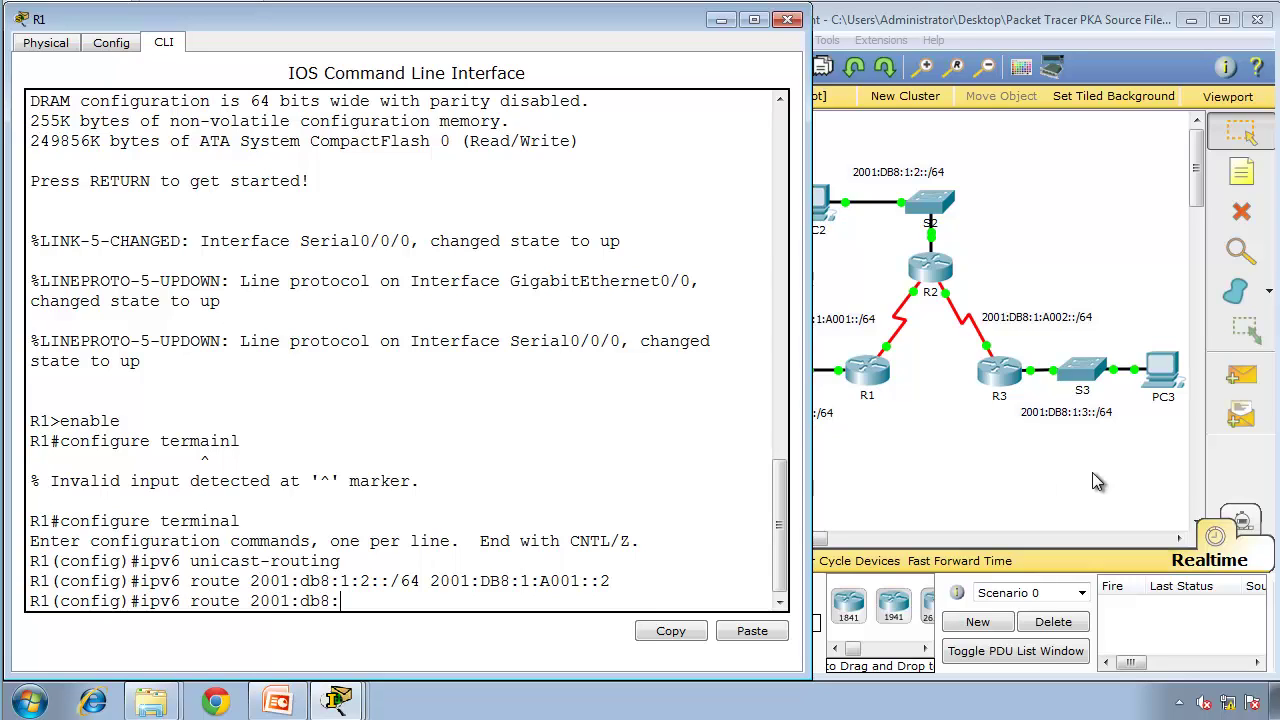
text(1:3::/64 2001:db8)
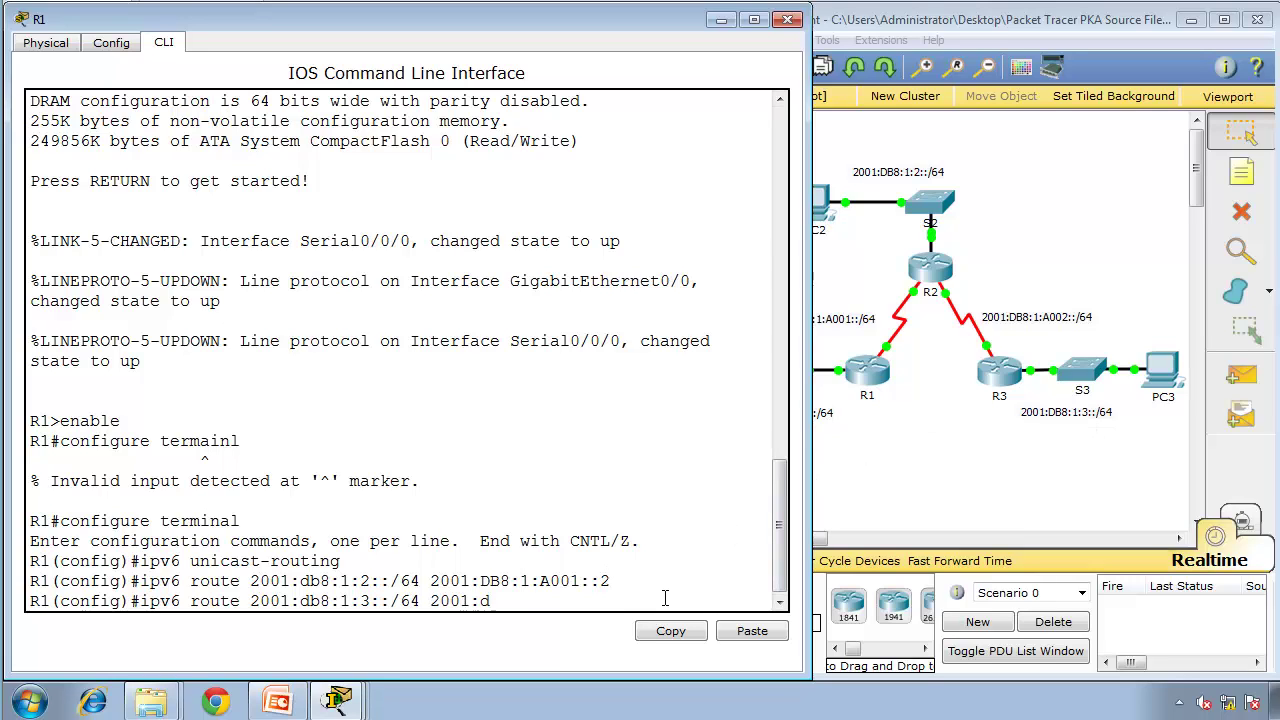
text(:a)
key(BackSpace)
text(1:a001::2)
key(Return)
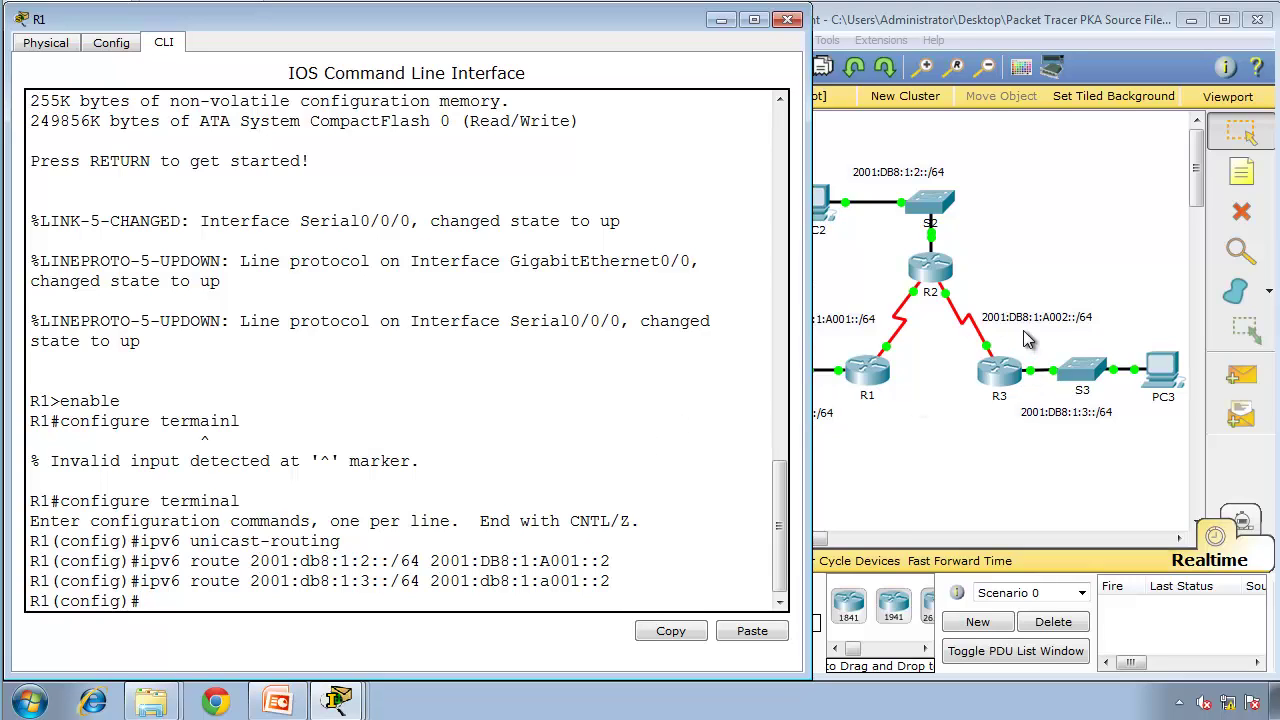
- Enter a recursive static route on R1 to 2001:db8:1:a002::/64 through next hop 2001:db8:1:a001::2
text(ipv6 route 2001:db8:)
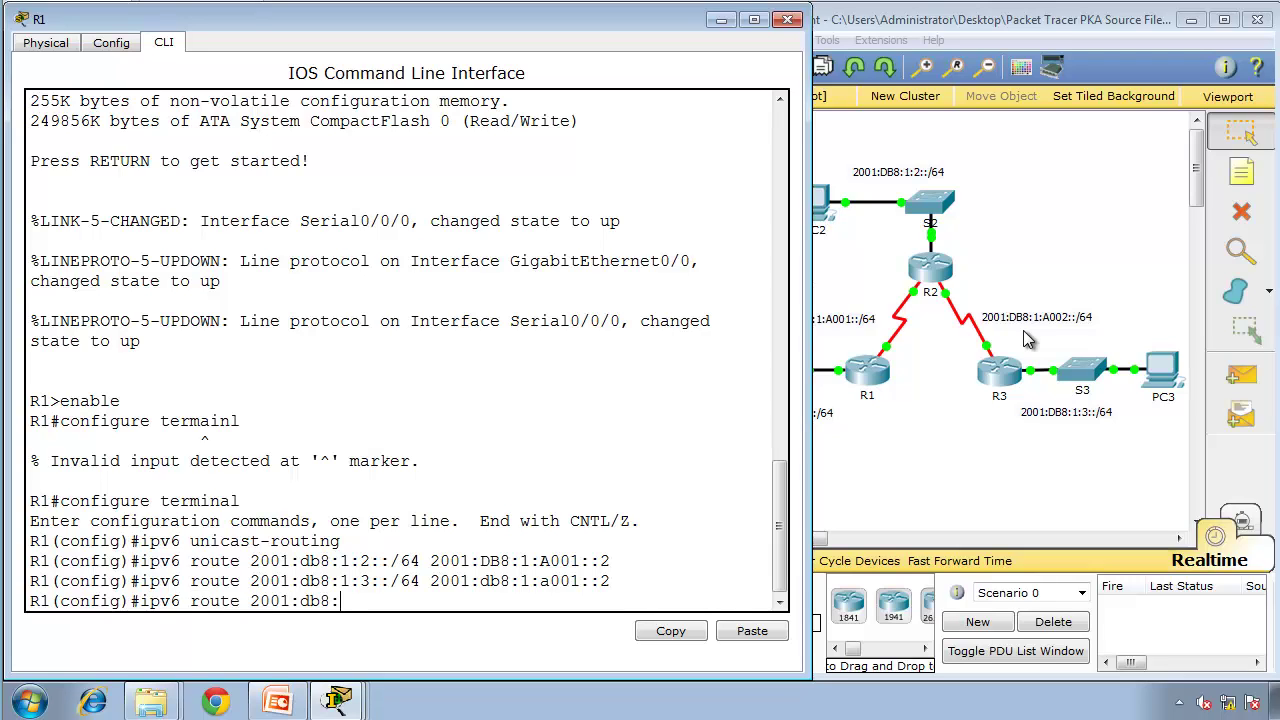
text(1)
text(a002::64 /)
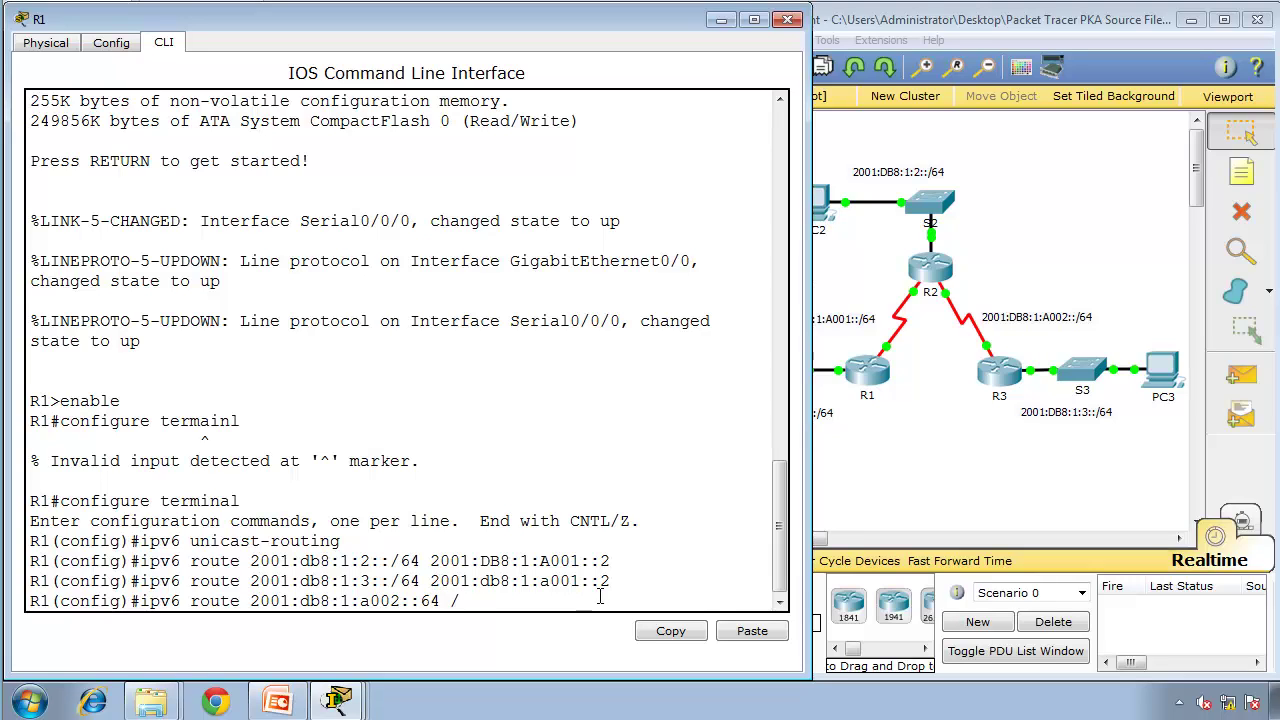
key(BackSpace)
key(BackSpace)
key(BackSpace)
key(BackSpace)
text(/64 2001:db8:1)
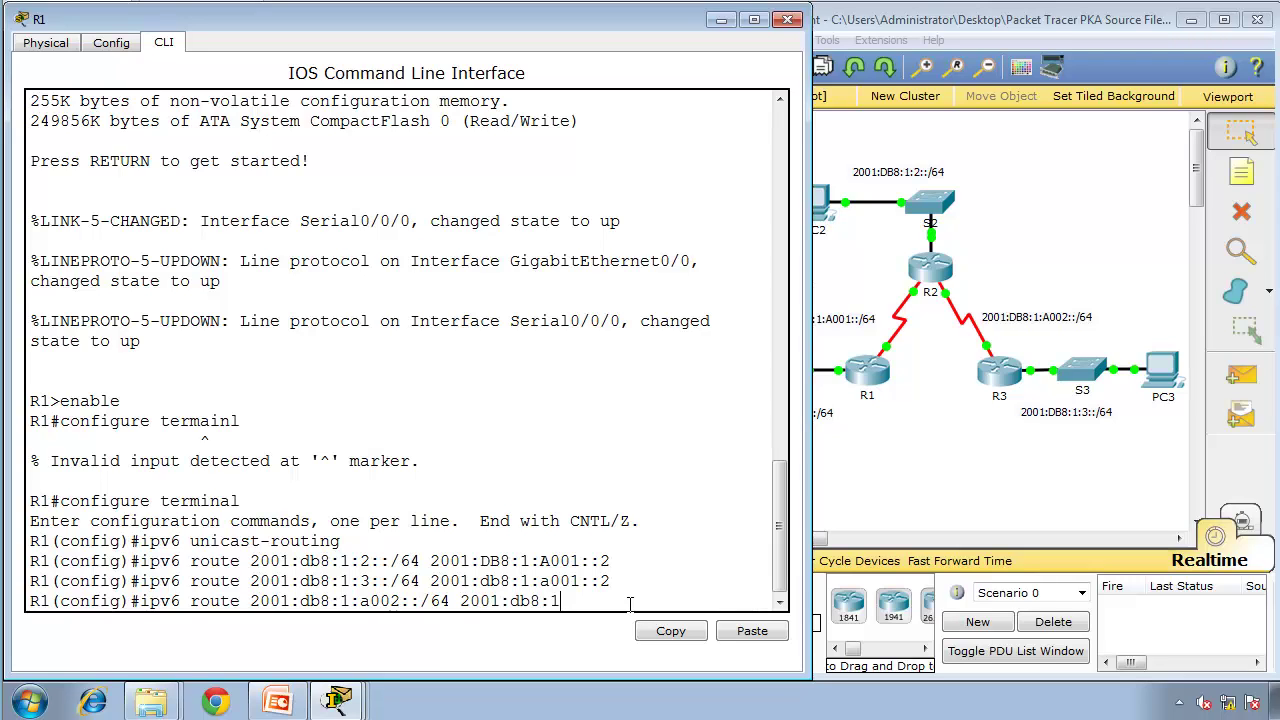
text(:a001::23)
mouse_move(441, 600)
mouse_down()
mouse_move(425, 583)
mouse_move(461, 613)
mouse_up()
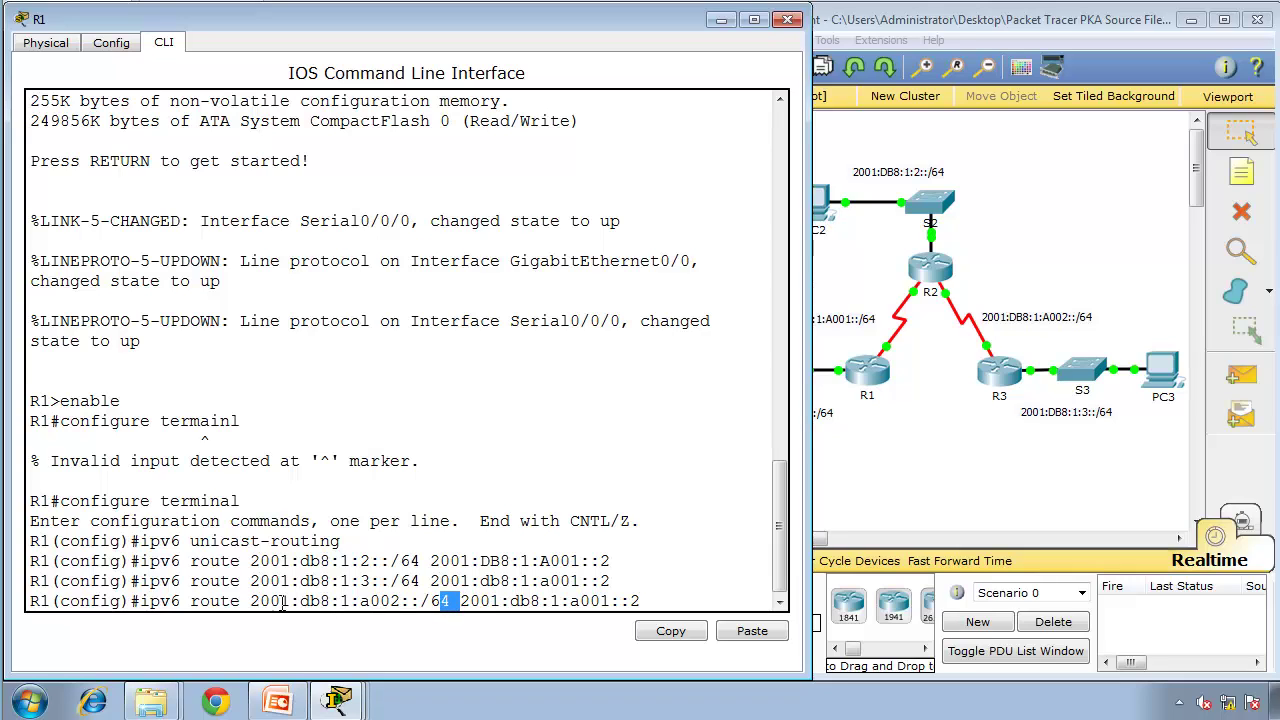
click(474, 612)
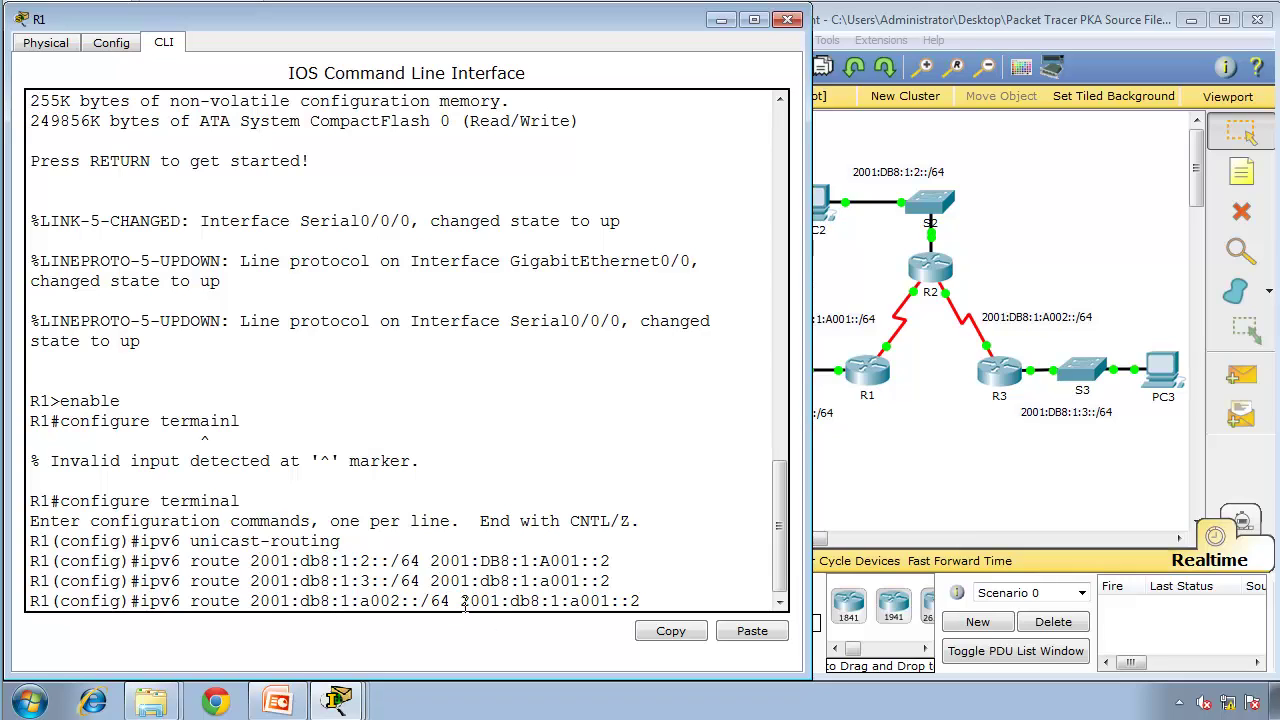
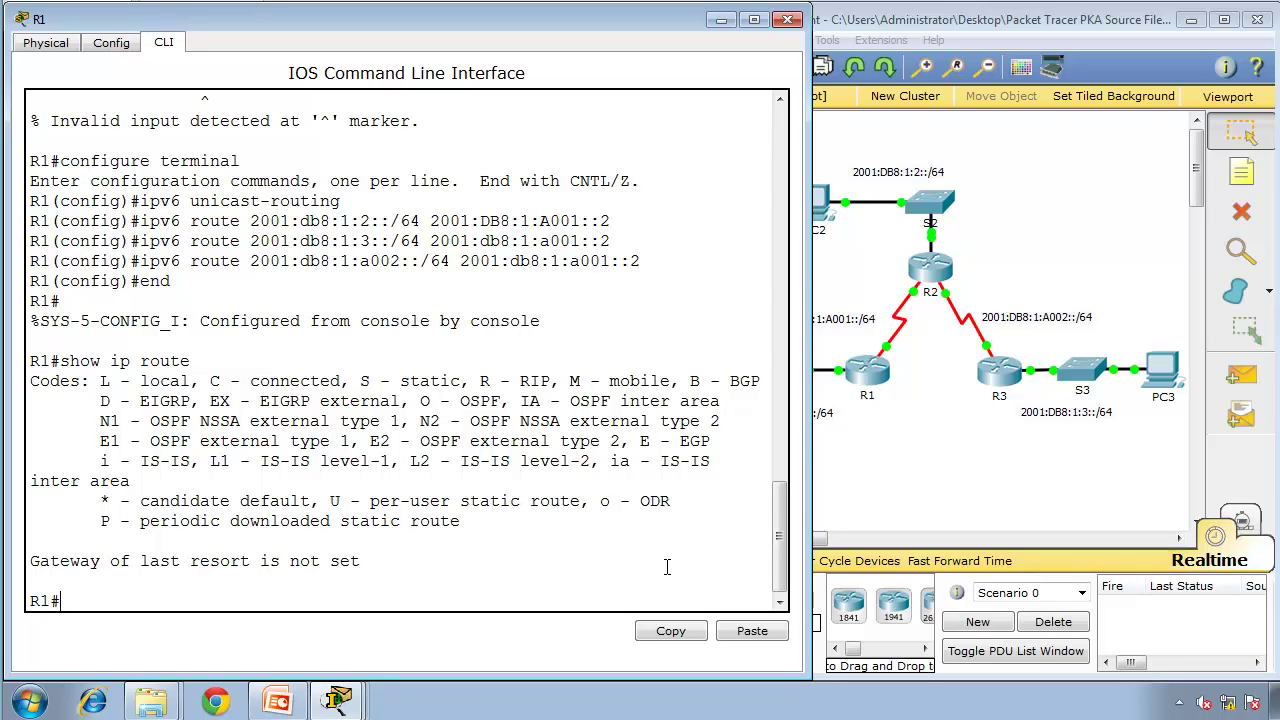
- Display R1's full IPv6 routing table with show ipv6 route to check the new static routes
text(show ipv6 route)
key(Return)
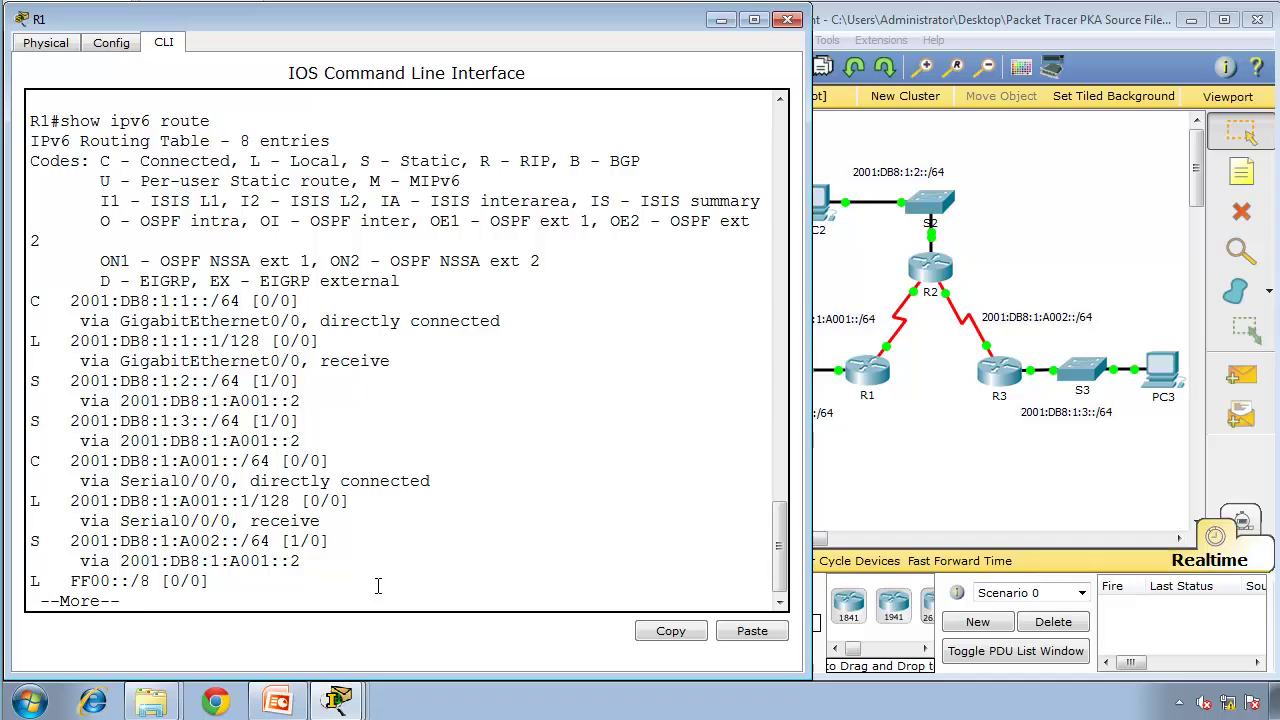
key(space)
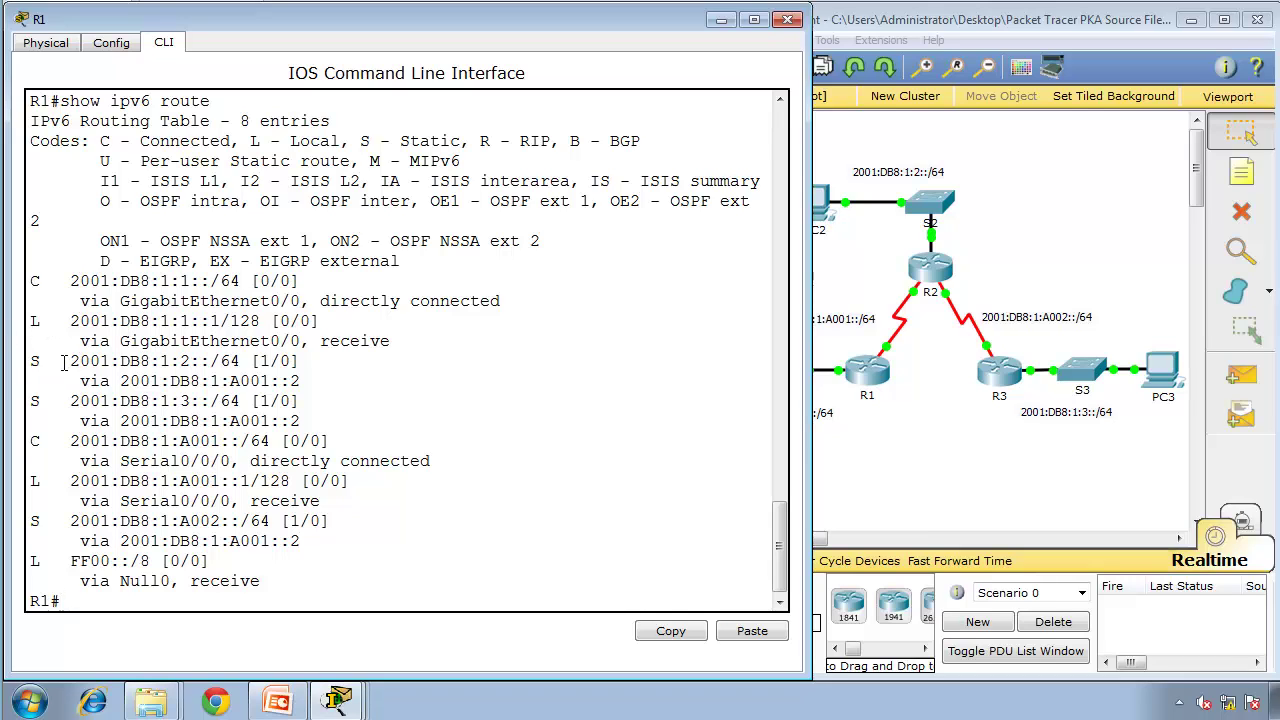
key(Return)
- Run show ip route static on R1 to try listing only its static routes
text(sho)
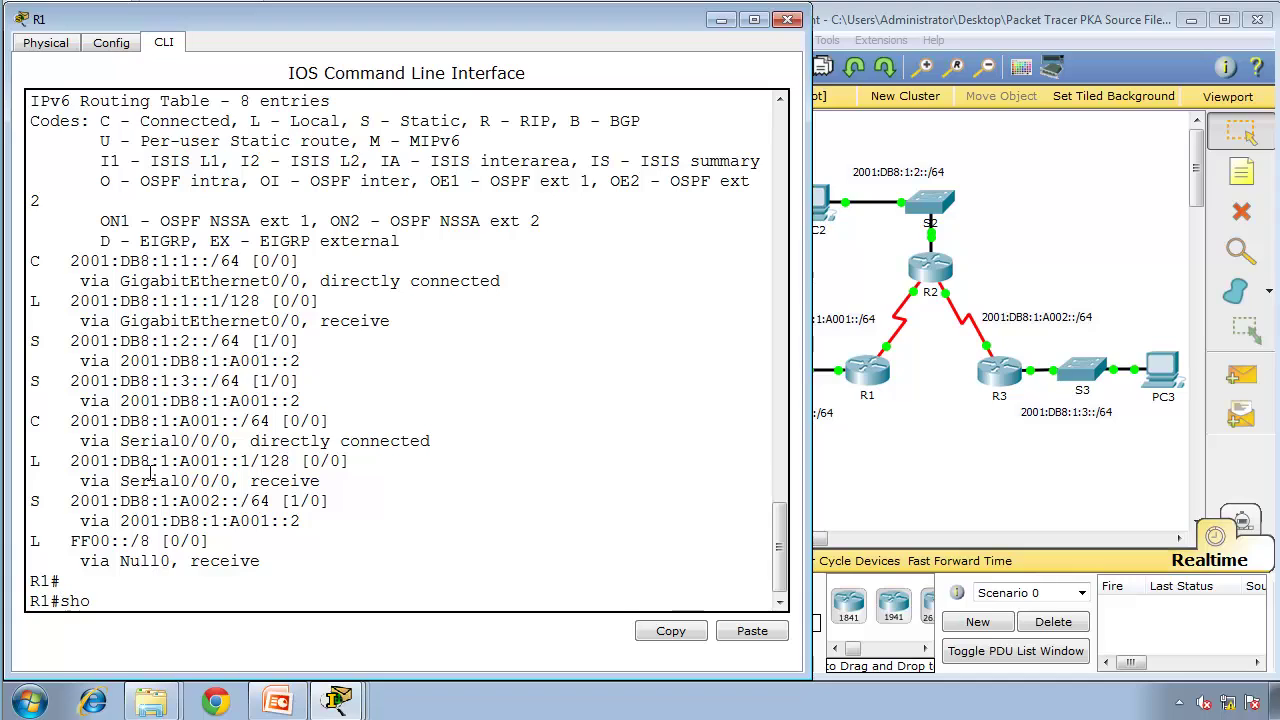
text(w ip route static)
key(Return)
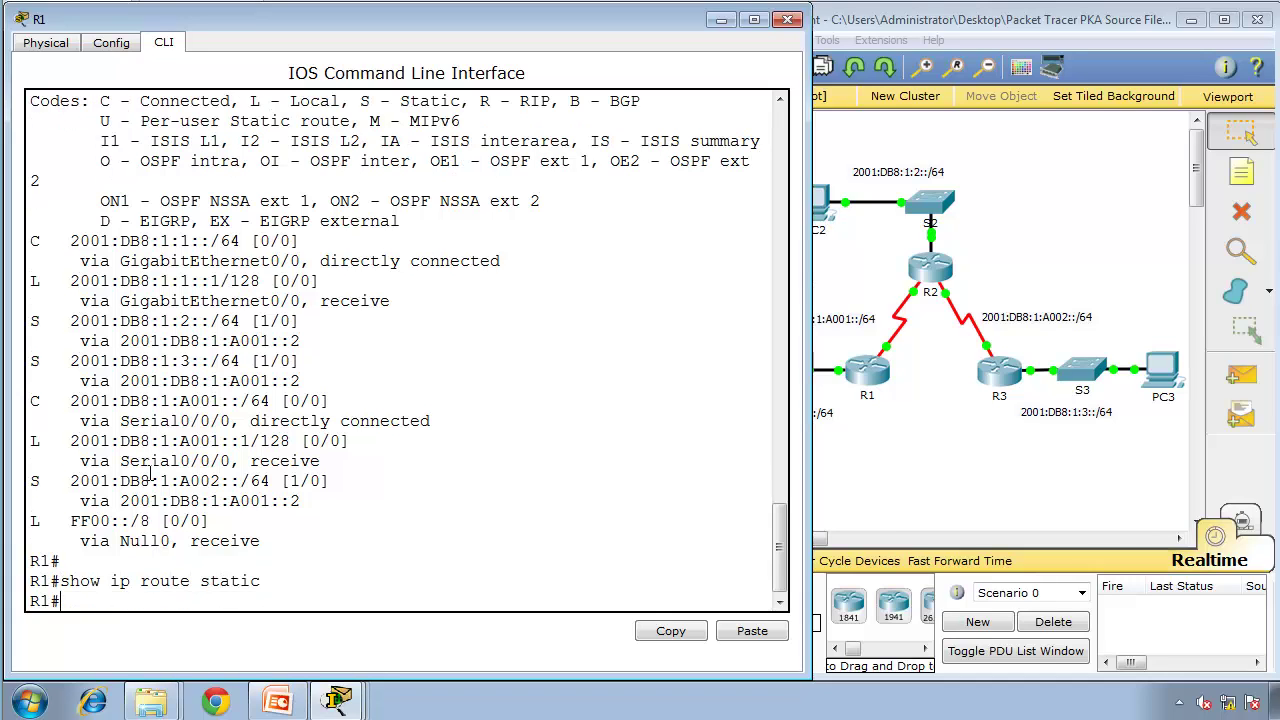
- Correct the recalled command to show ipv6 route static and run it on R1
key(Up)
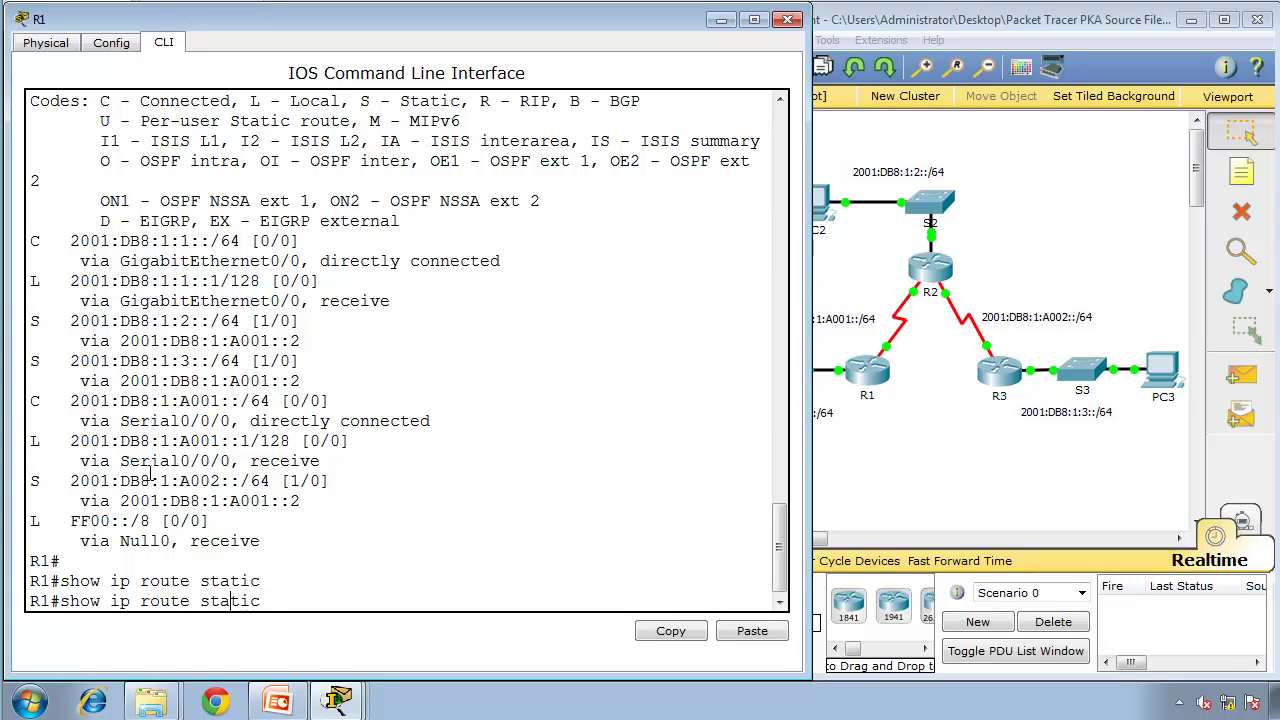
key(Left)
key(Left)
key(Left)
key(Left)
key(Left)
key(Left)
key(Left)
key(Left)
key(Left)
key(Left)
text(v6)
key(Return)
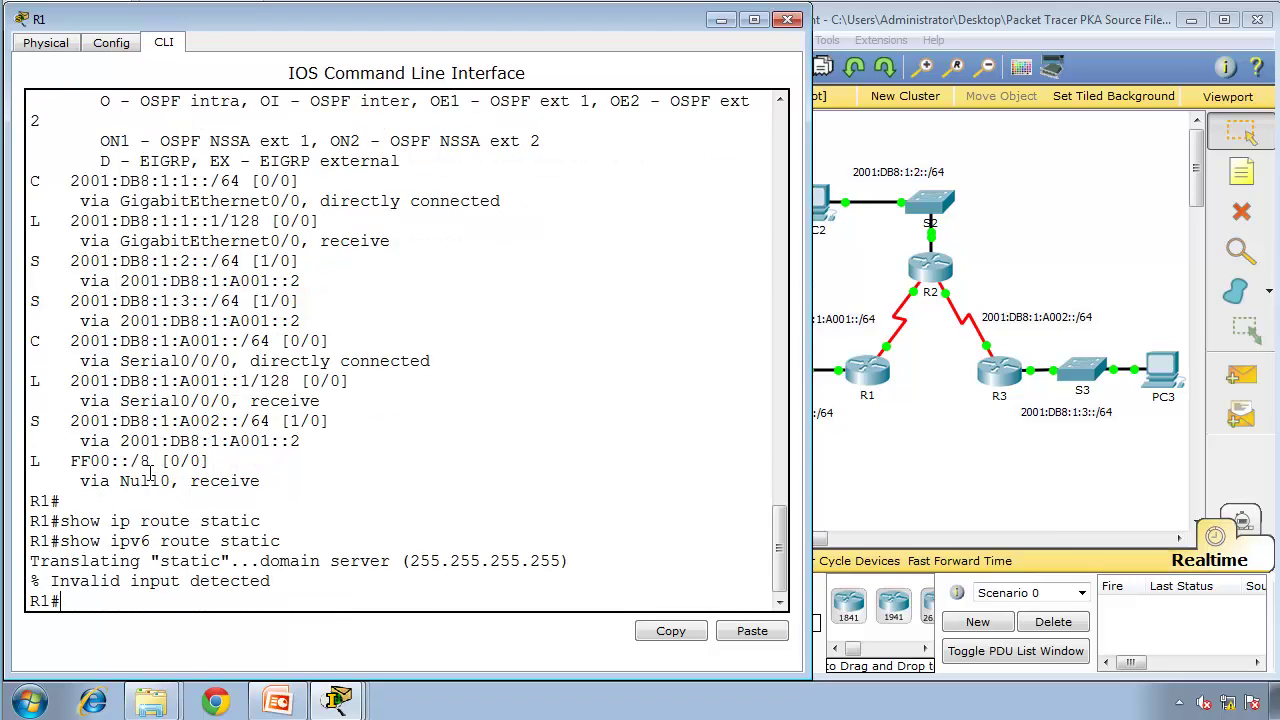
- Use the console's built-in help to list the options R1 accepts for show ipv6 route
text(show ip)
key(Tab)
text(v)
key(Tab)
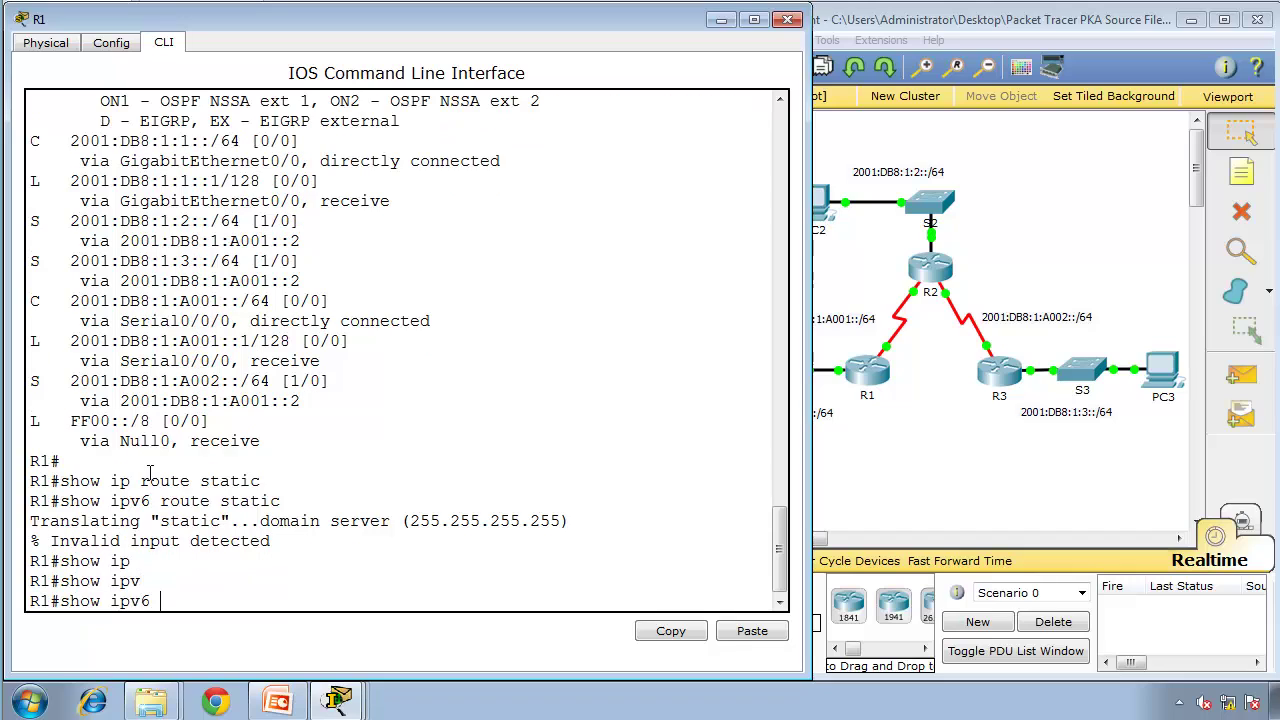
text(rou)
key(Tab)
text(sta)
key(Tab)
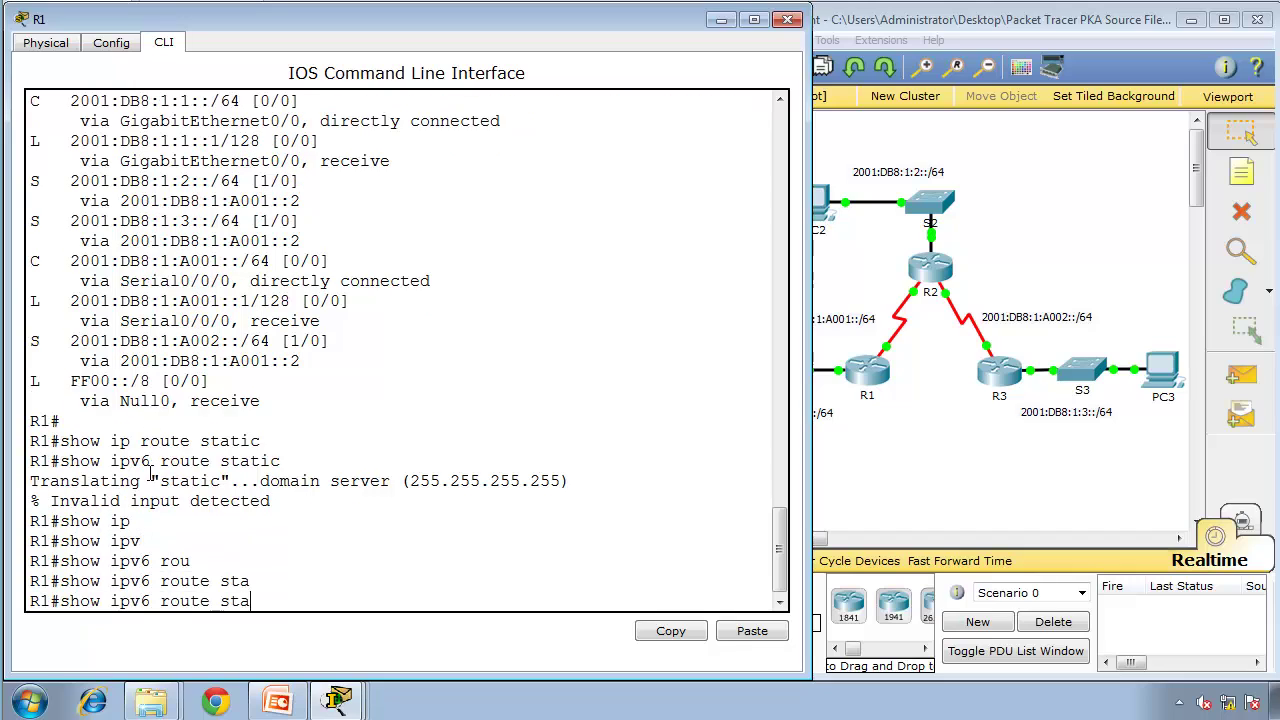
key(BackSpace)
key(BackSpace)
key(BackSpace)
text(?)
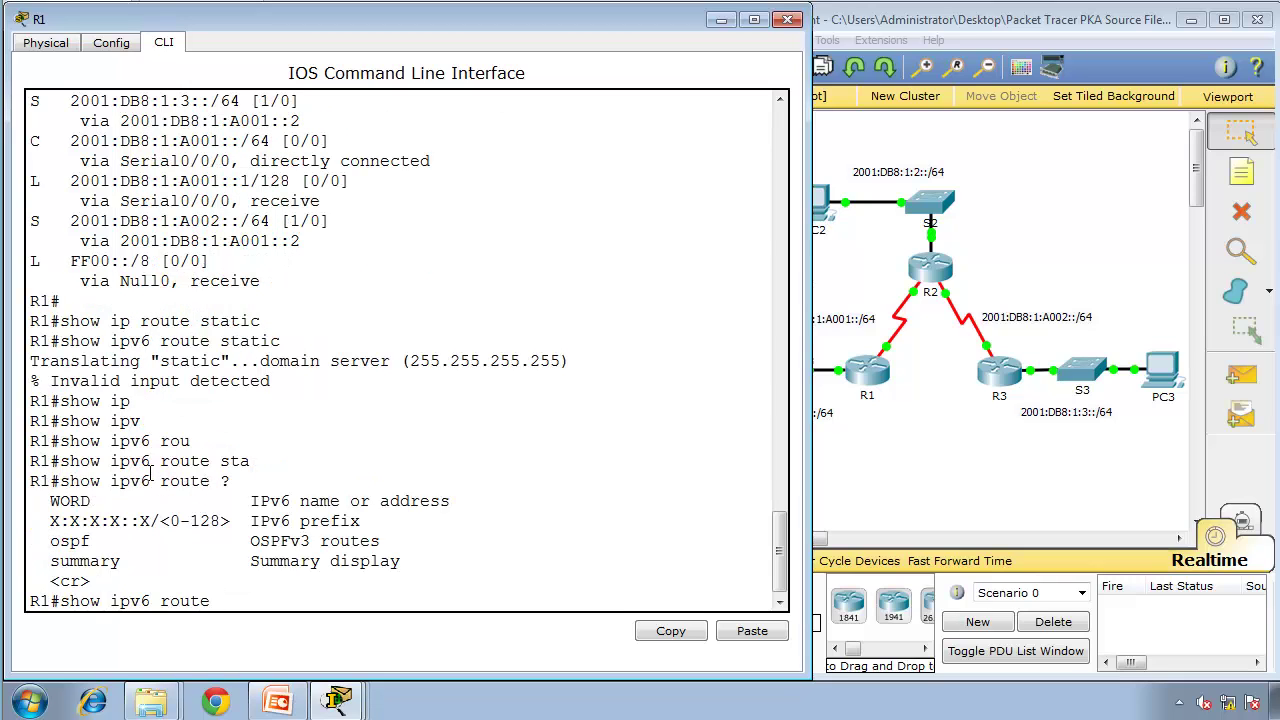
- Display R1's full IPv6 routing table and highlight the static entries for 2001:DB8:1:2::/64, 2001:DB8:1:3::/64 and 2001:DB8:1:A002::/64
key(Return)
key(space)
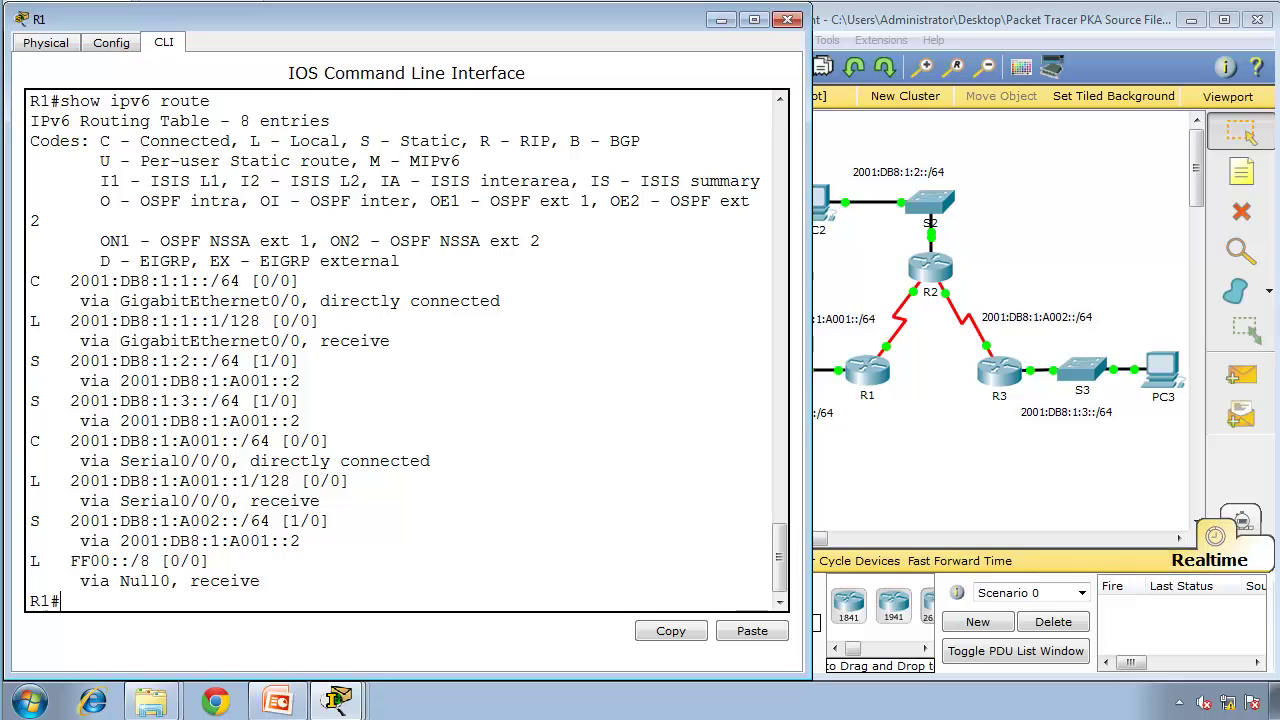
drag(30, 362, 334, 363)
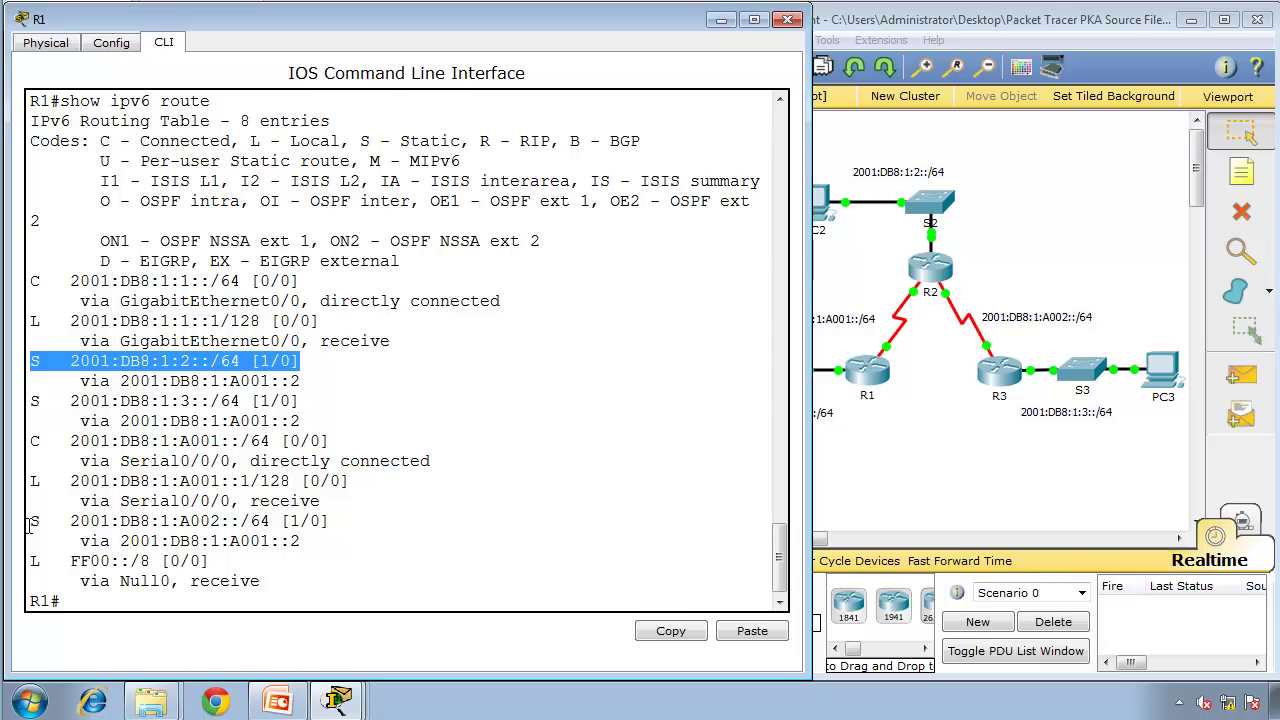
drag(30, 401, 320, 396)
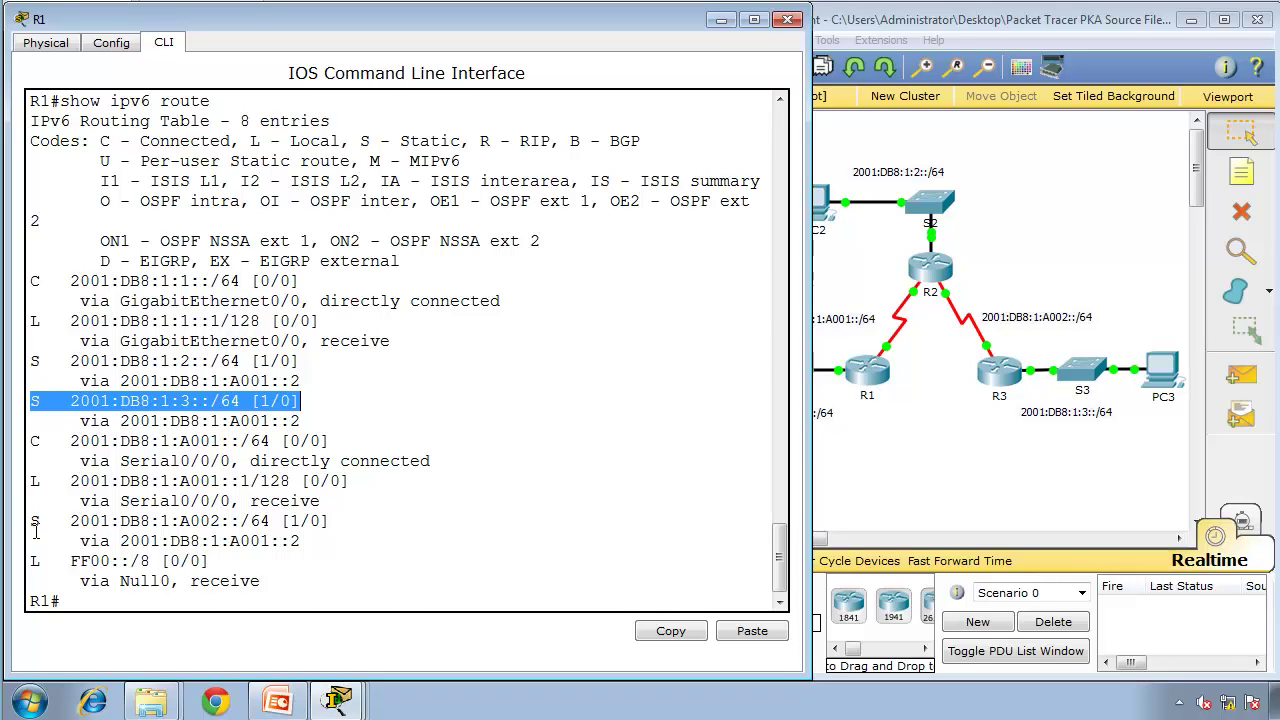
drag(35, 527, 360, 520)
click(414, 514)
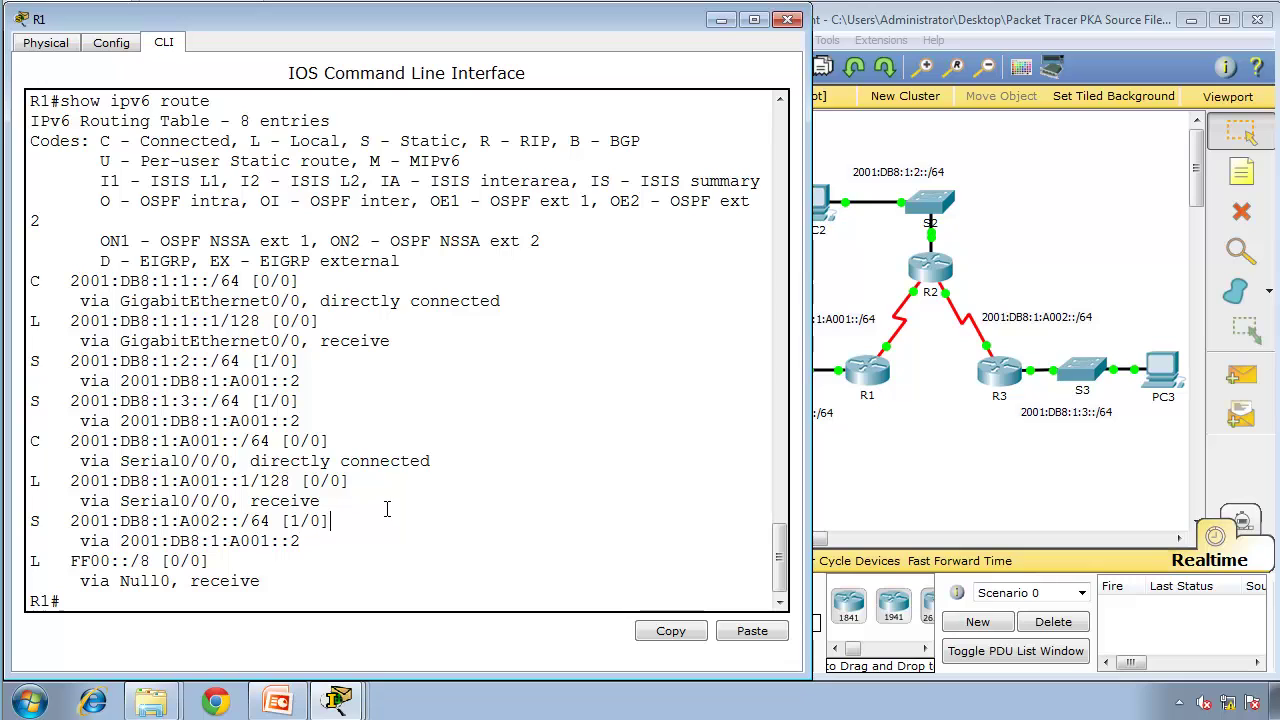
- Switch to the PT Activity instructions and read the Step 3 requirements for static routes on R2
click(338, 700)
click(292, 526)
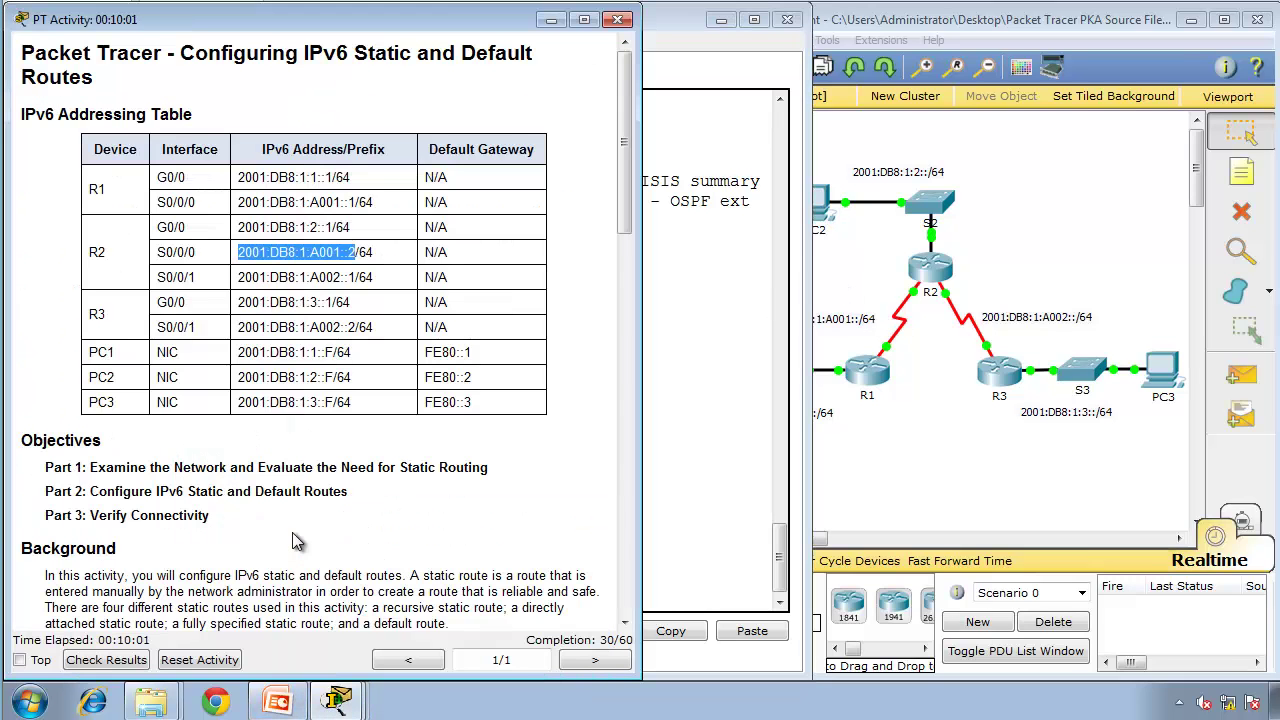
click(618, 486)
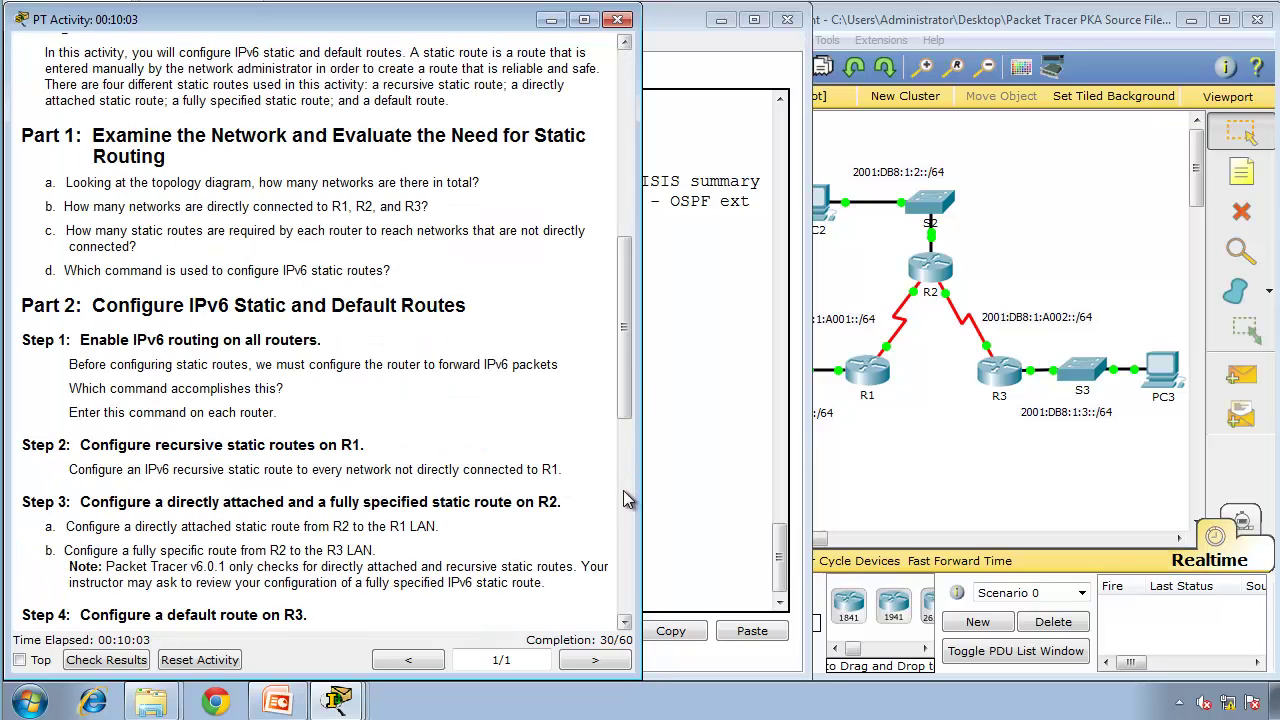
drag(628, 375, 589, 490)
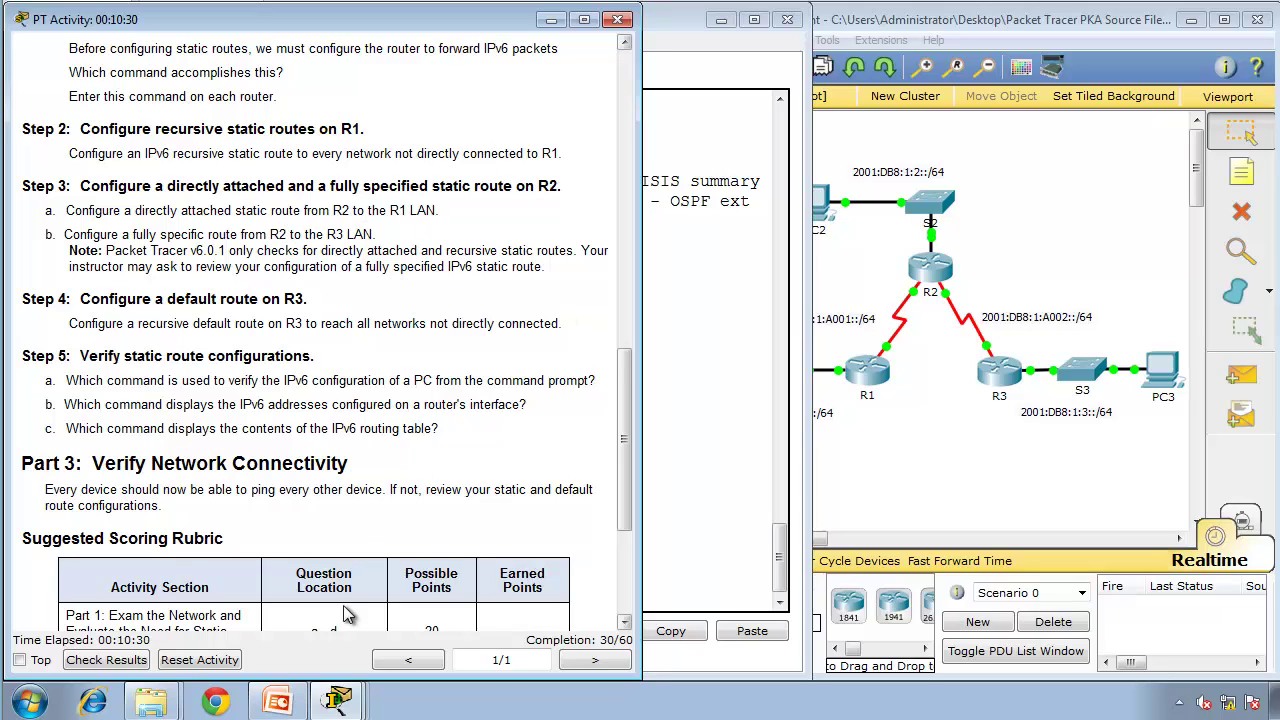
- Bring up R2's console, place it beside the topology and widen it to fit long commands
click(337, 703)
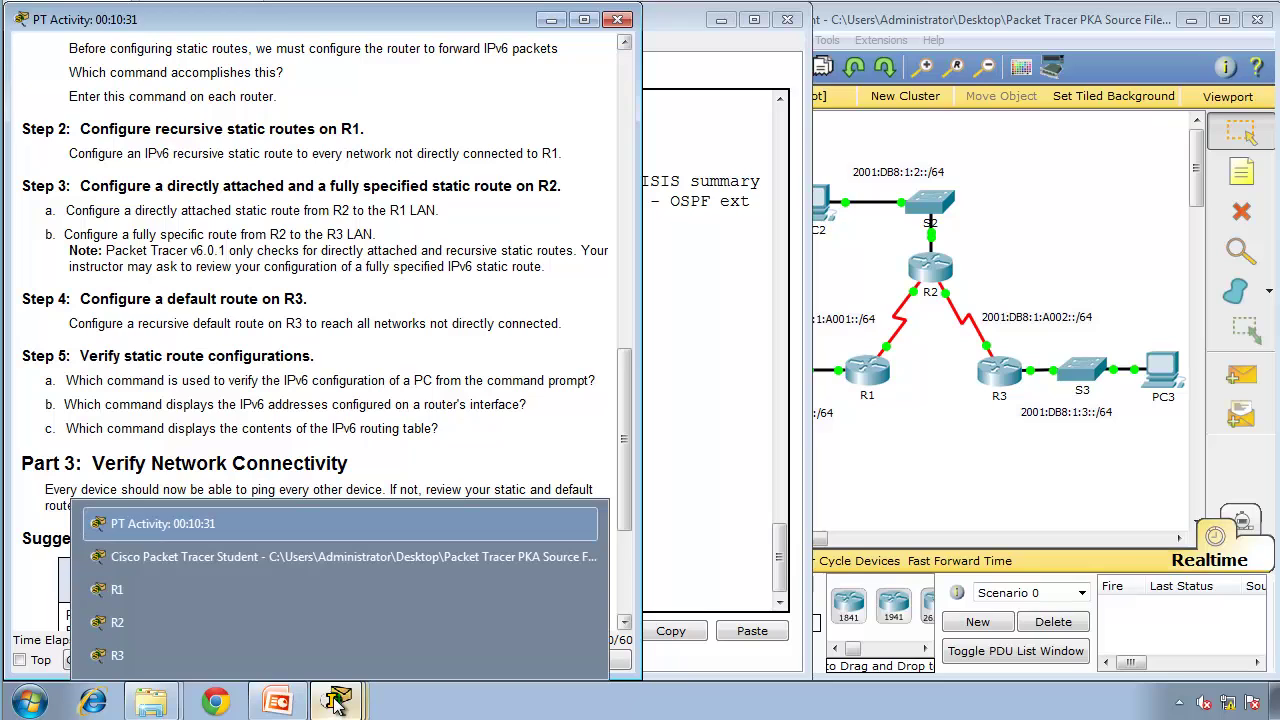
click(247, 617)
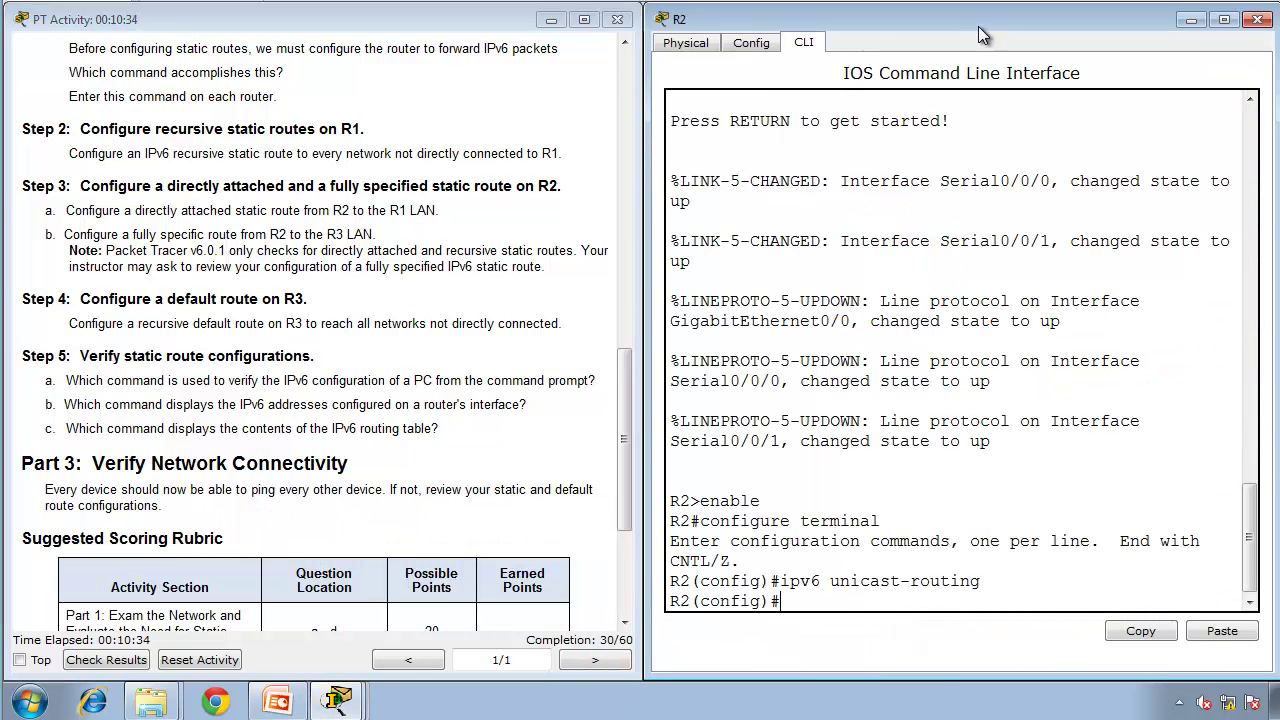
drag(978, 26, 2, 26)
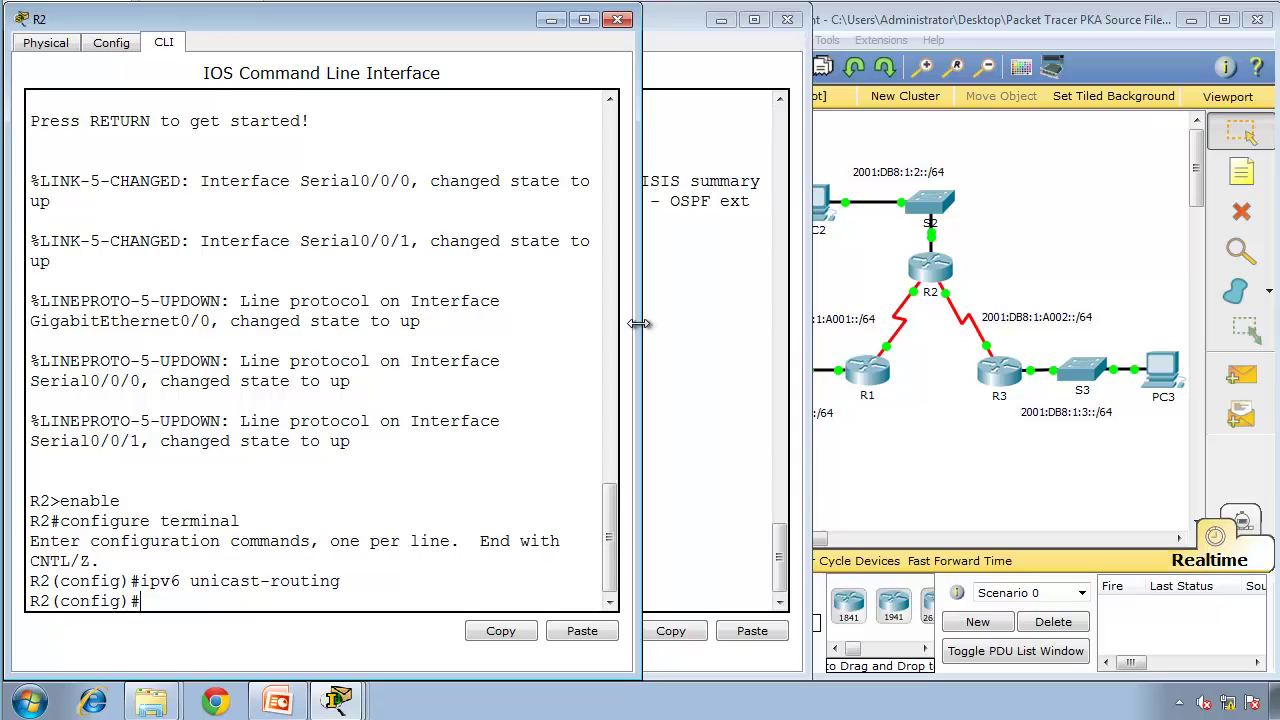
drag(640, 323, 802, 335)
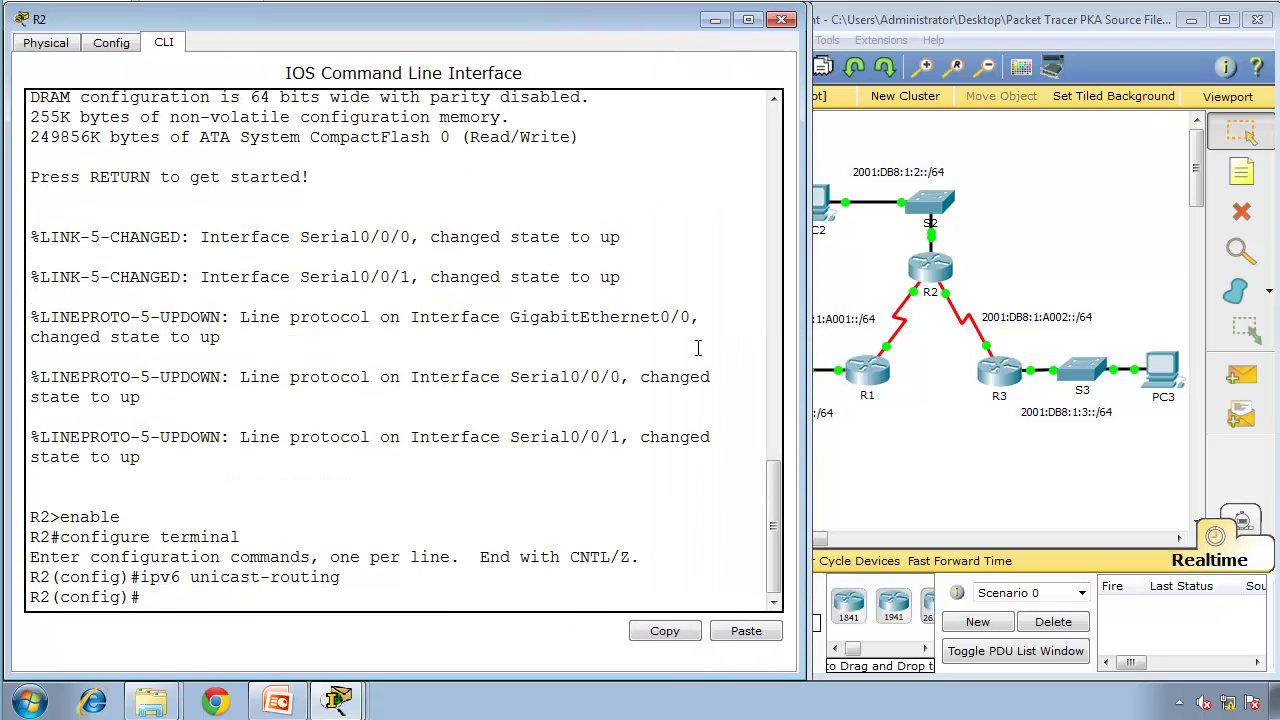
- Add a directly attached static route on R2 to the R1 LAN 2001:db8:1:1::/64 through s0/0/0
text(ipv6 route)
click(921, 453)
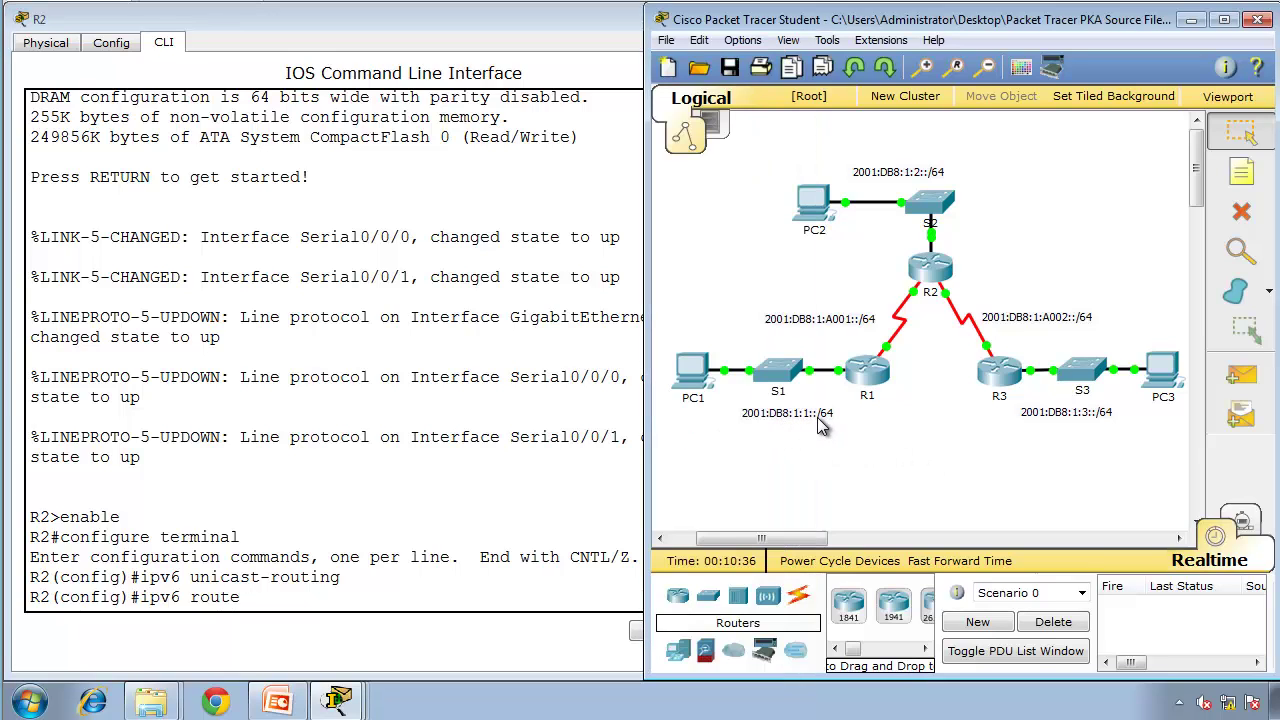
click(512, 456)
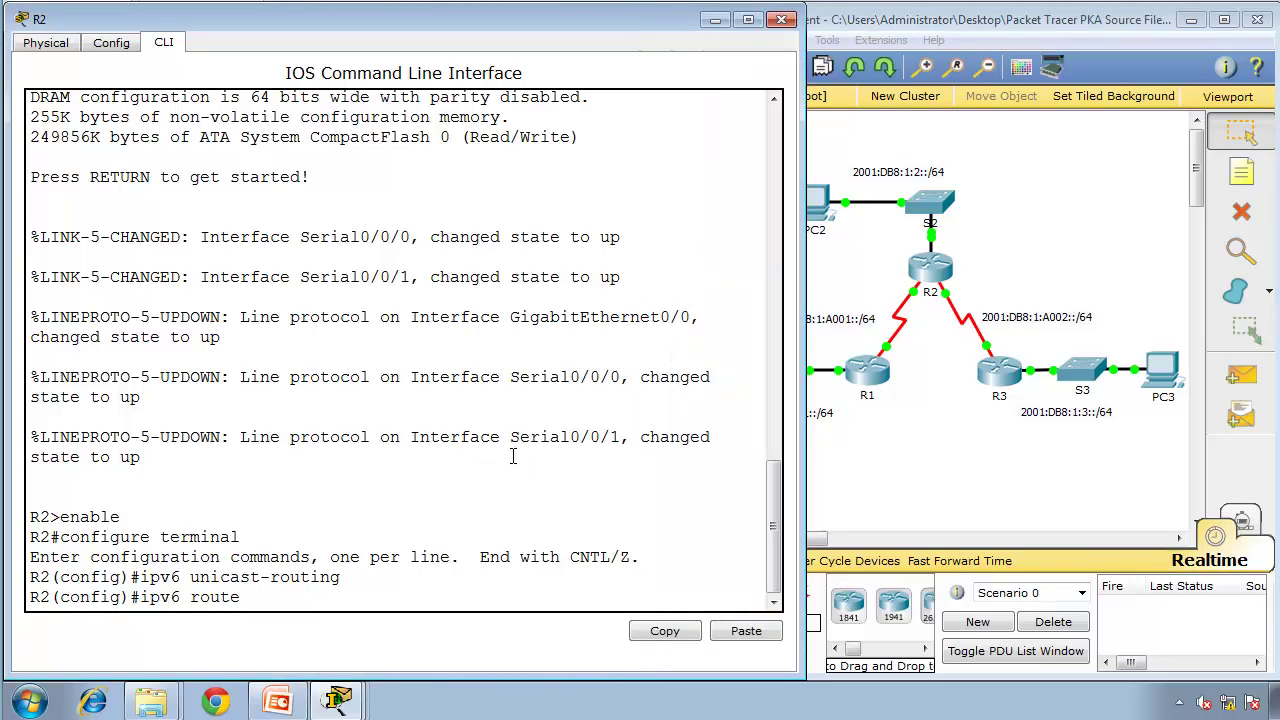
text(2001:db8:1)
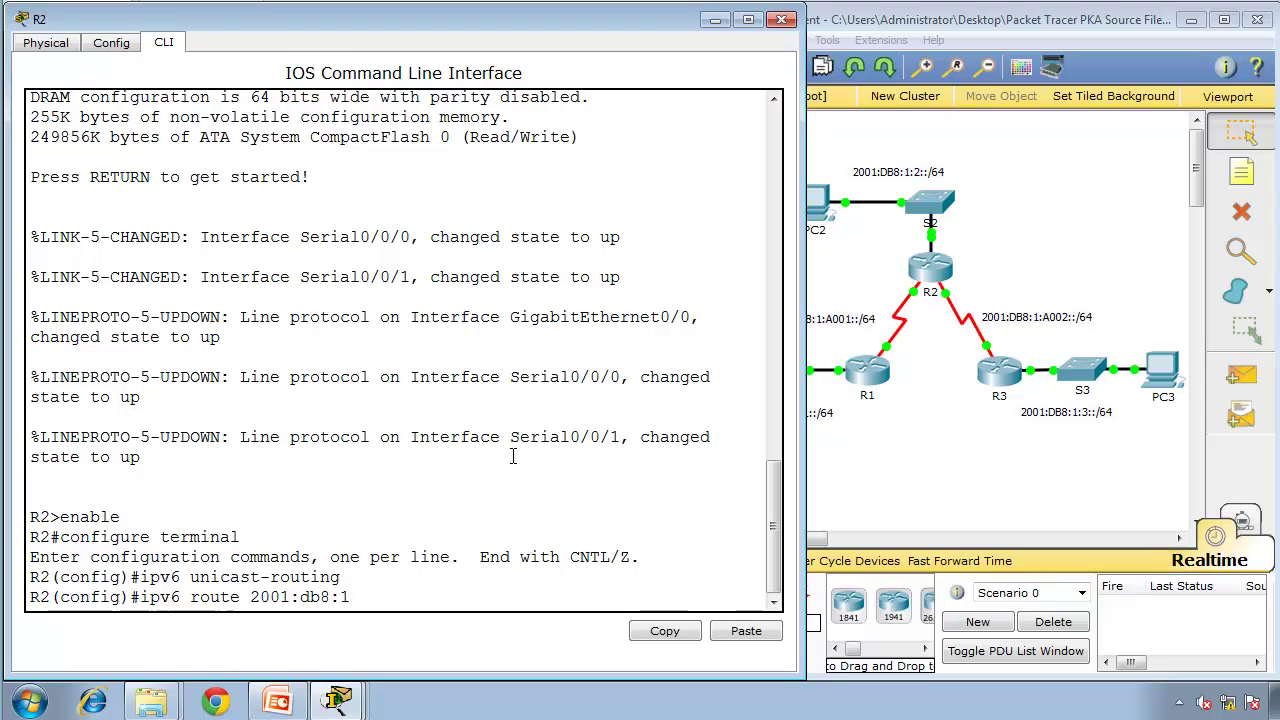
text(:1::/64 s0/0/0)
key(Return)
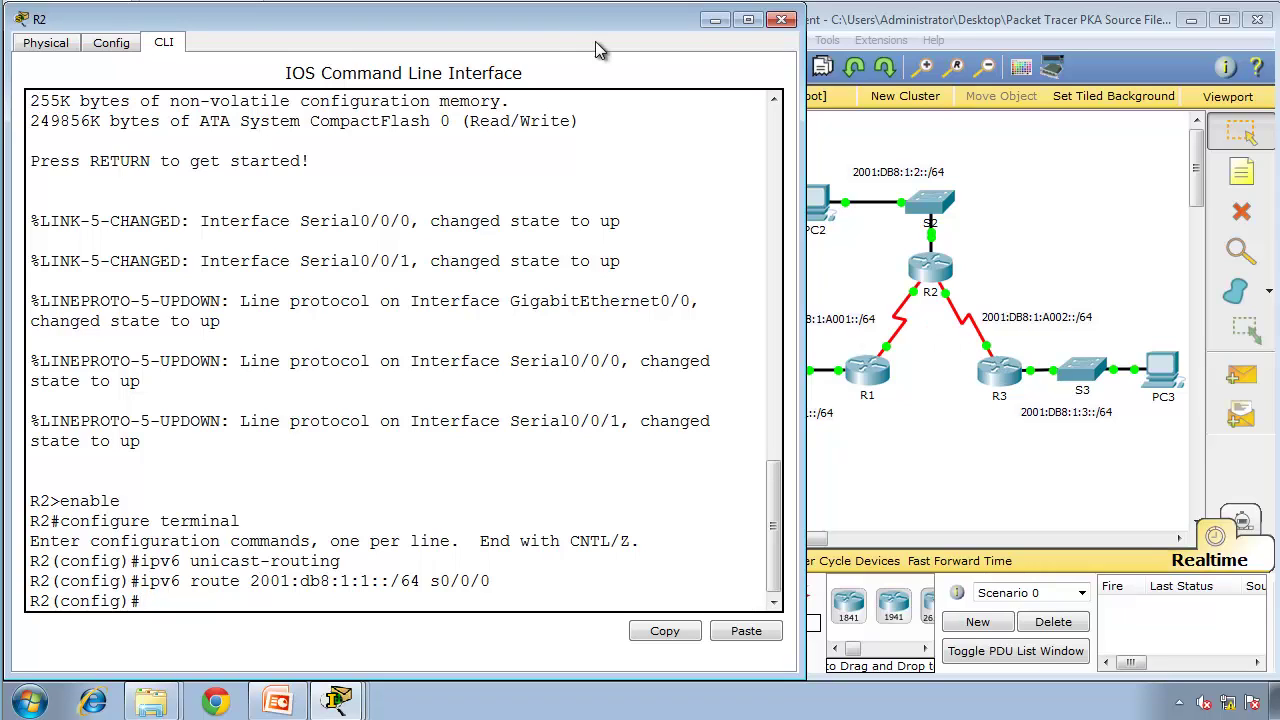
- After checking Step 3b, begin R2's fully specified route to 2001:db8:1:3::/64 through s0/0/1, entering the next hop up to 2001:db8:1:a002::
click(340, 700)
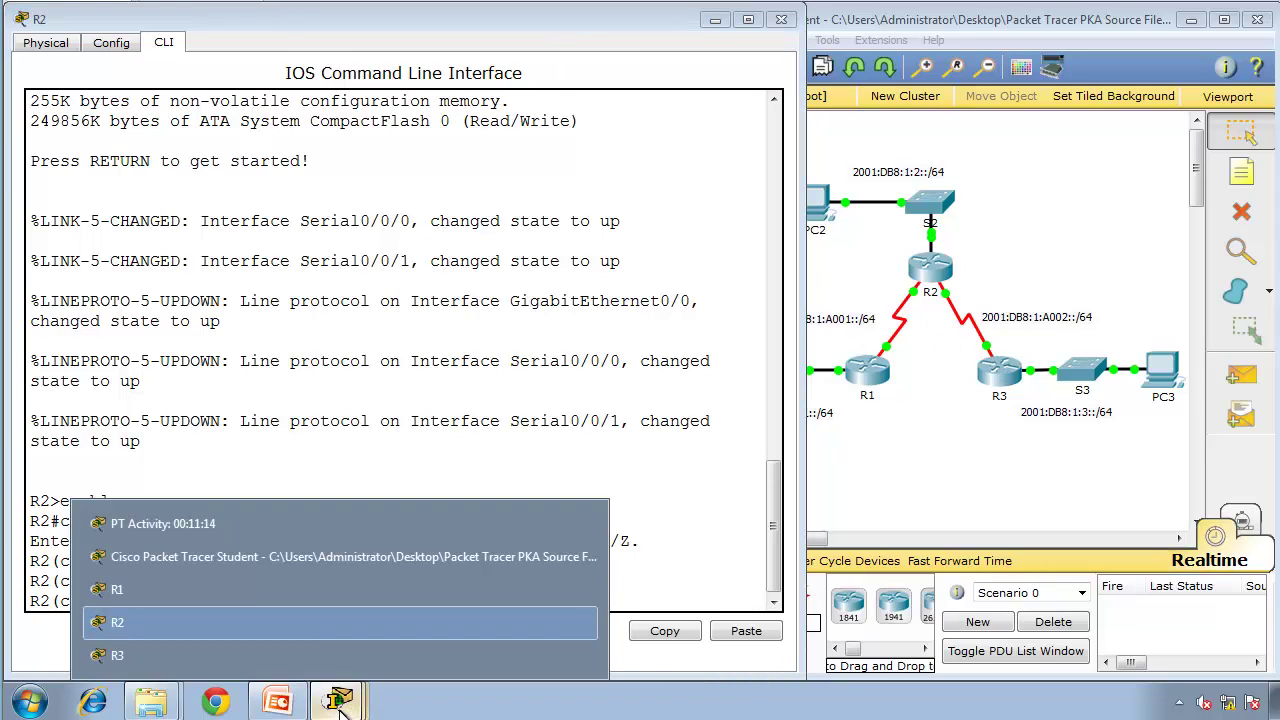
click(289, 527)
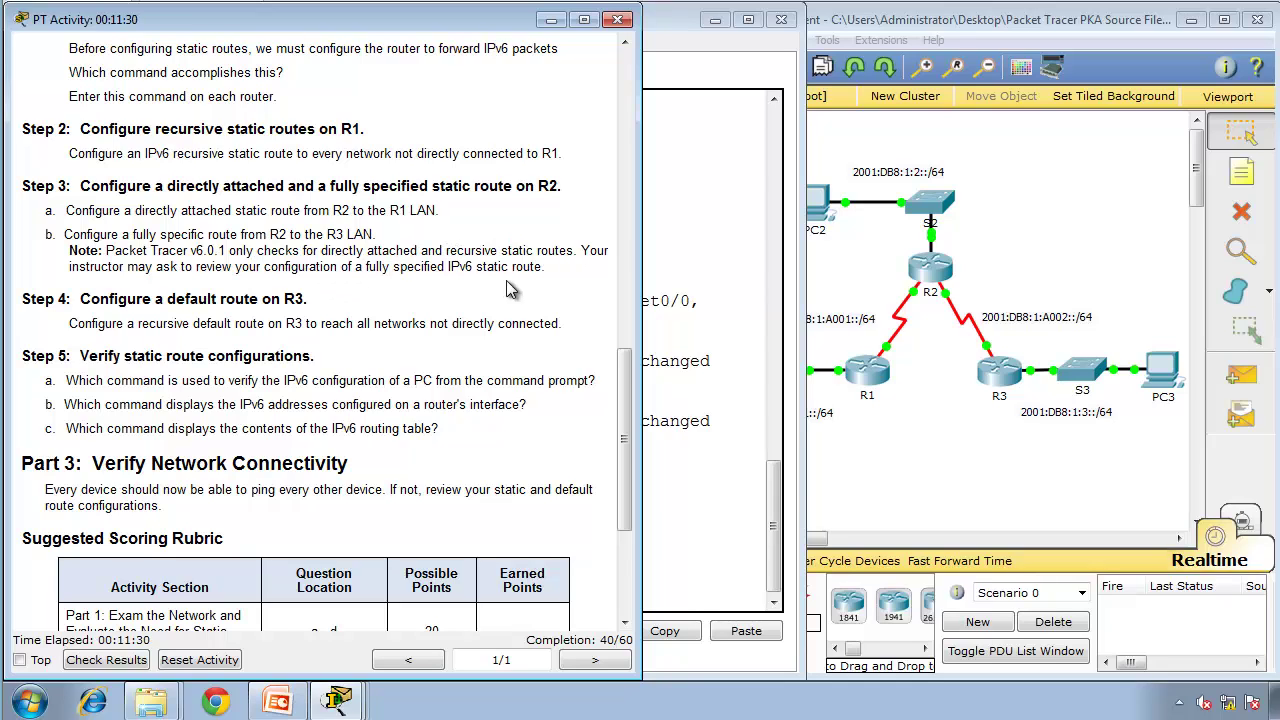
mouse_move(340, 702)
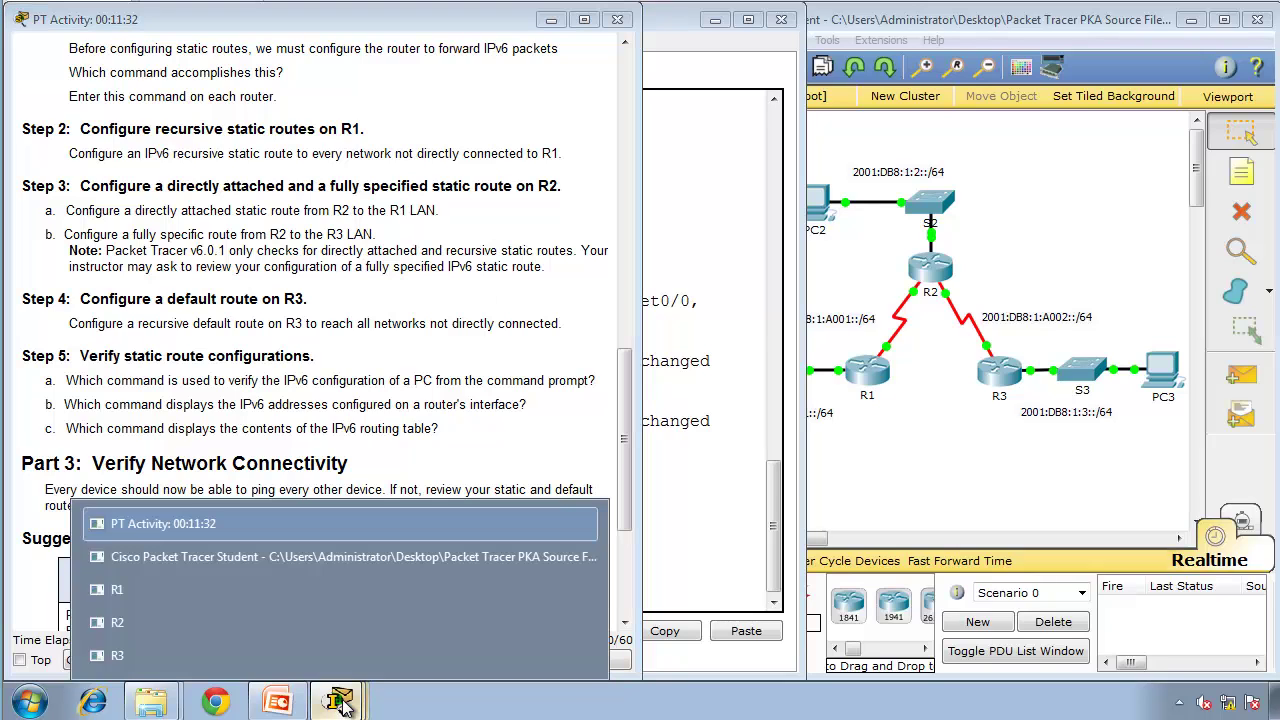
click(251, 624)
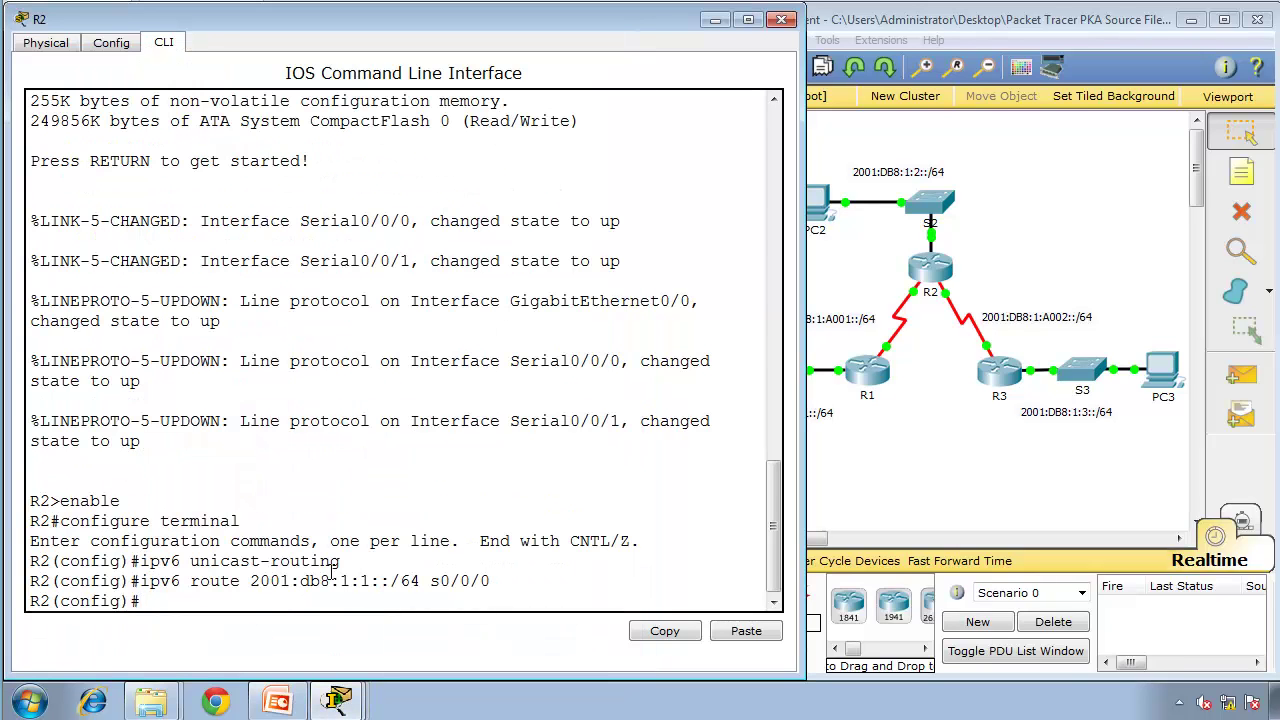
text(ipv6 route 2001:db8:)
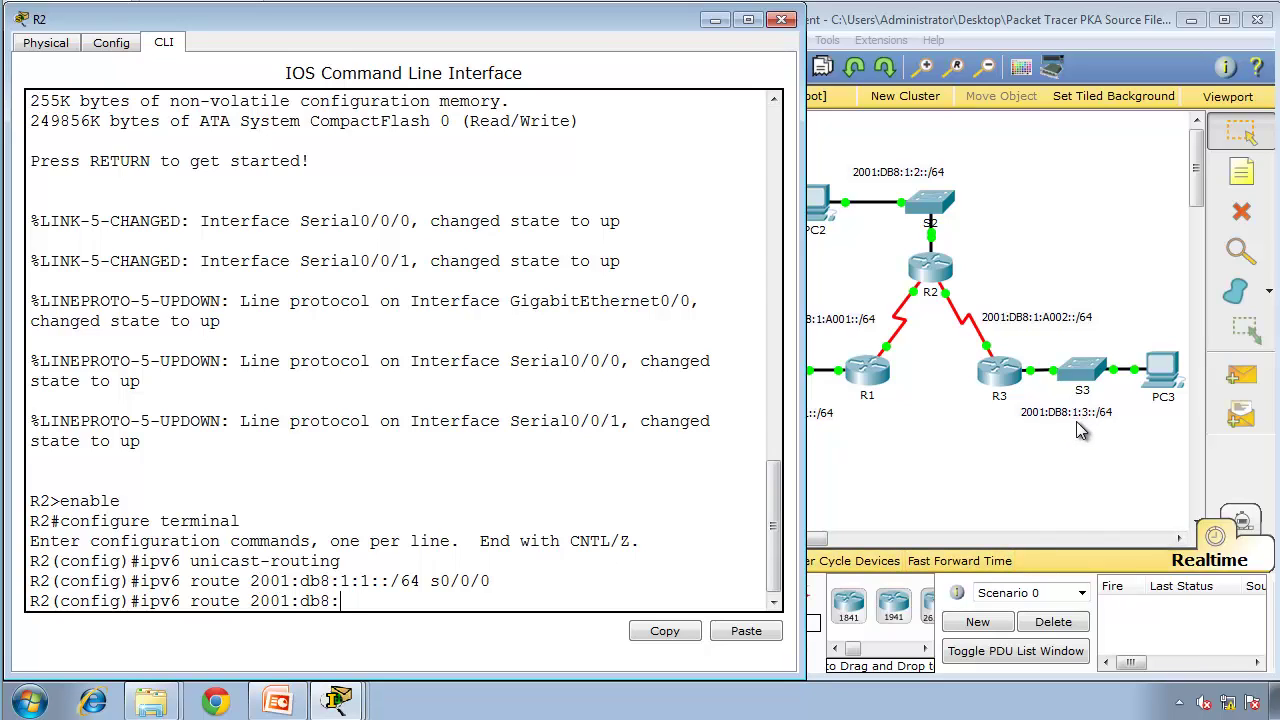
text(1)
text(:3::/64 s0/0/1)
text(2001:db)
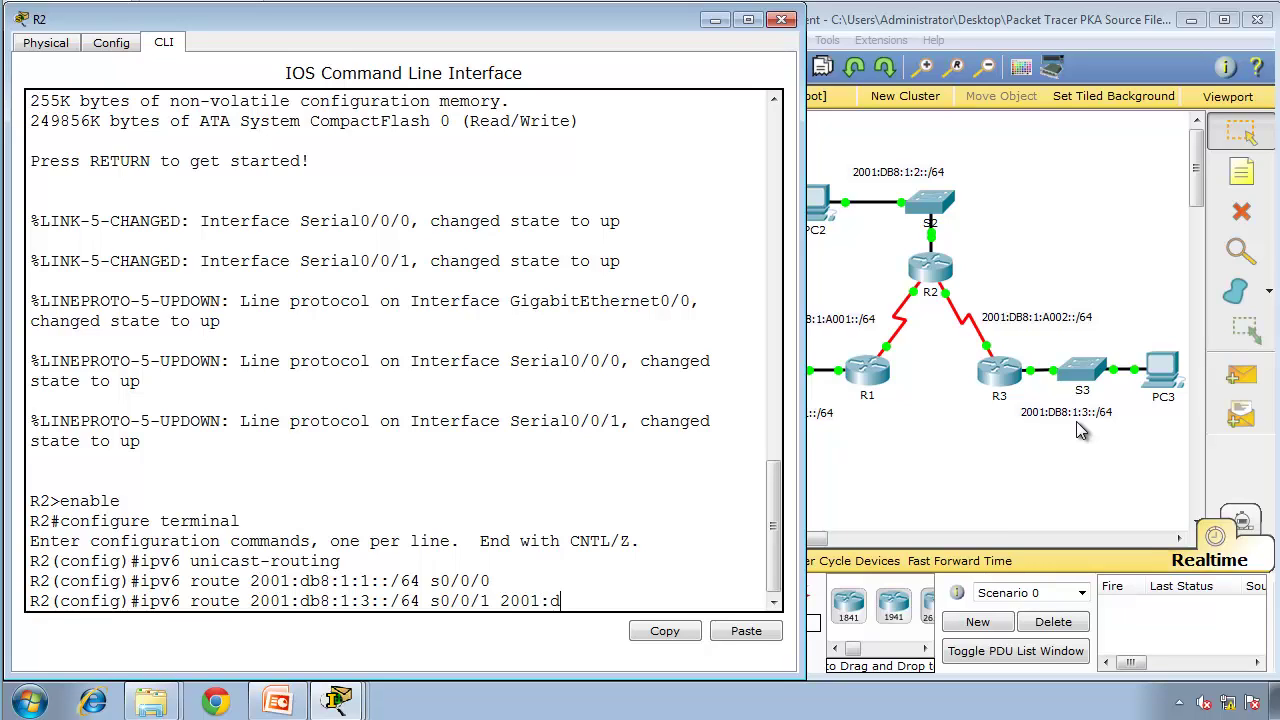
text(8:1:a002::)
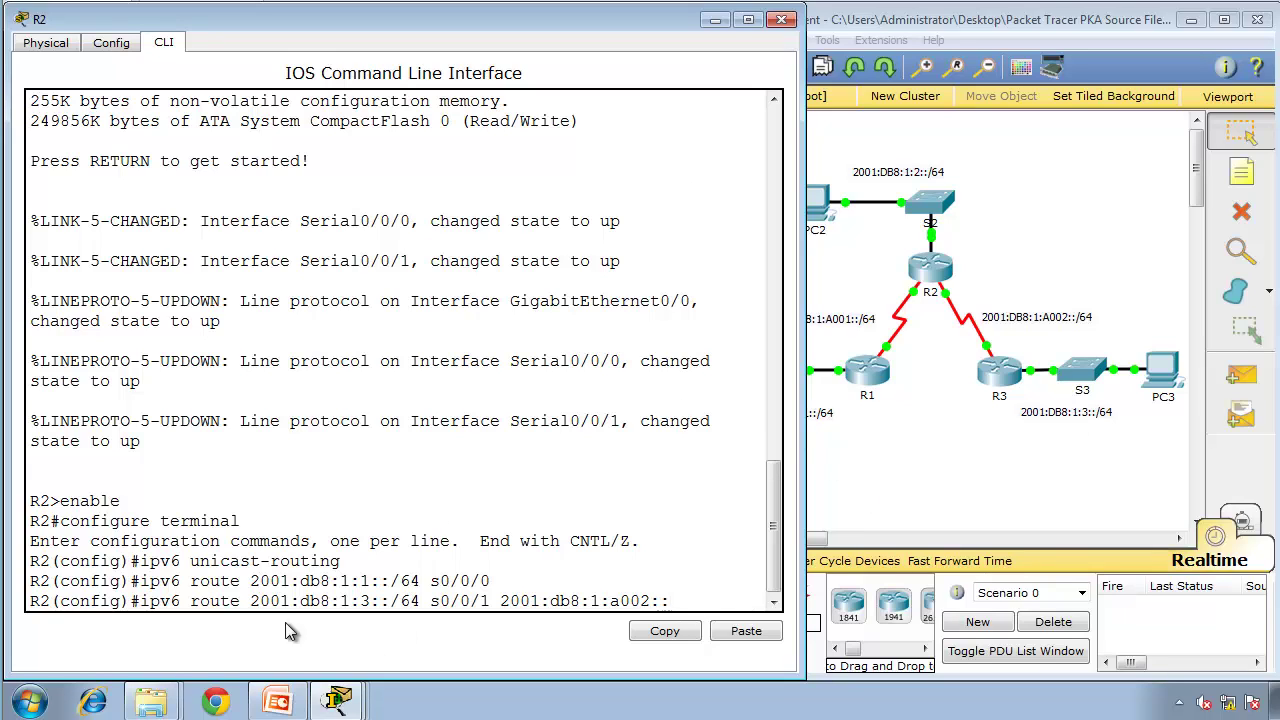
- Look up R3's S0/0/1 address in the addressing table and complete R2's fully specified route with next hop 2001:DB8:1:A002::2
click(337, 700)
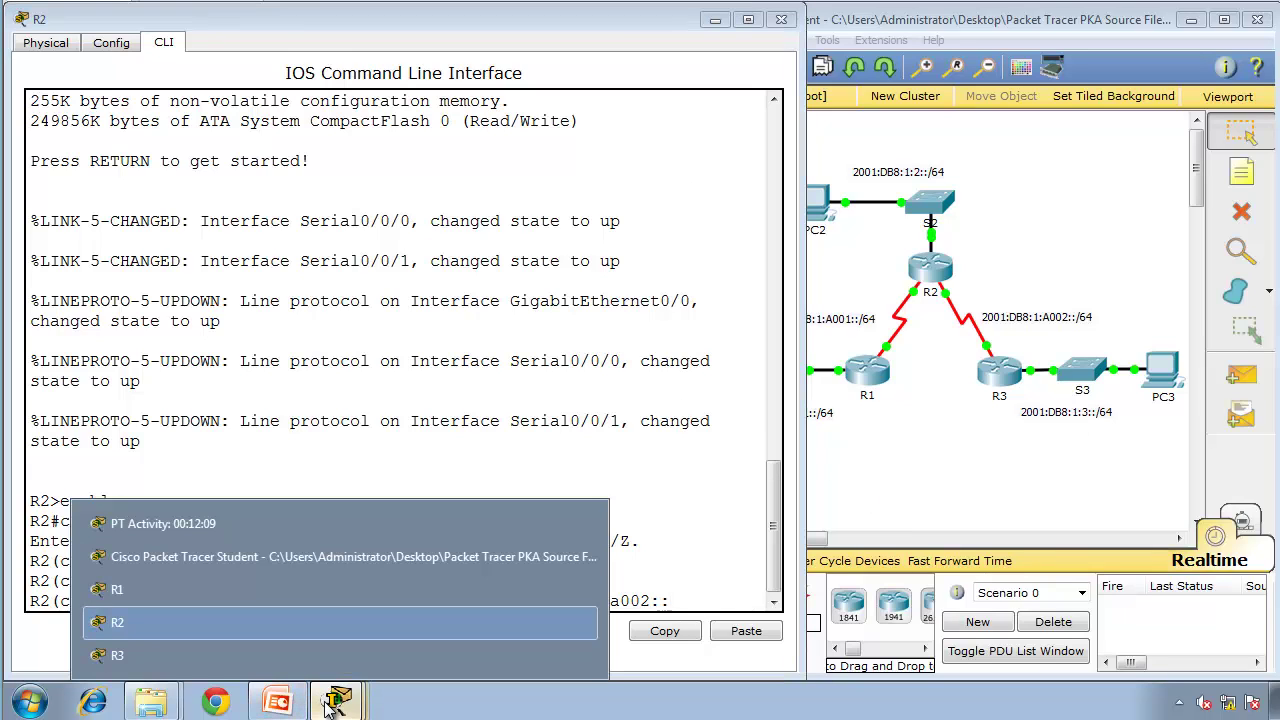
click(310, 526)
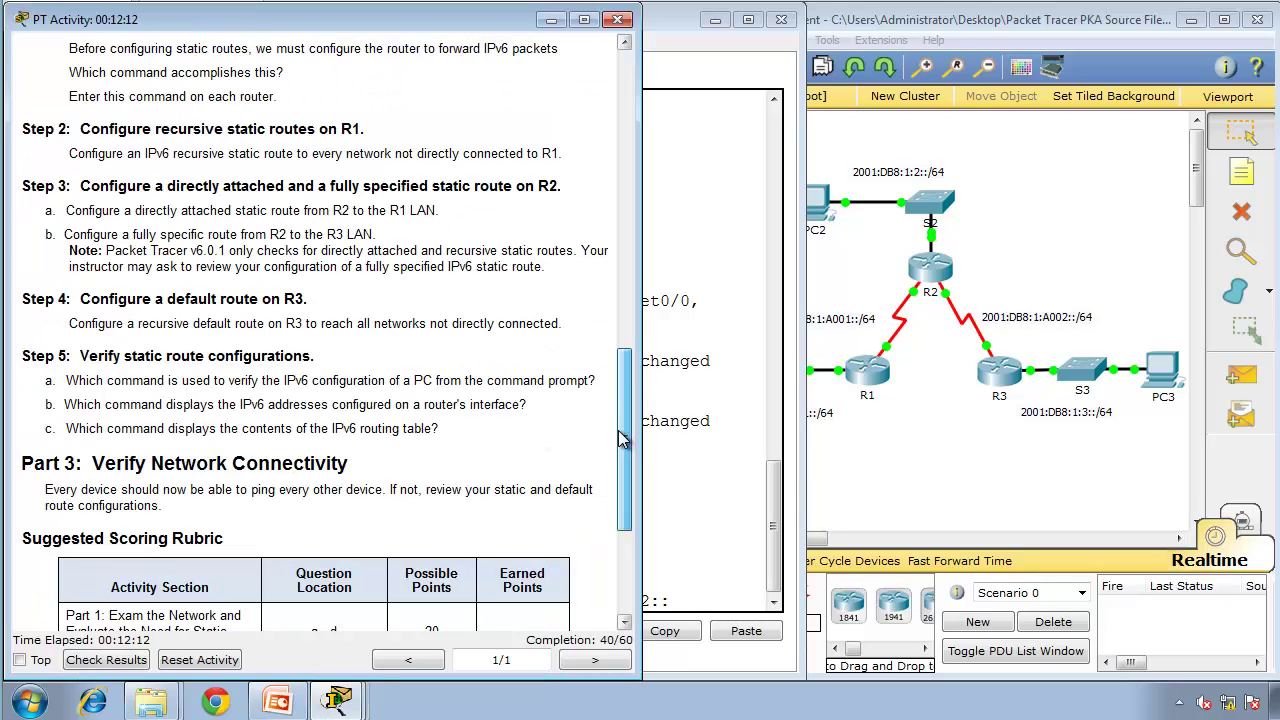
drag(620, 440, 620, 175)
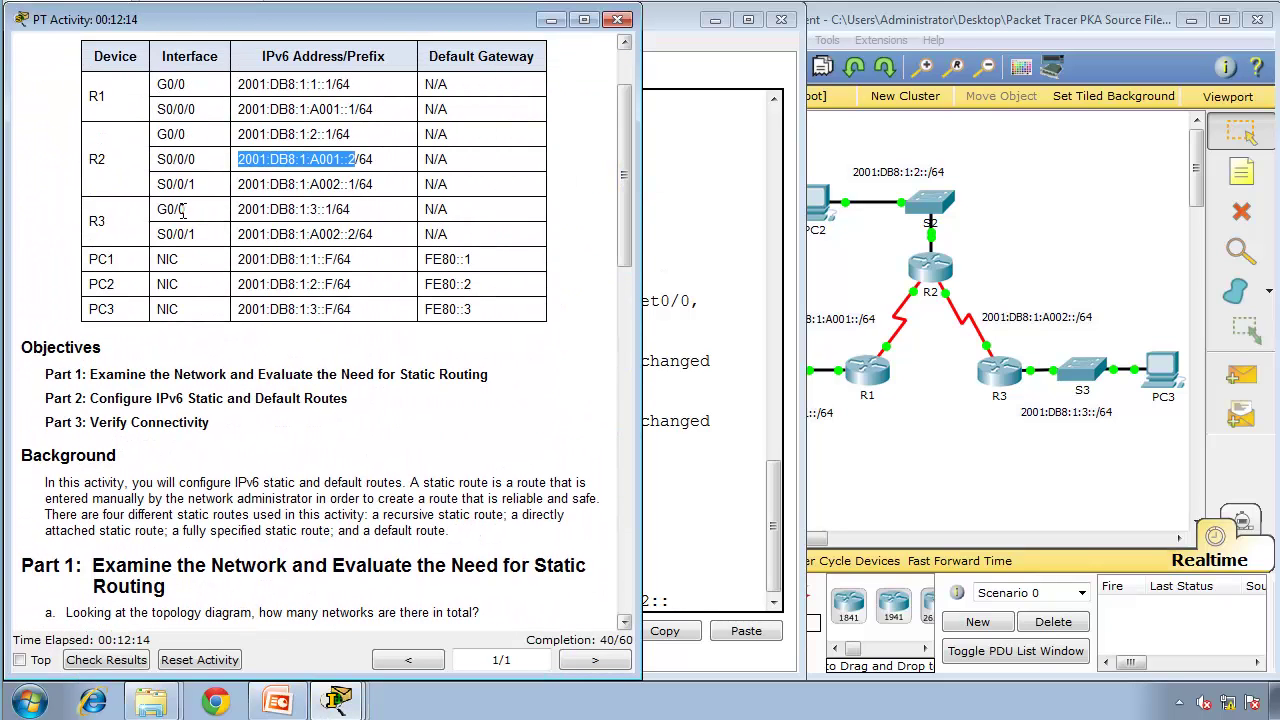
click(356, 233)
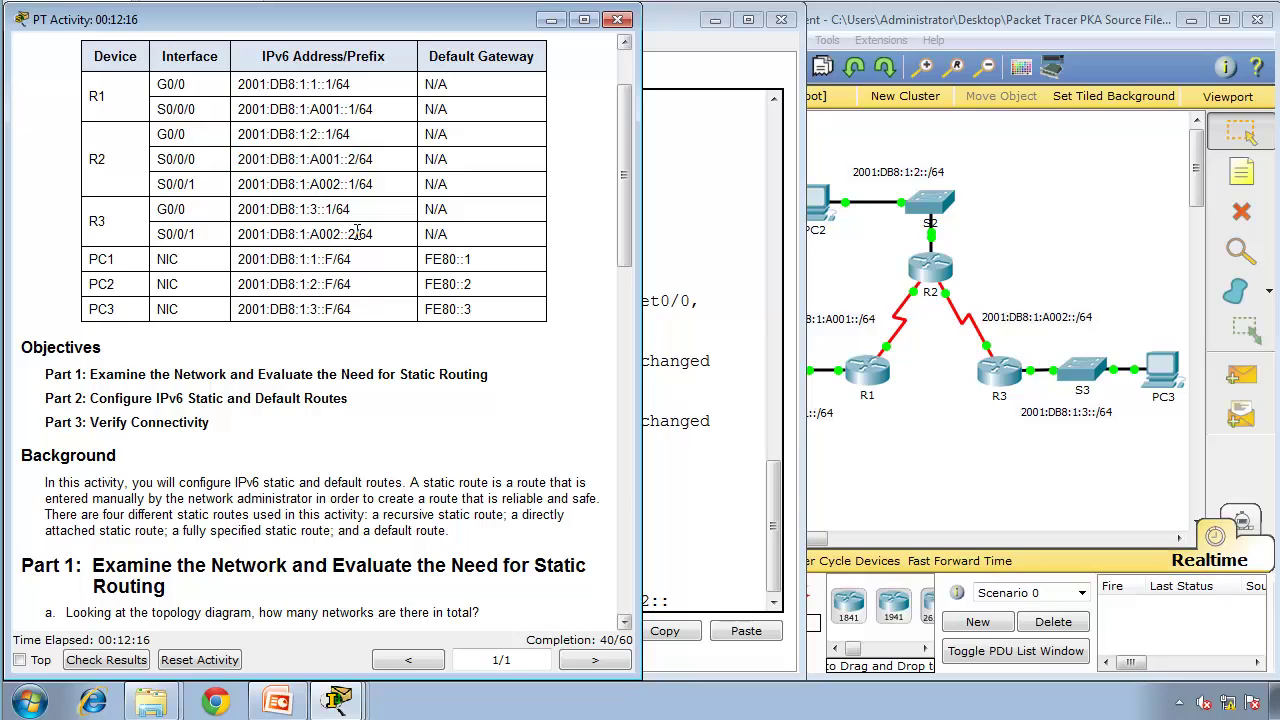
drag(356, 233, 241, 232)
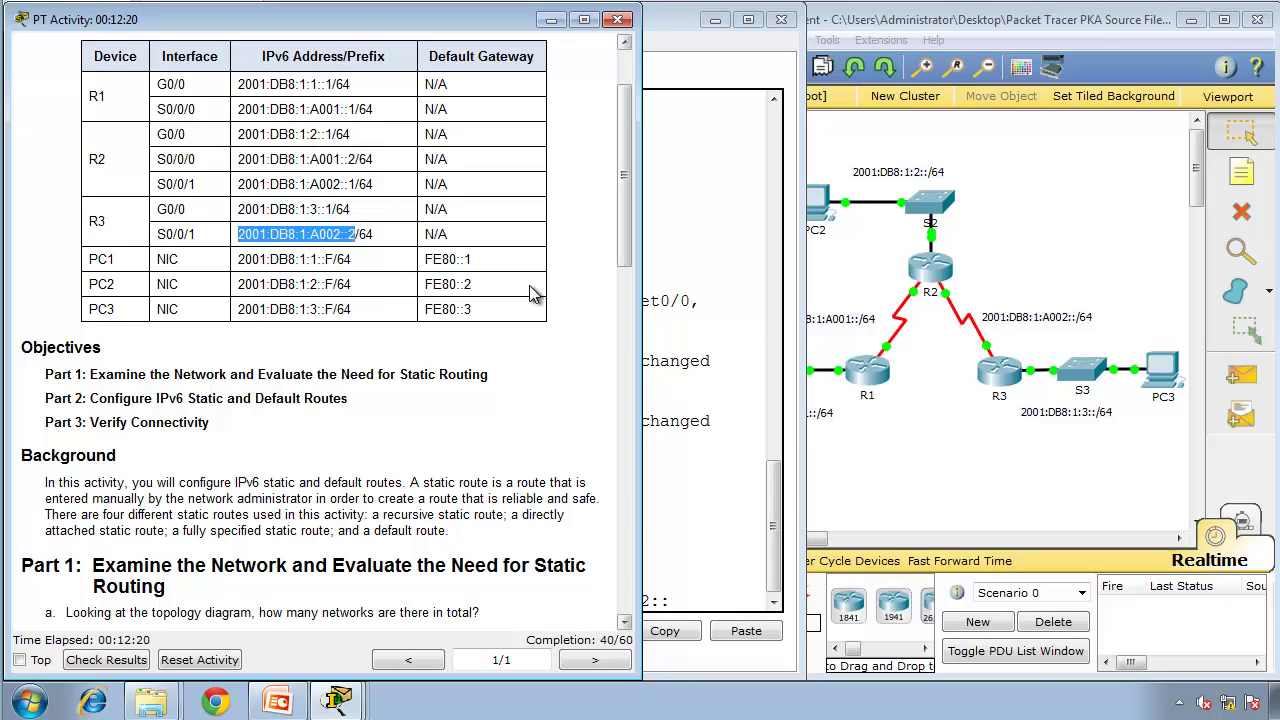
click(340, 700)
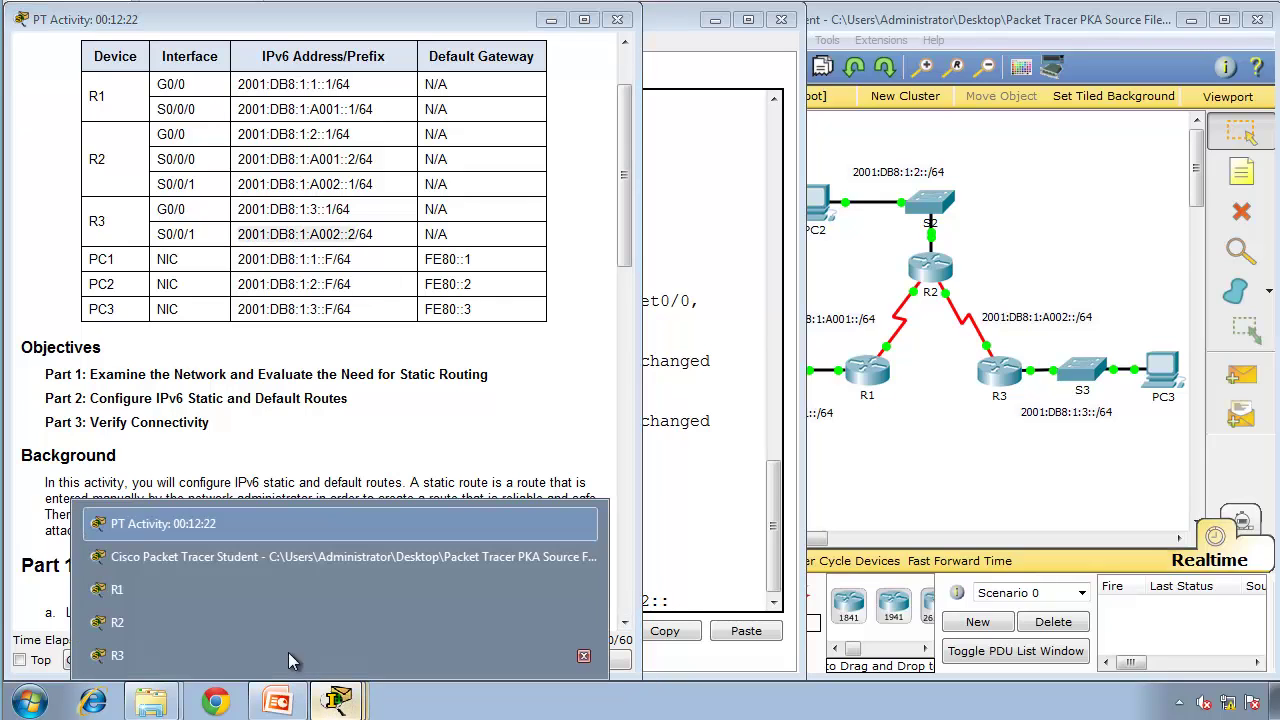
click(258, 632)
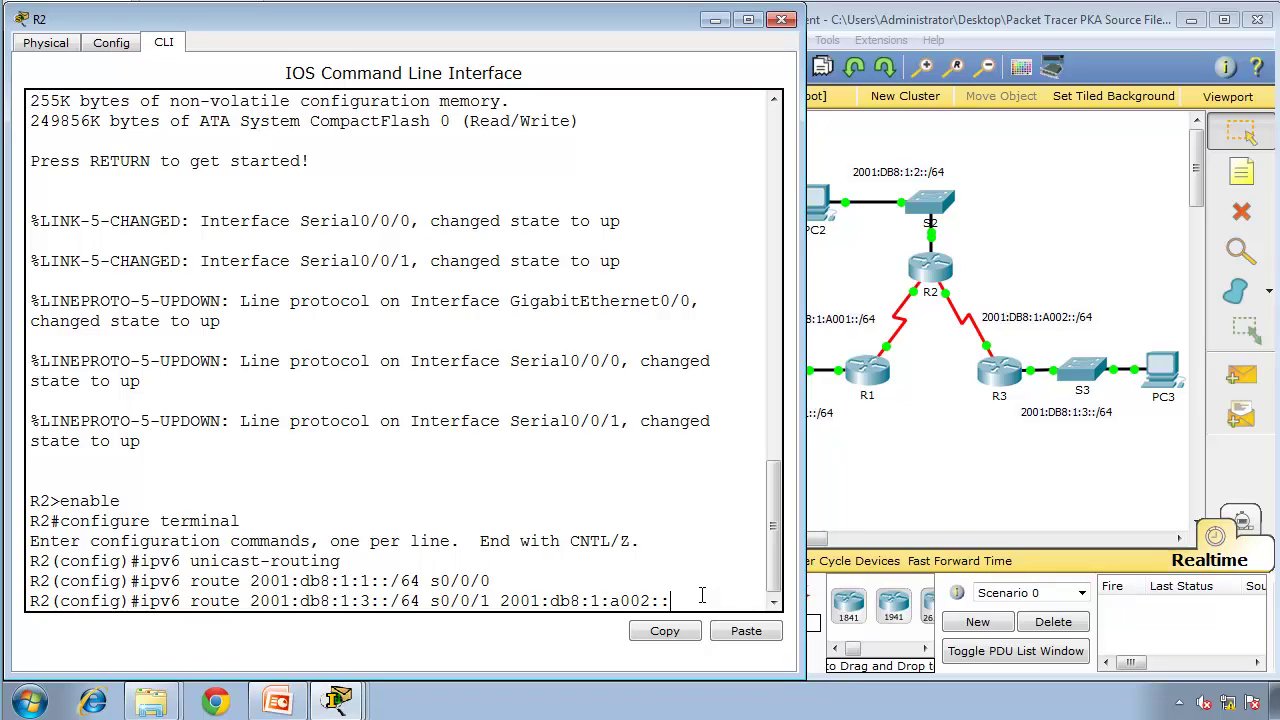
text(2)
key(Return)
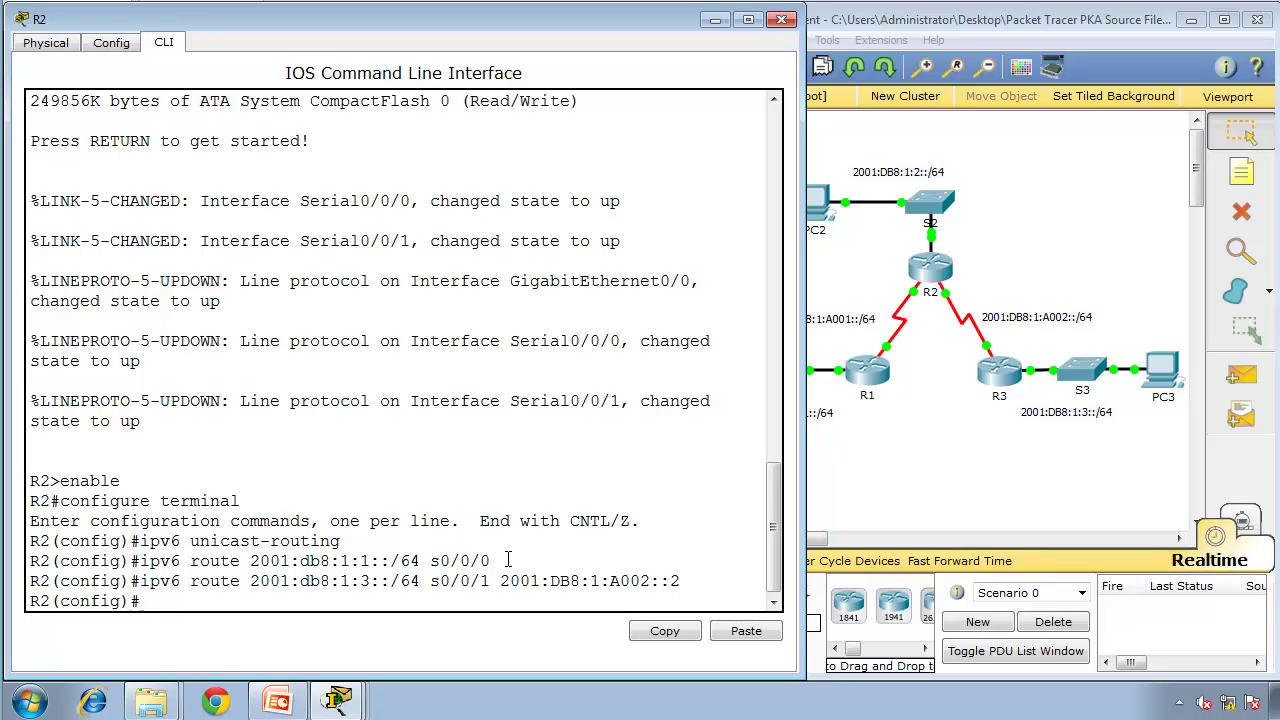
drag(509, 560, 432, 560)
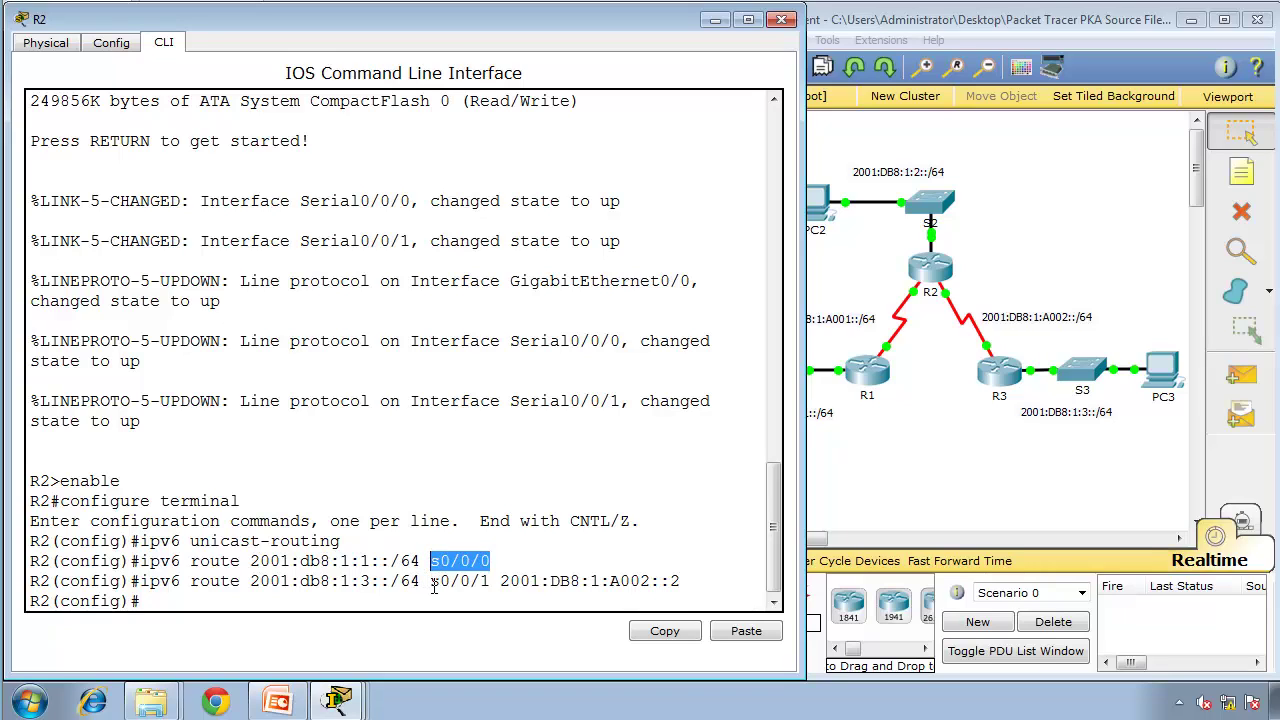
drag(438, 584, 687, 585)
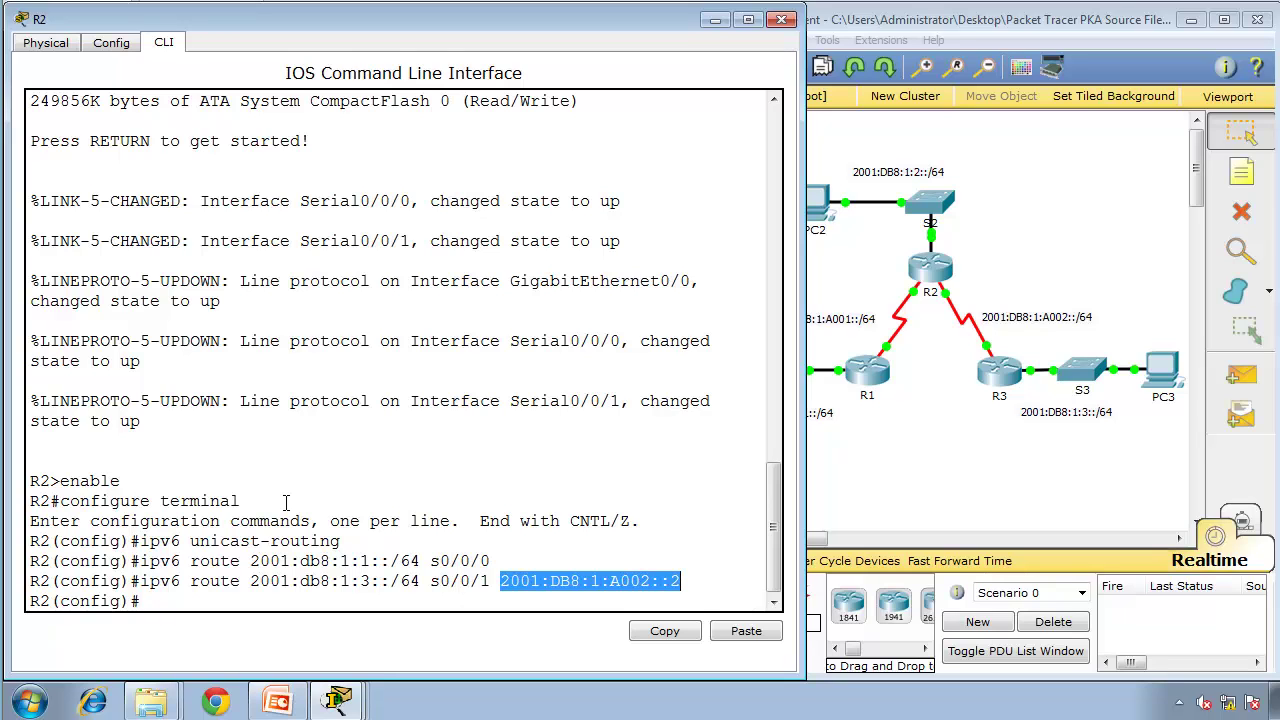
- Read the Step 4 default route requirement in the PT Activity instructions, and bring up R3's console, widened for long commands
click(338, 700)
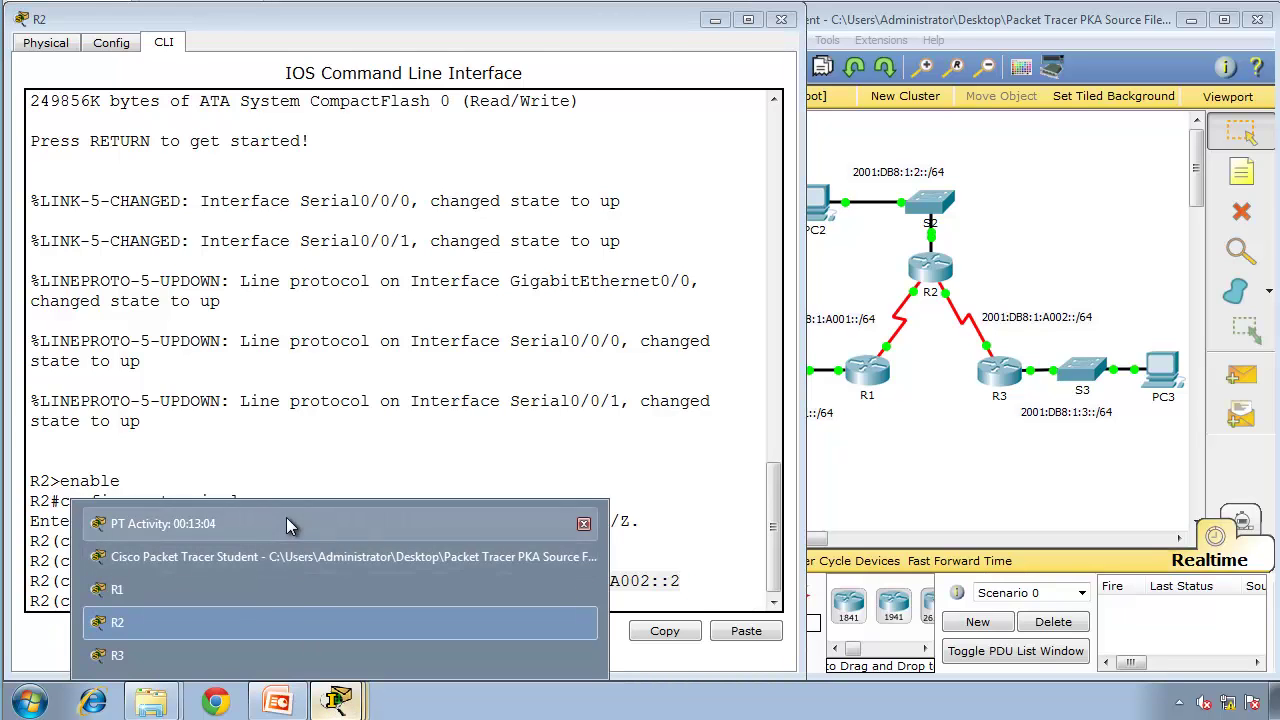
click(286, 523)
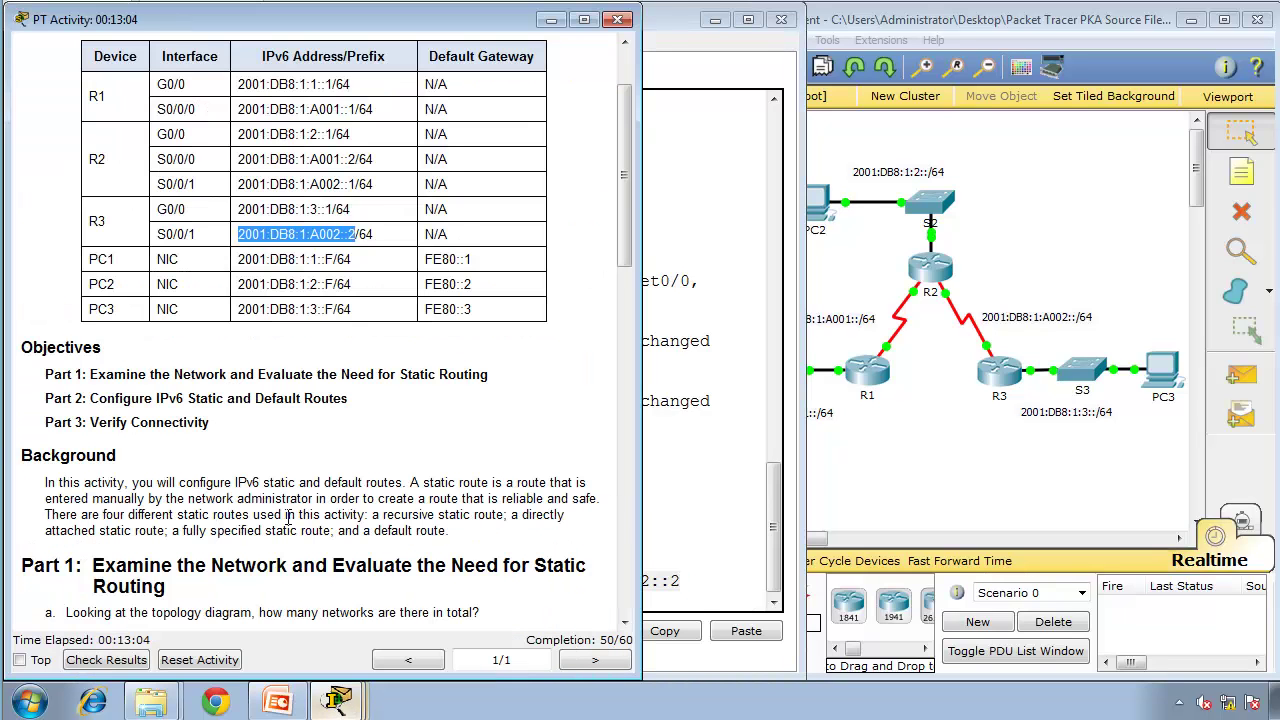
click(625, 512)
scroll(625, 476, down, 1)
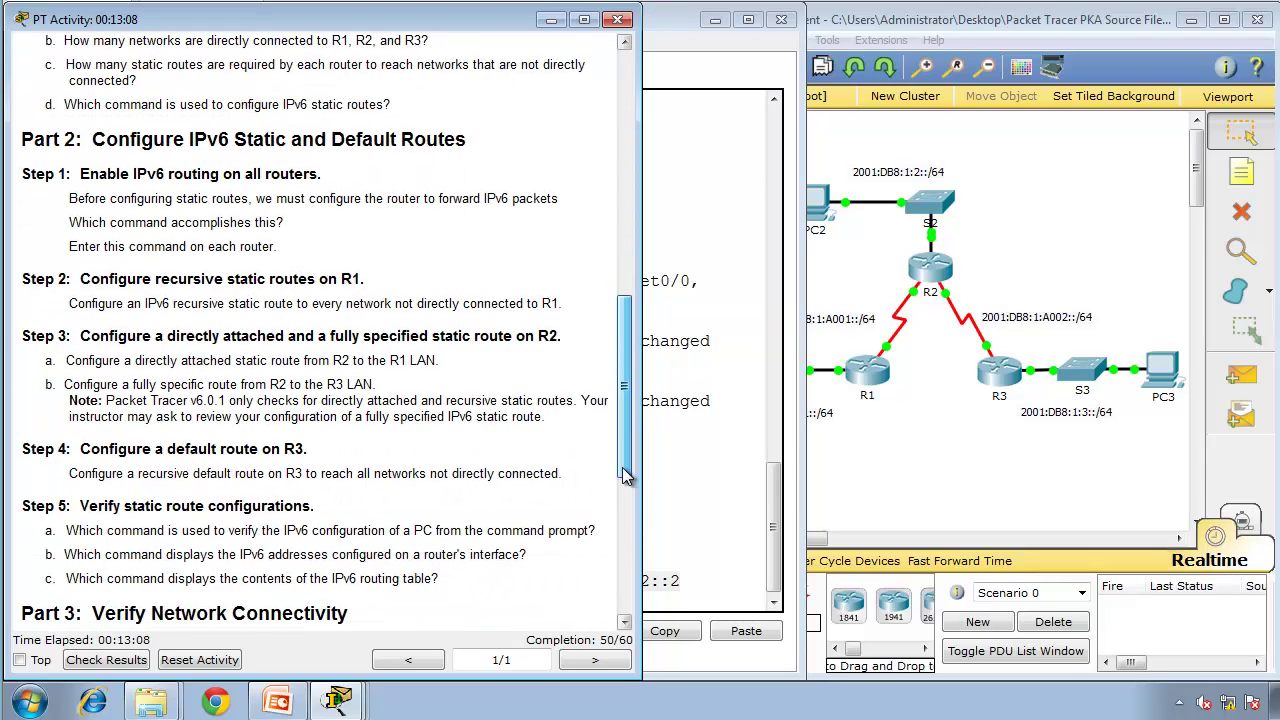
scroll(625, 476, down, 3)
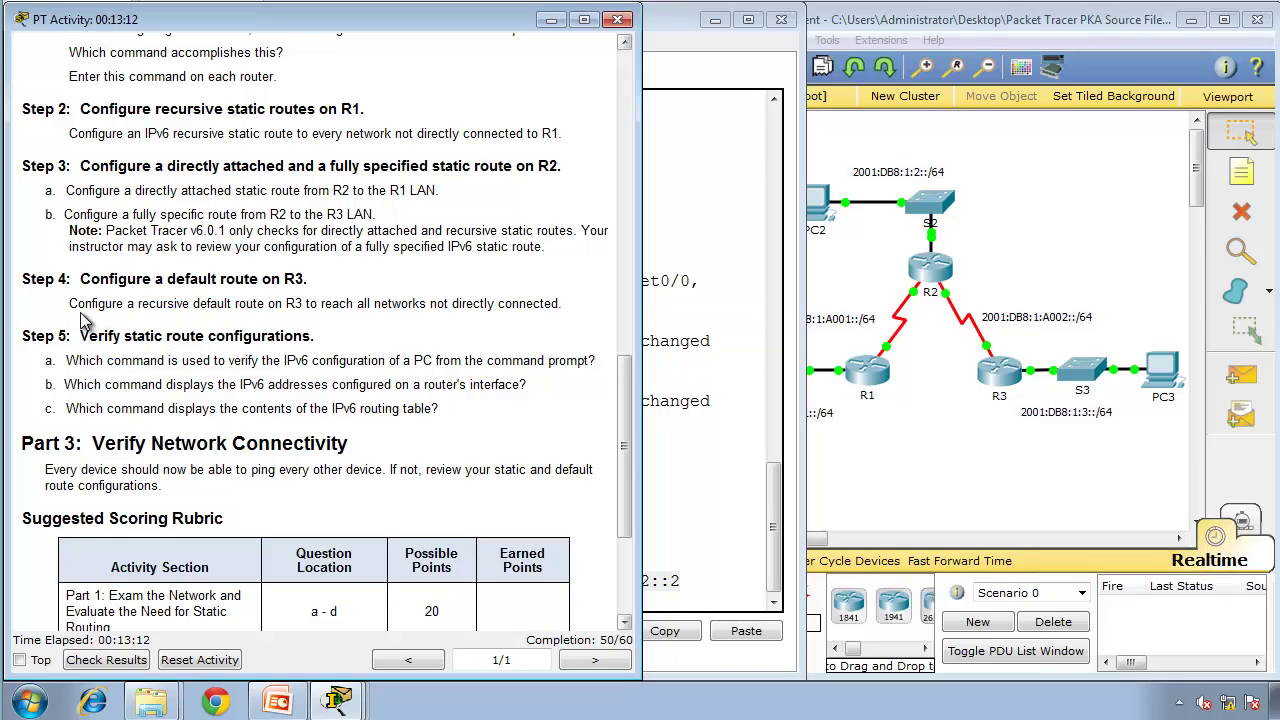
drag(77, 303, 563, 302)
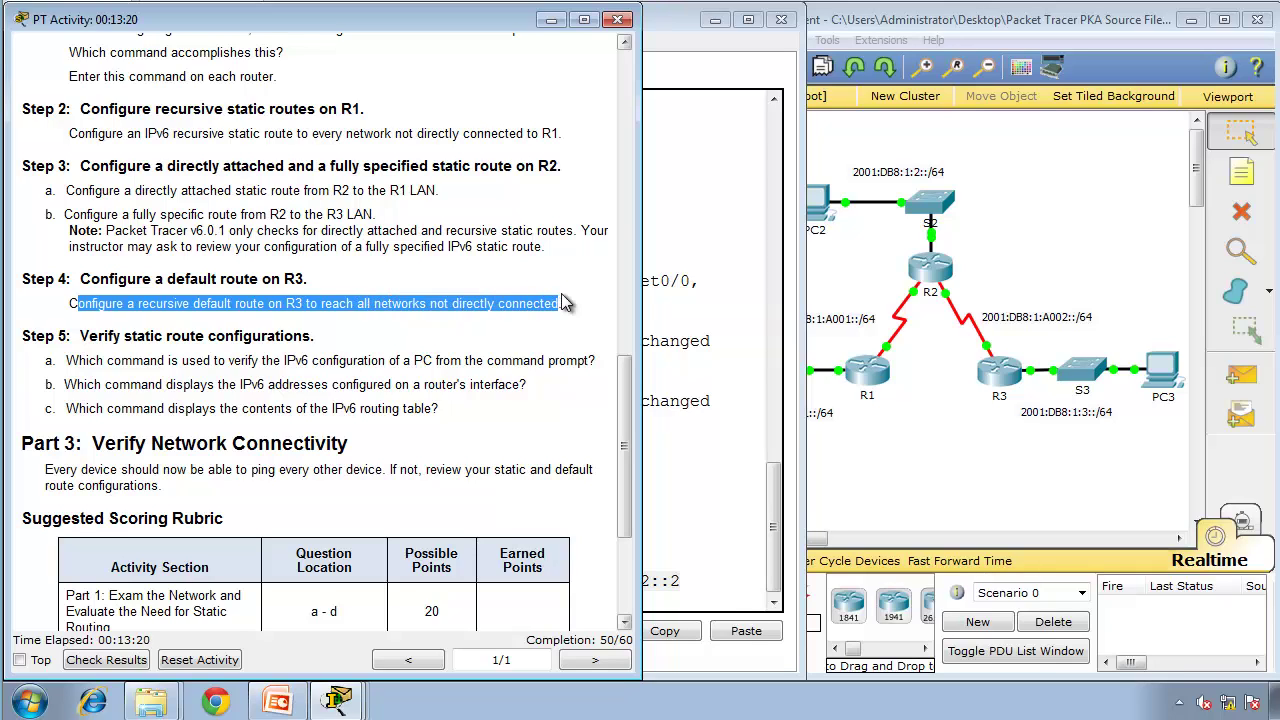
click(338, 700)
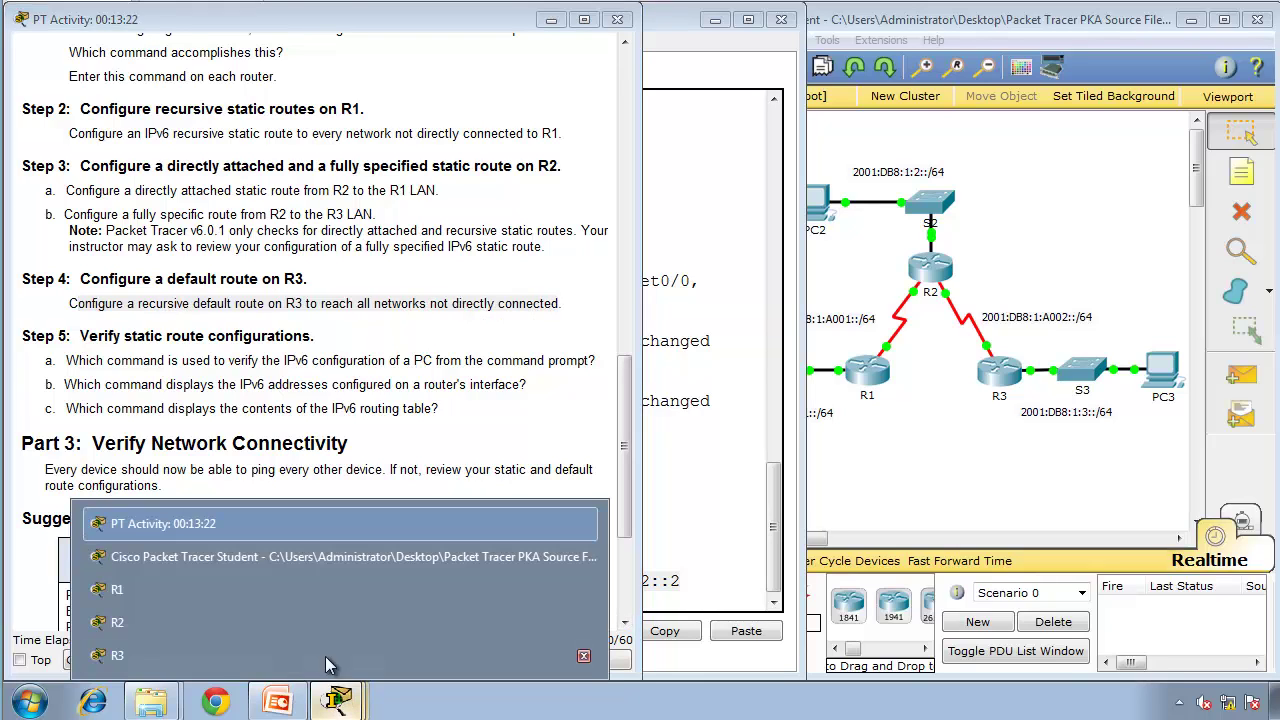
click(305, 653)
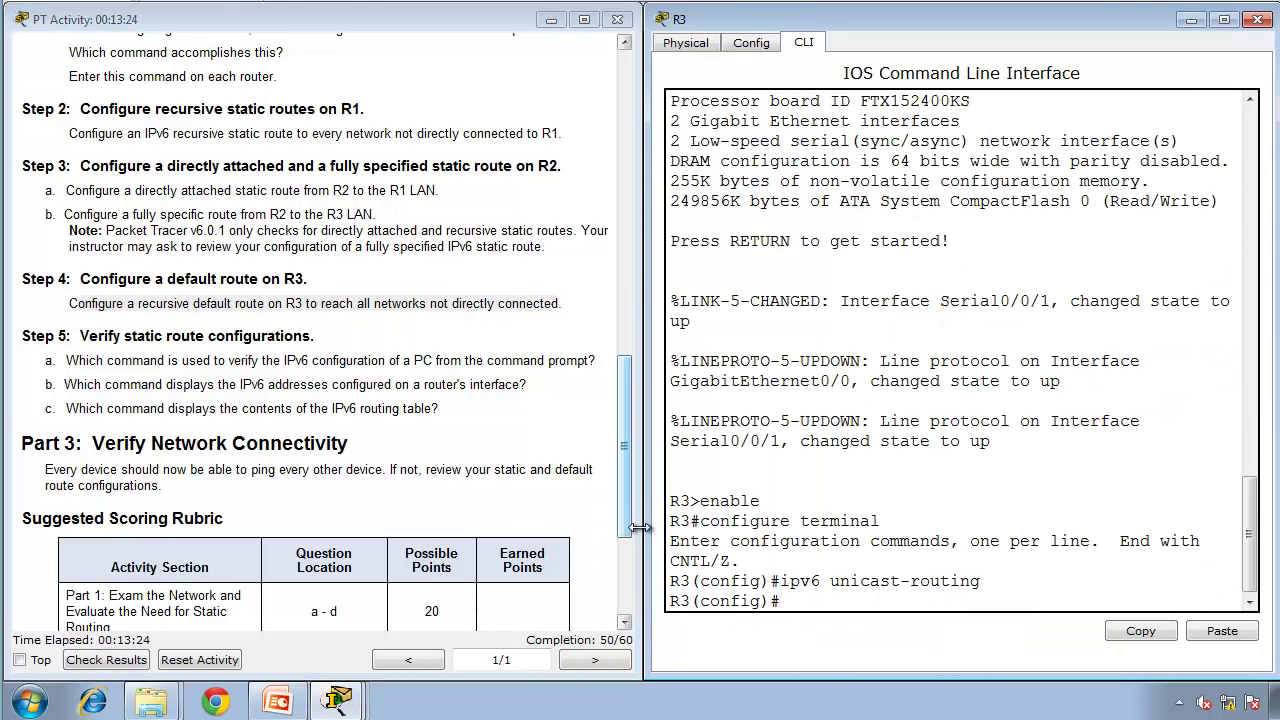
drag(639, 528, 399, 531)
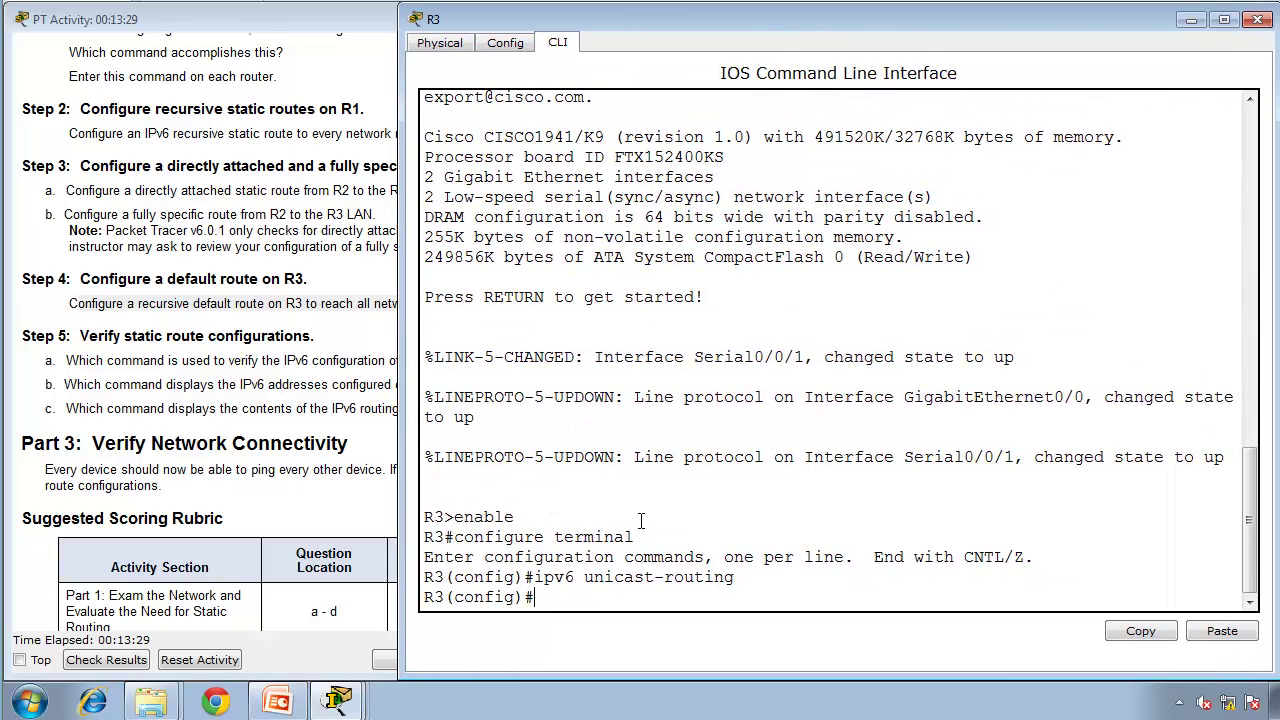
- Begin an IPv6 default route to ::/0 on R3 and copy R2's S0/0/1 address 2001:DB8:1:A002::1 from the addressing table
text(ipv6 route ::)
text(/0 2)
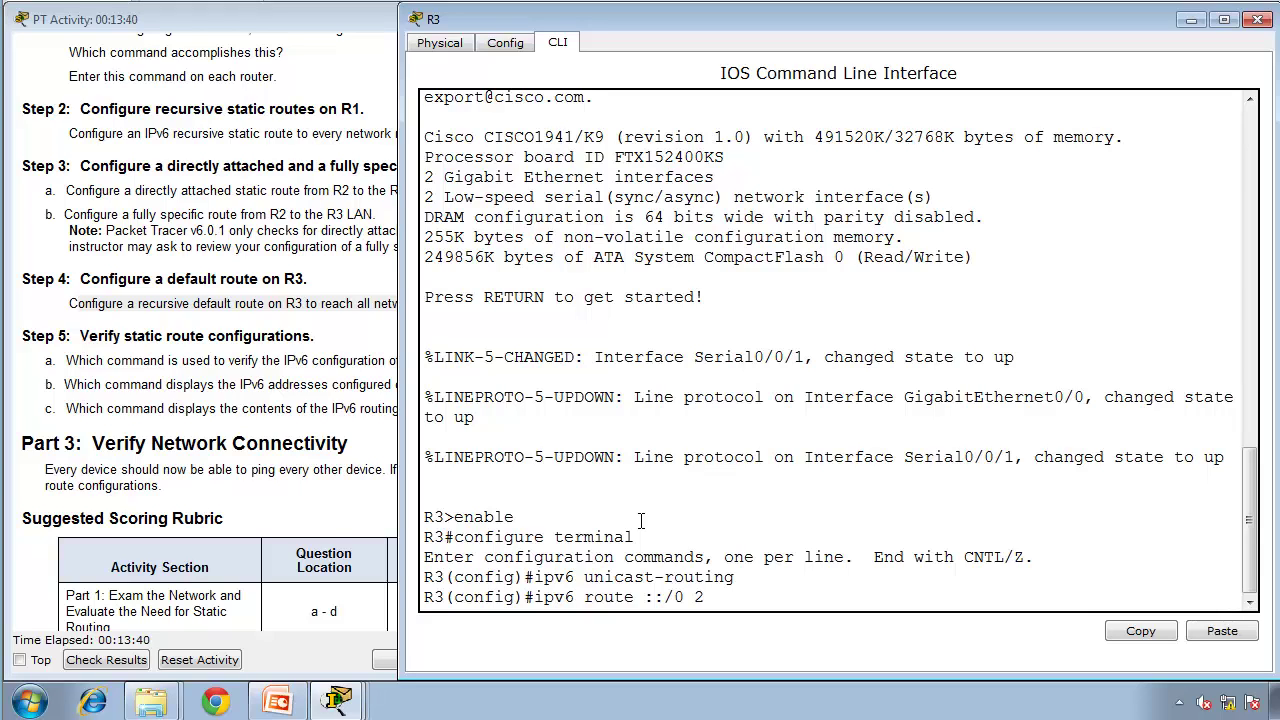
text(001:db8:)
click(345, 405)
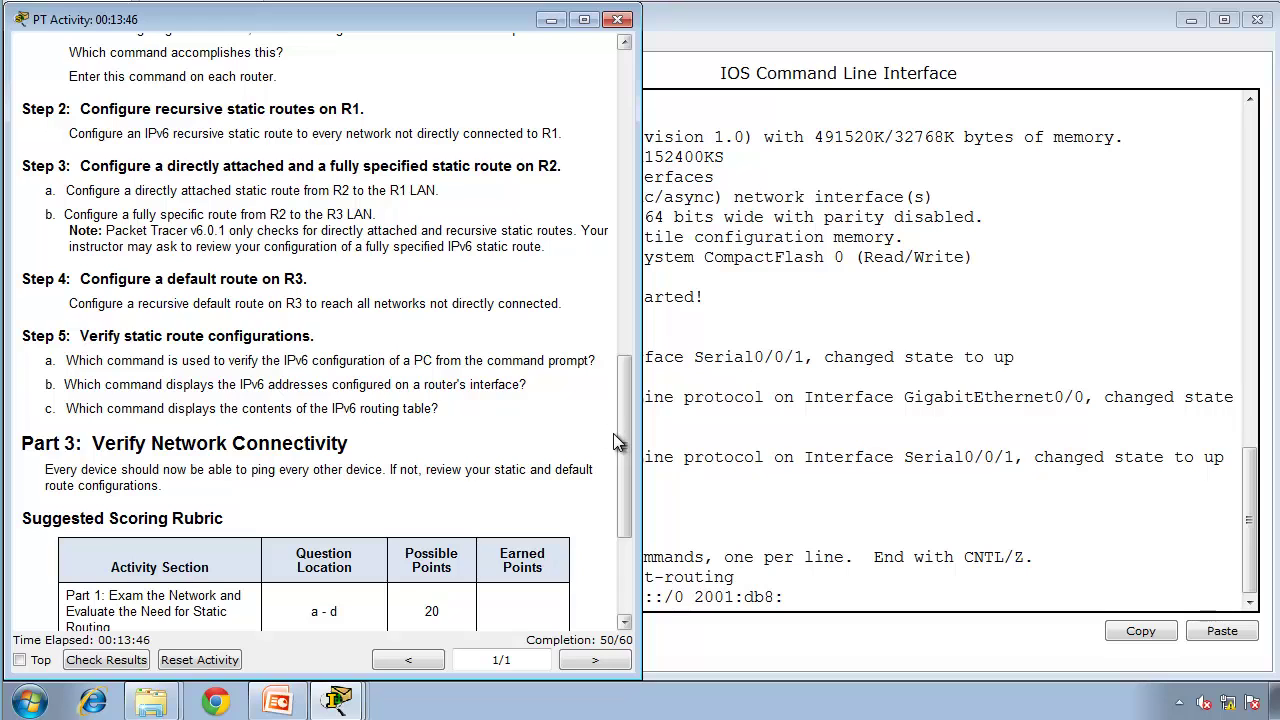
drag(627, 426, 648, 128)
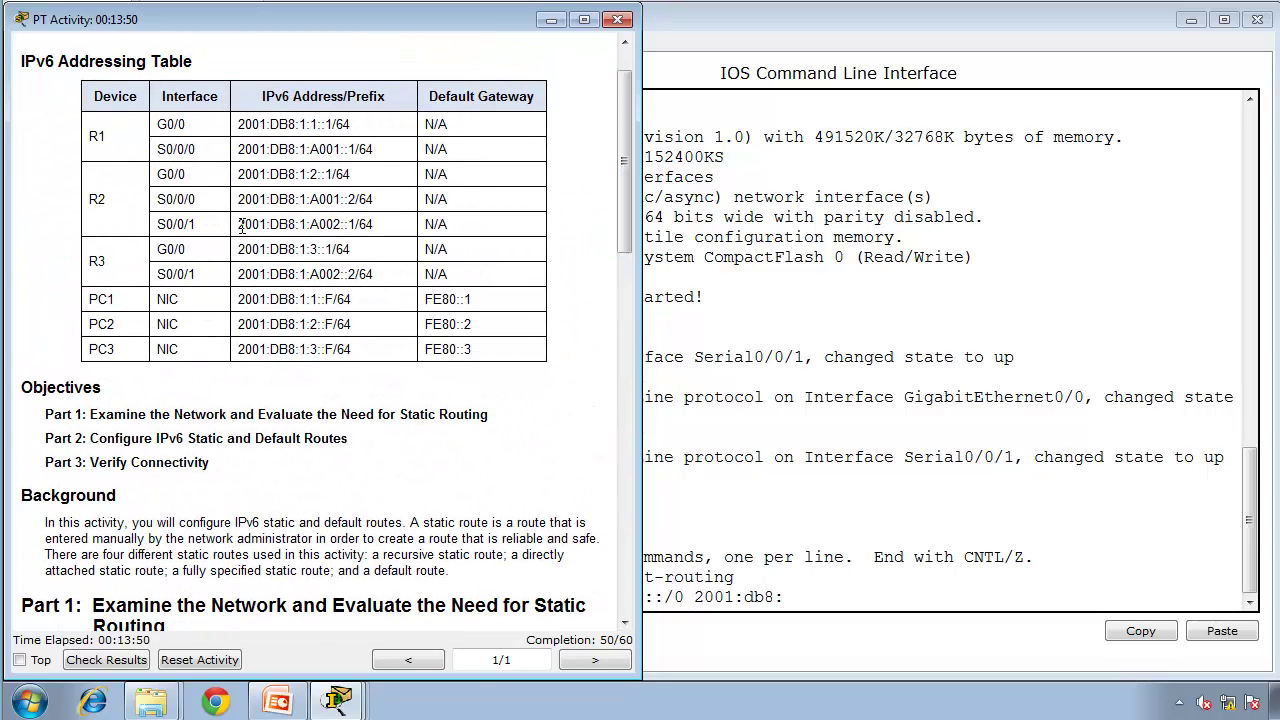
drag(357, 224, 240, 226)
key(ctrl+c)
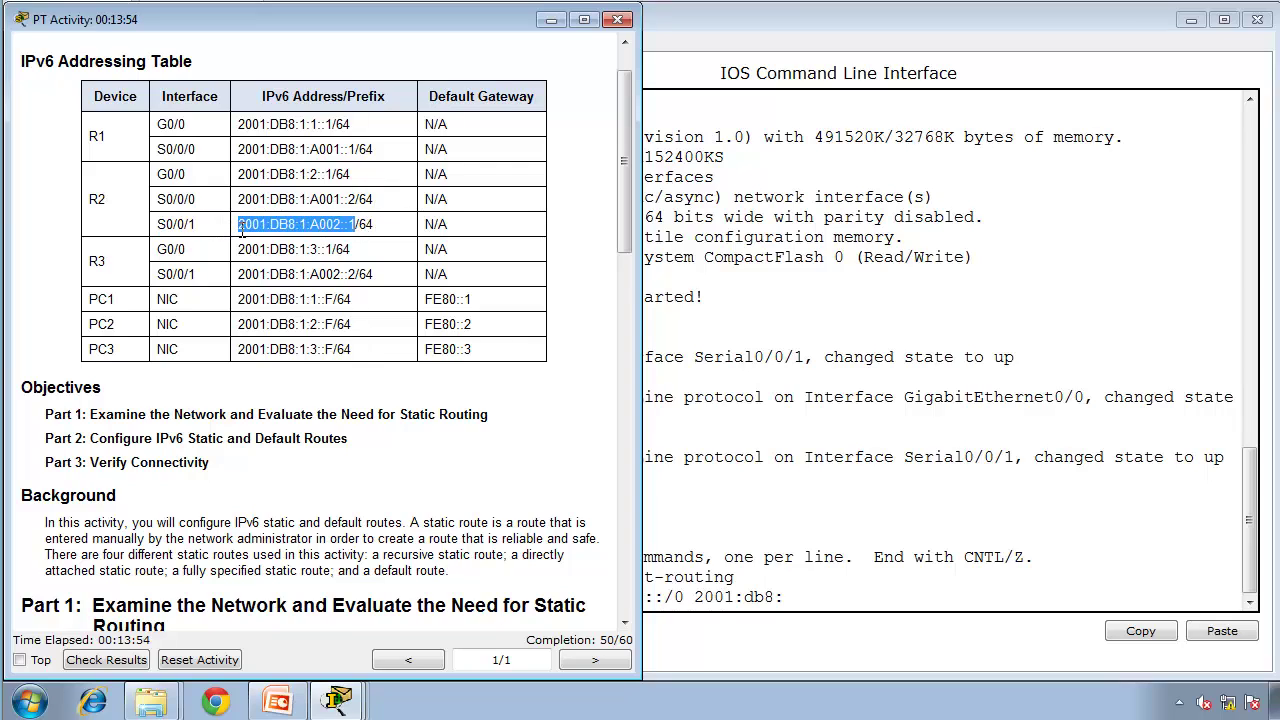
- Replace the partial next hop in R3's default route command with the copied address 2001:DB8:1:A002::1
click(980, 444)
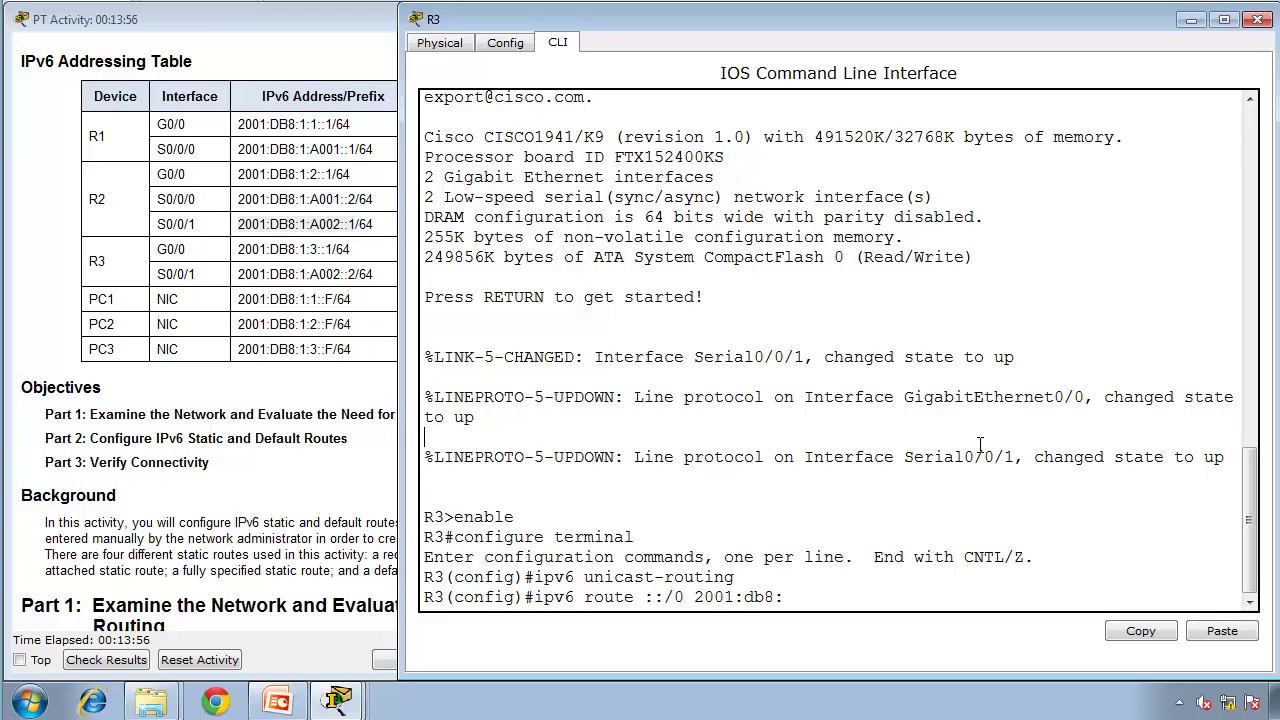
key(BackSpace)
key(BackSpace)
key(BackSpace)
key(BackSpace)
key(BackSpace)
key(BackSpace)
click(1212, 633)
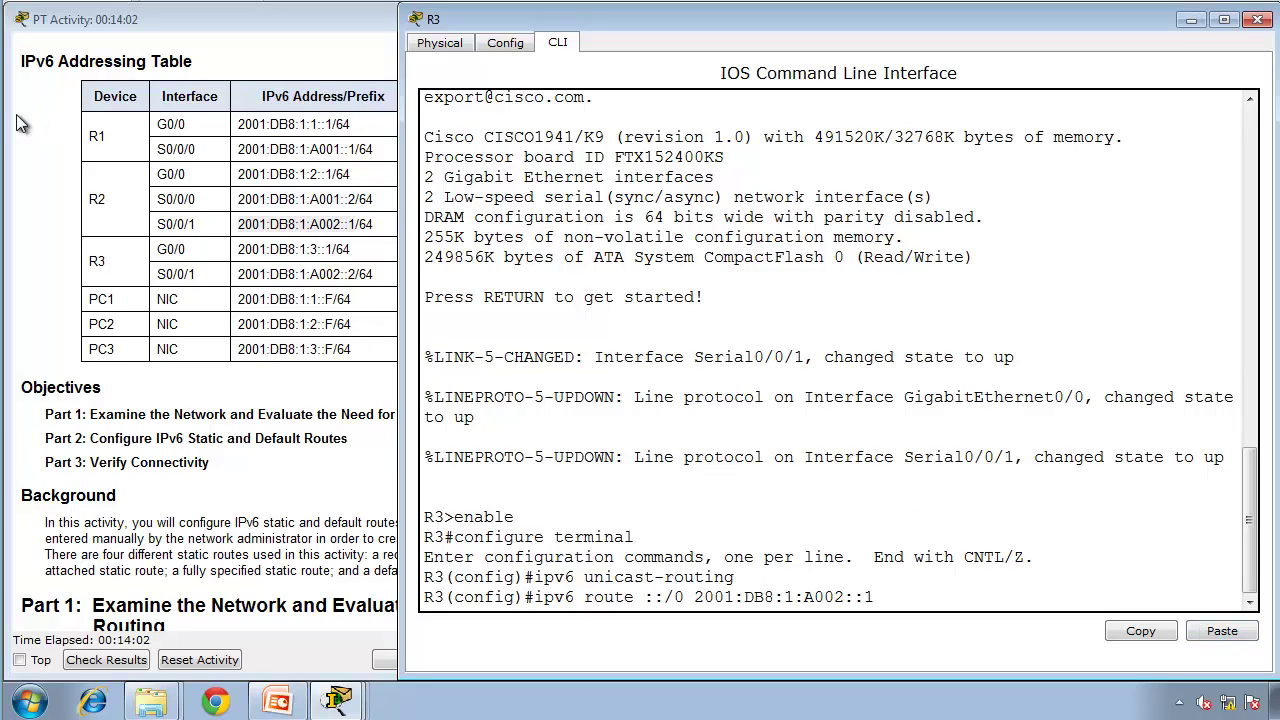
- With the topology beside the addressing table, examine the serial interface addresses of R1, R2 and R3 on both WAN links
click(143, 190)
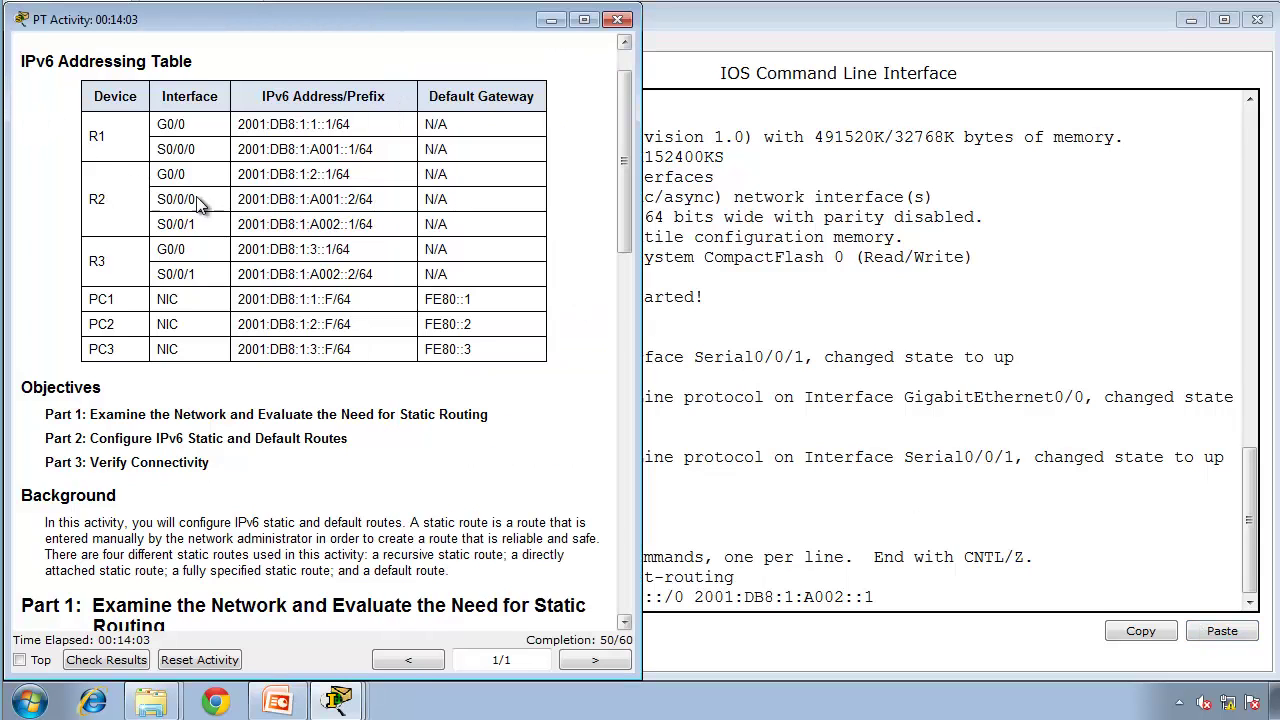
click(337, 700)
click(337, 557)
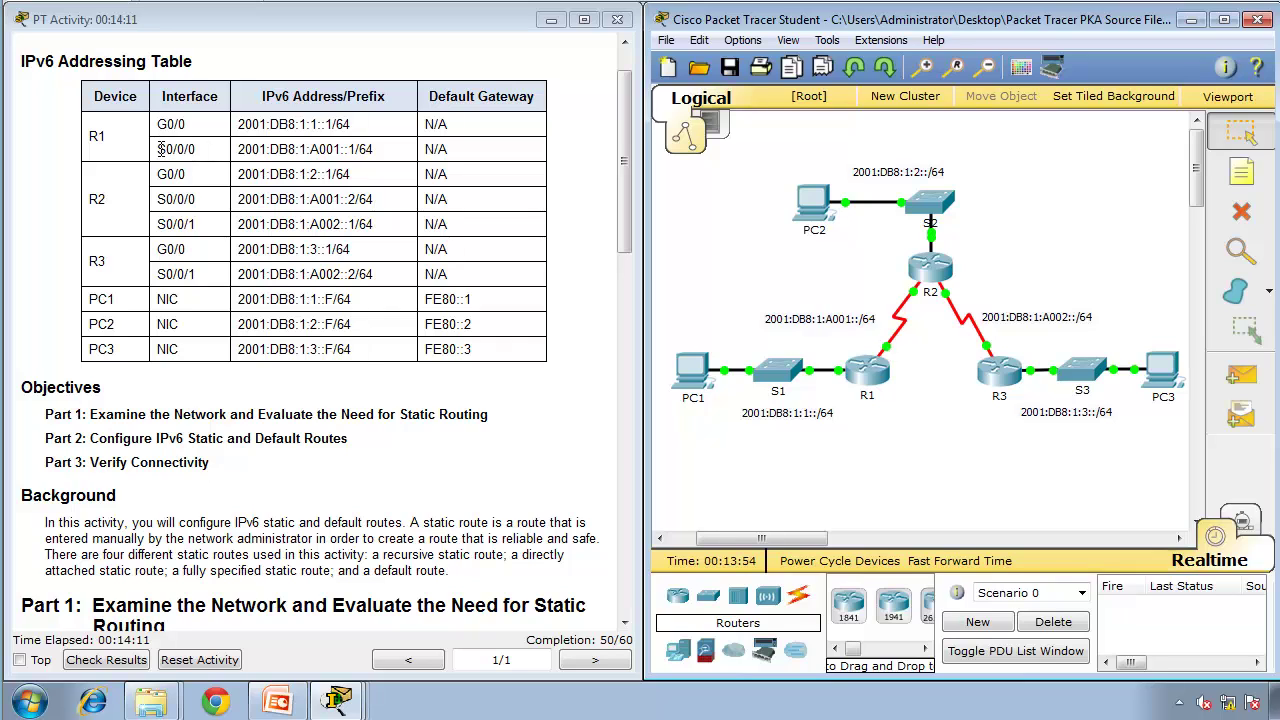
drag(160, 149, 399, 152)
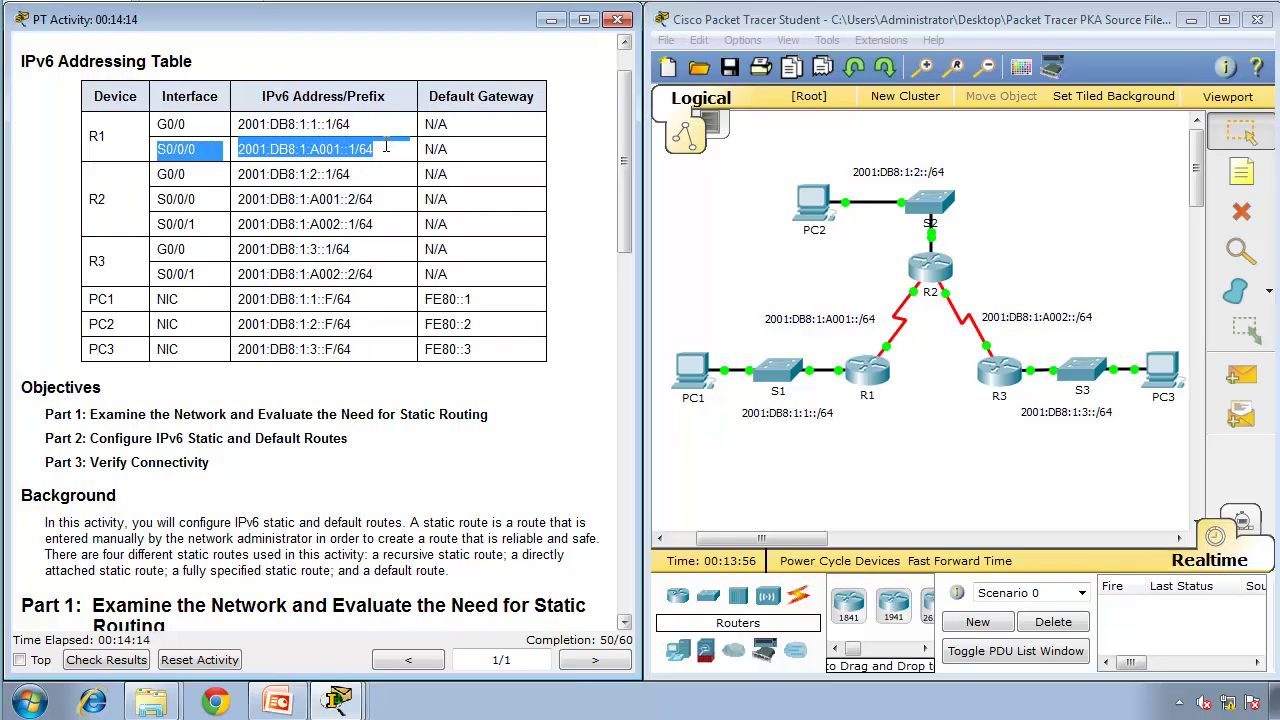
click(161, 205)
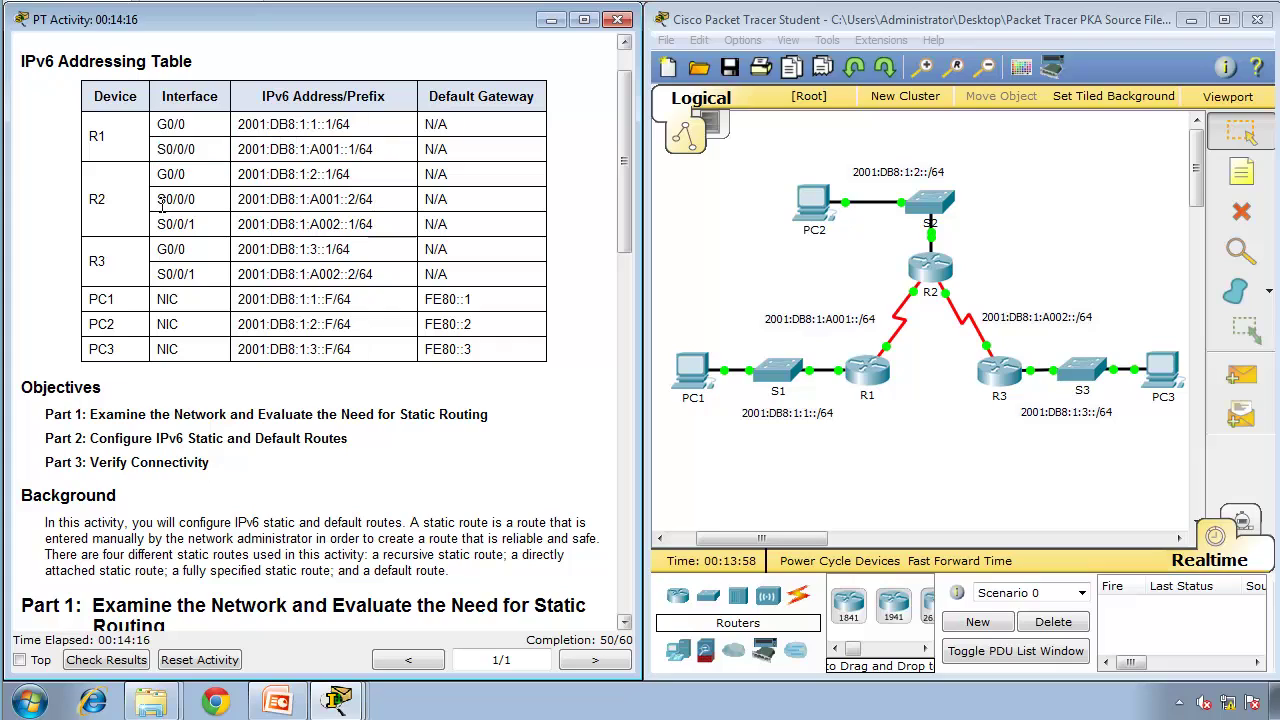
drag(161, 205, 381, 207)
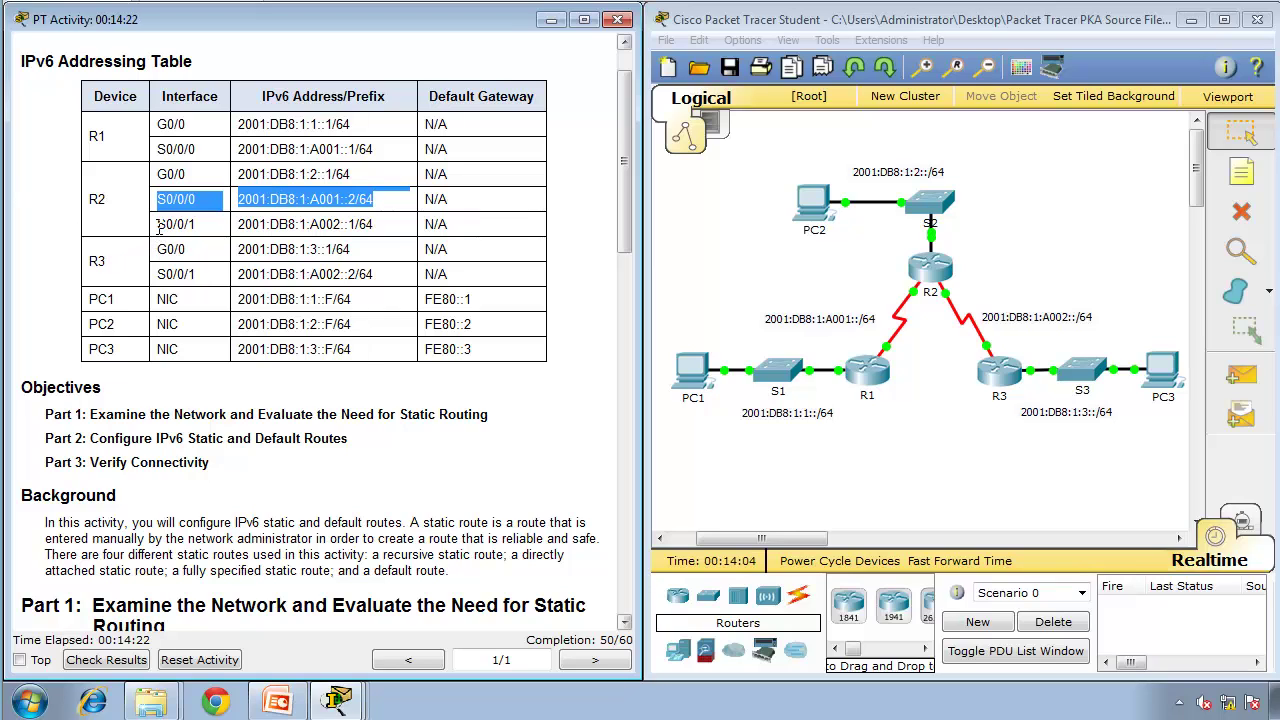
click(226, 237)
drag(226, 237, 376, 228)
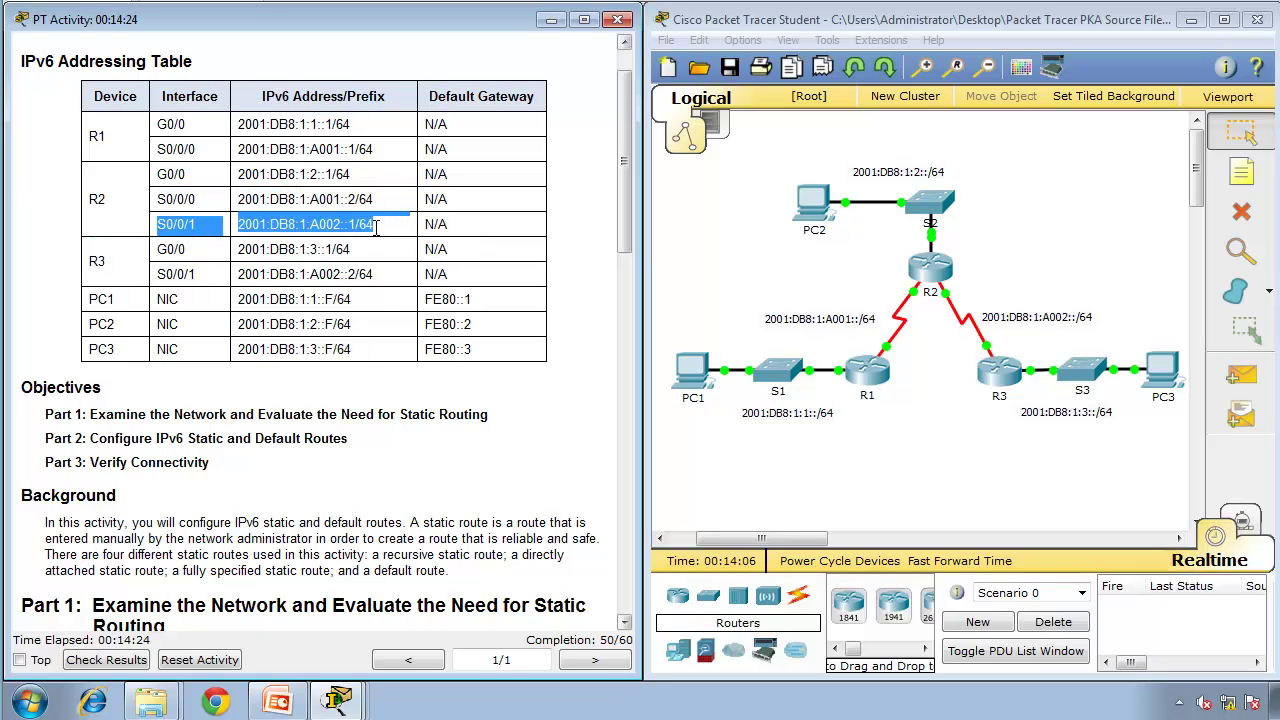
drag(158, 273, 376, 268)
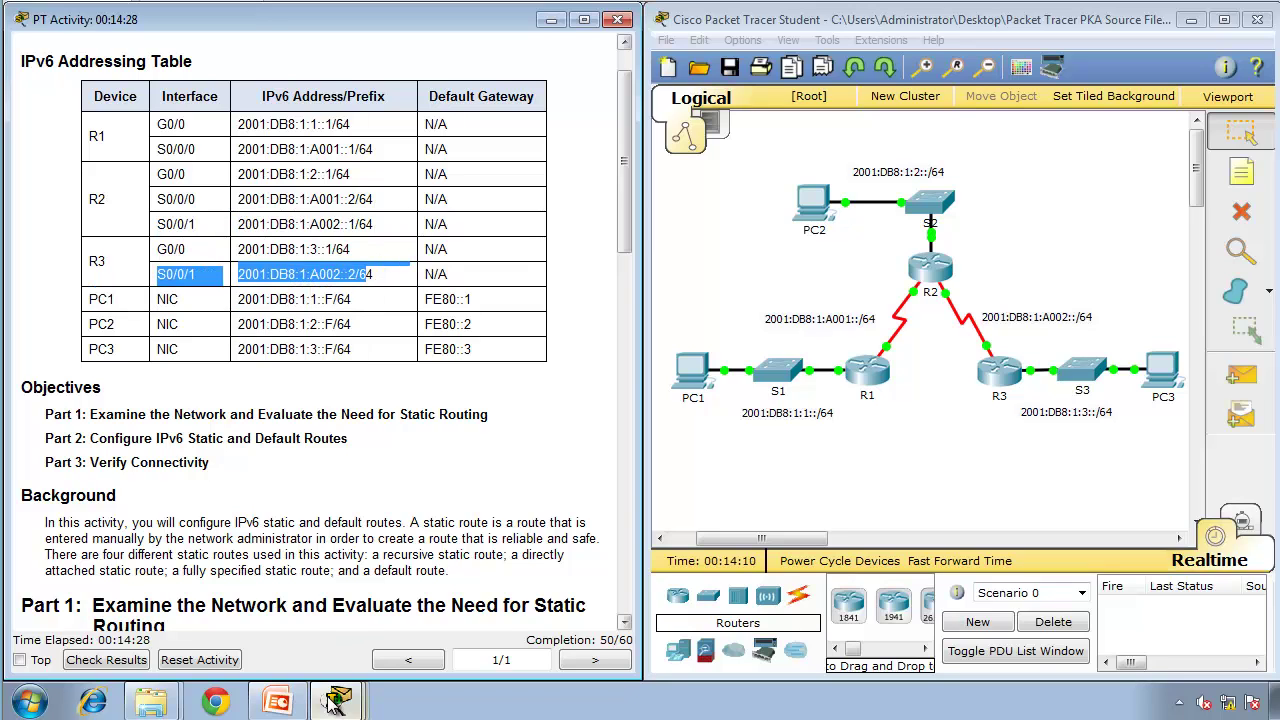
- Check the next hop in R3's pending default route against R2's S0/0/1 address in the table, and return to R3's console
click(338, 700)
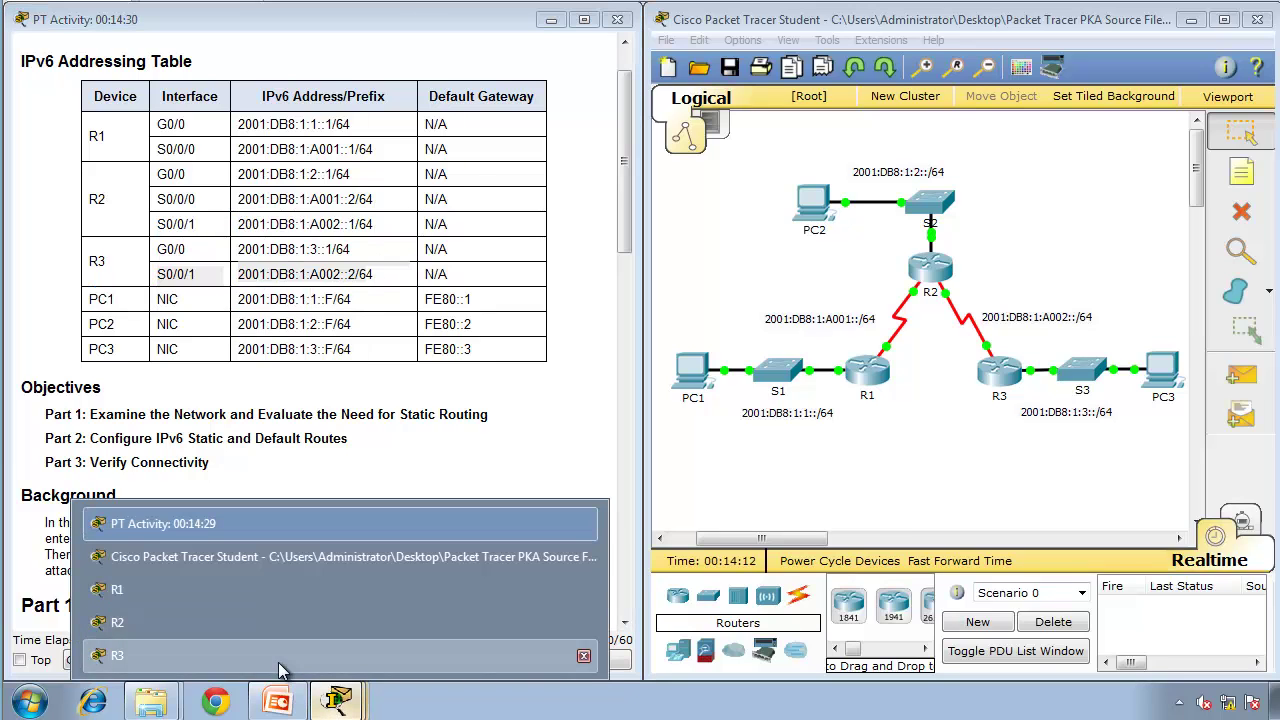
click(279, 660)
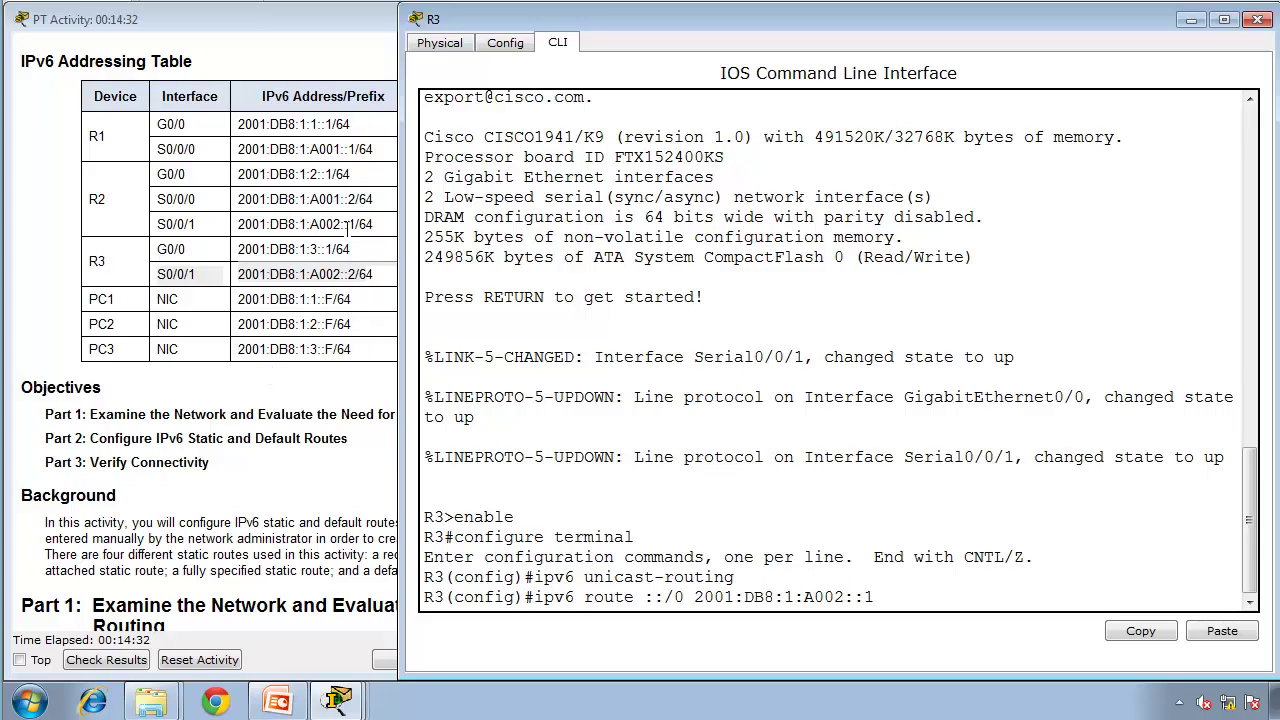
drag(354, 224, 252, 224)
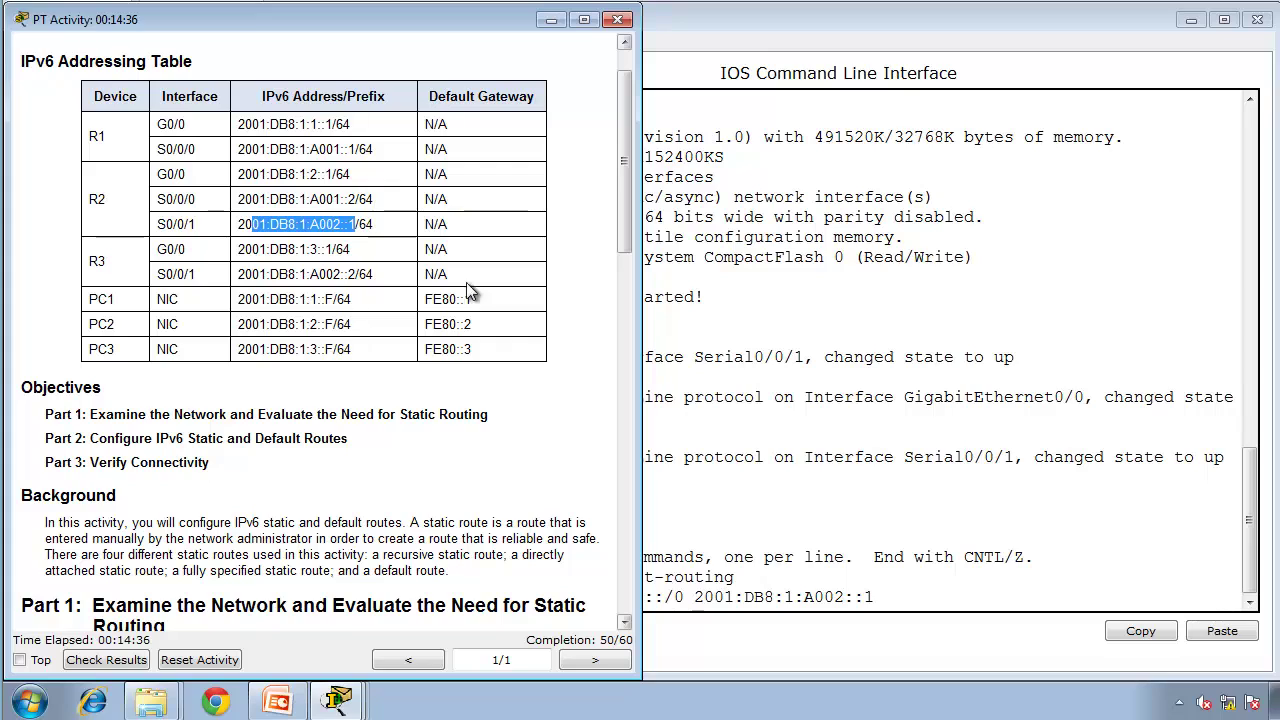
click(1138, 580)
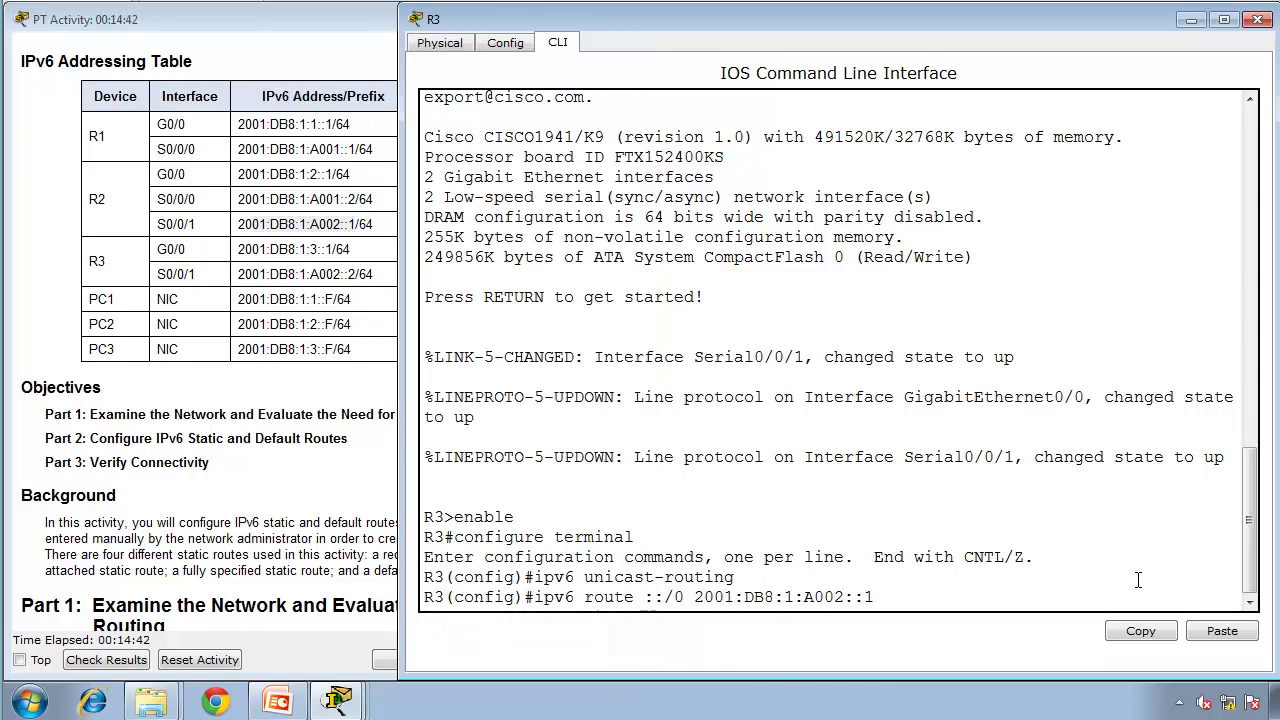
- Apply R3's IPv6 default route to ::/0 via 2001:DB8:1:A002::1 and leave configuration mode
key(Return)
text(e)
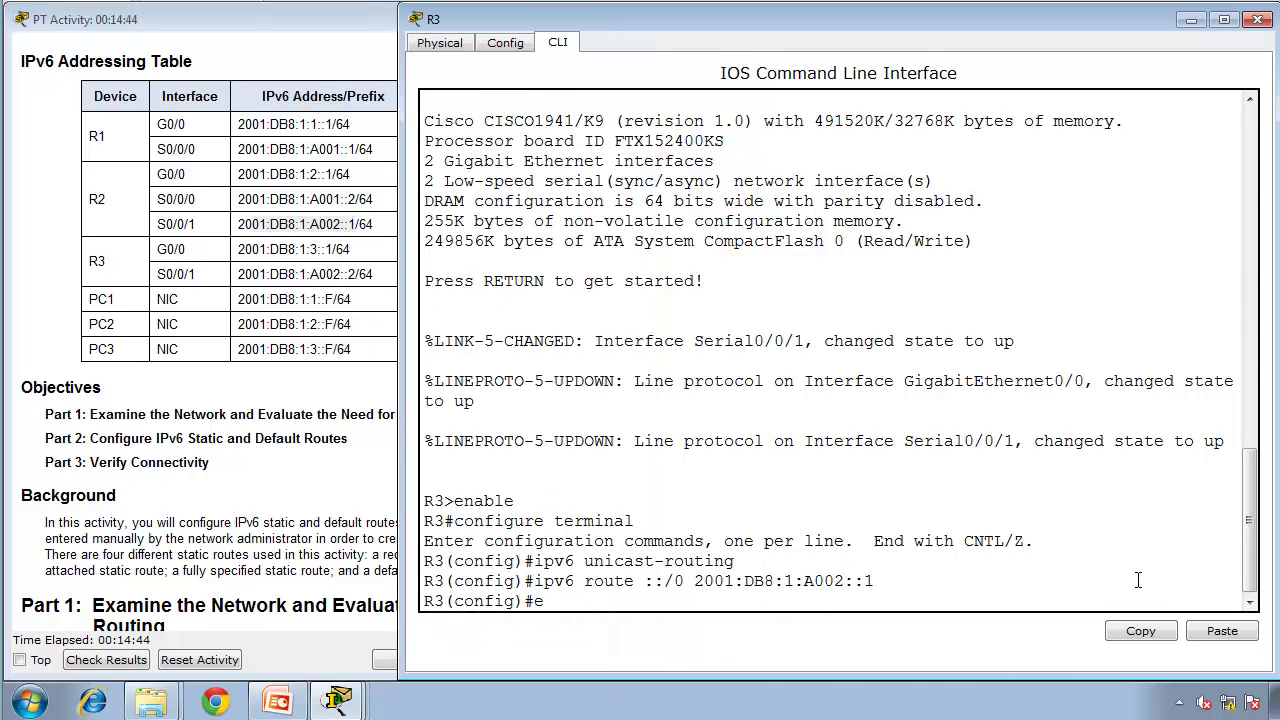
text(nd)
key(Return)
- Show R3's IPv6 routing table and examine the static default route entry and its next hop
text(show i)
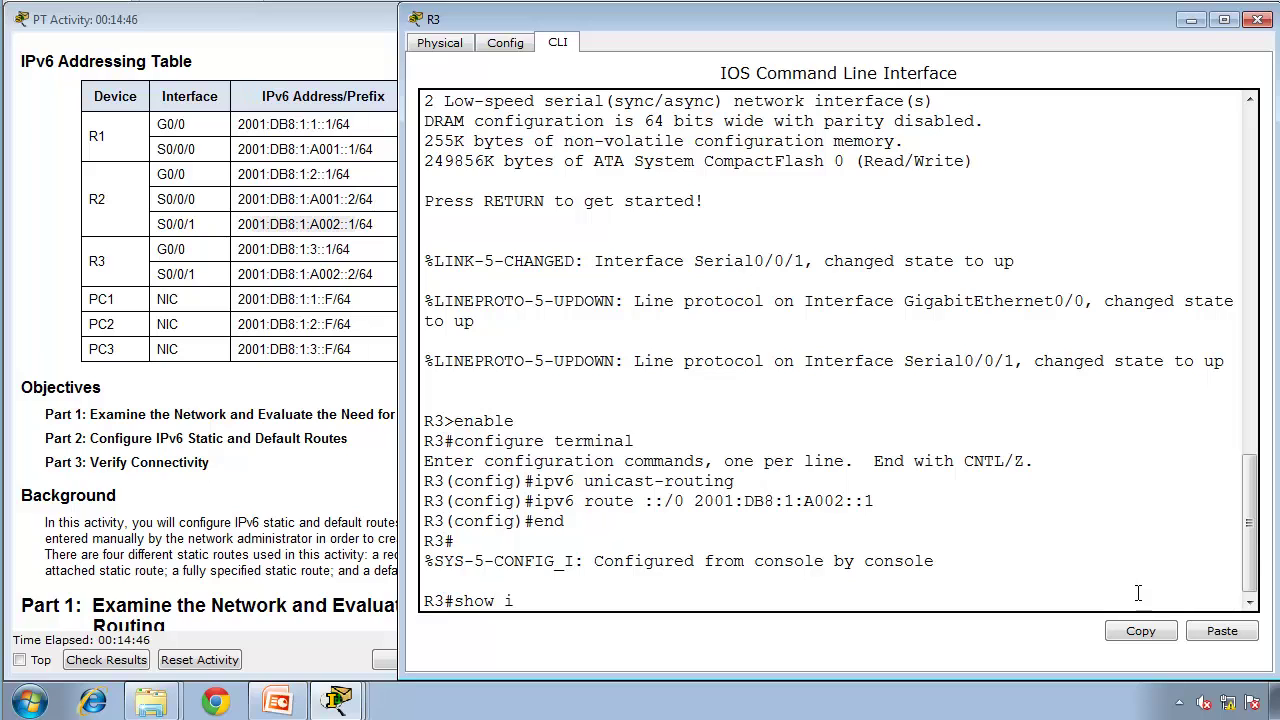
text(pv6 route)
key(Return)
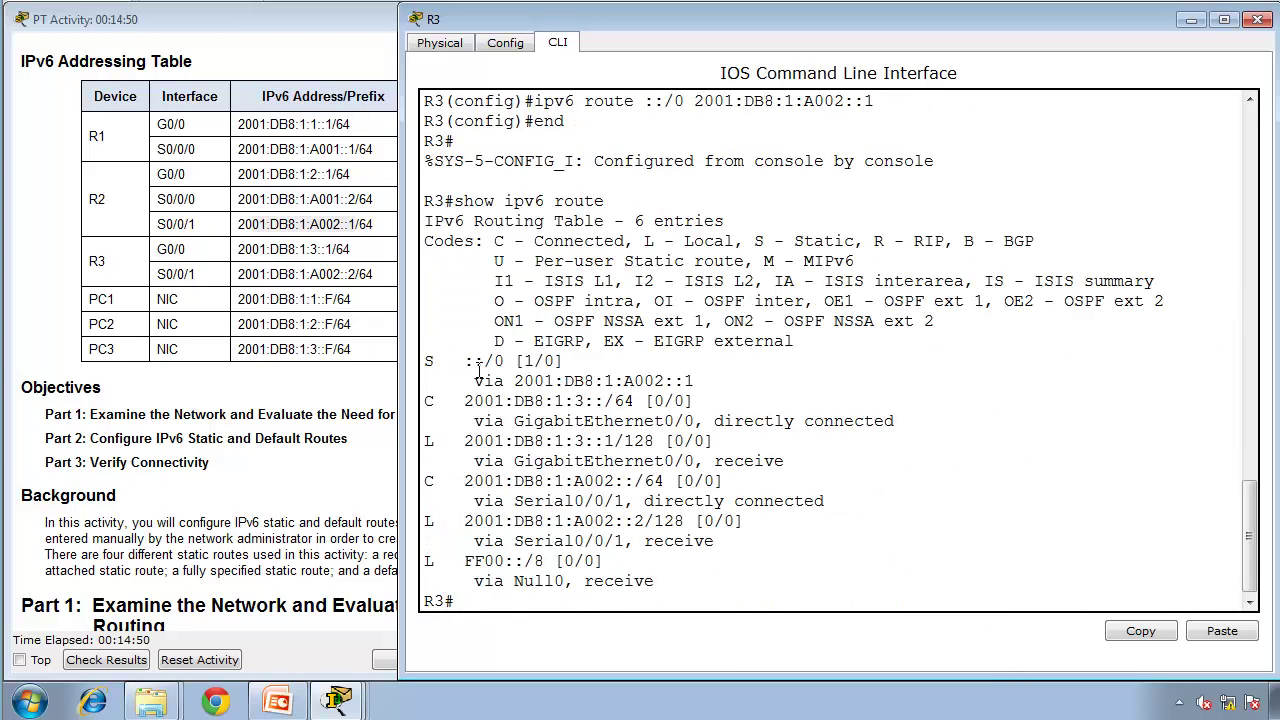
drag(426, 361, 577, 361)
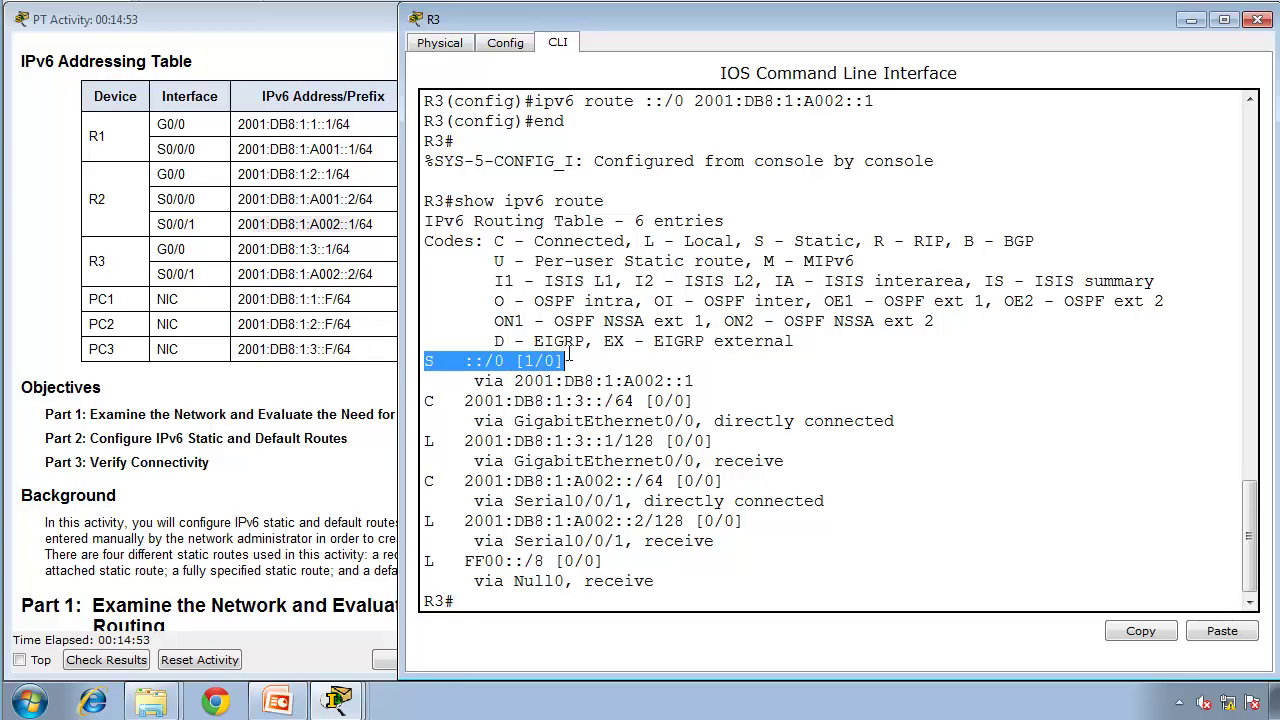
drag(524, 381, 697, 375)
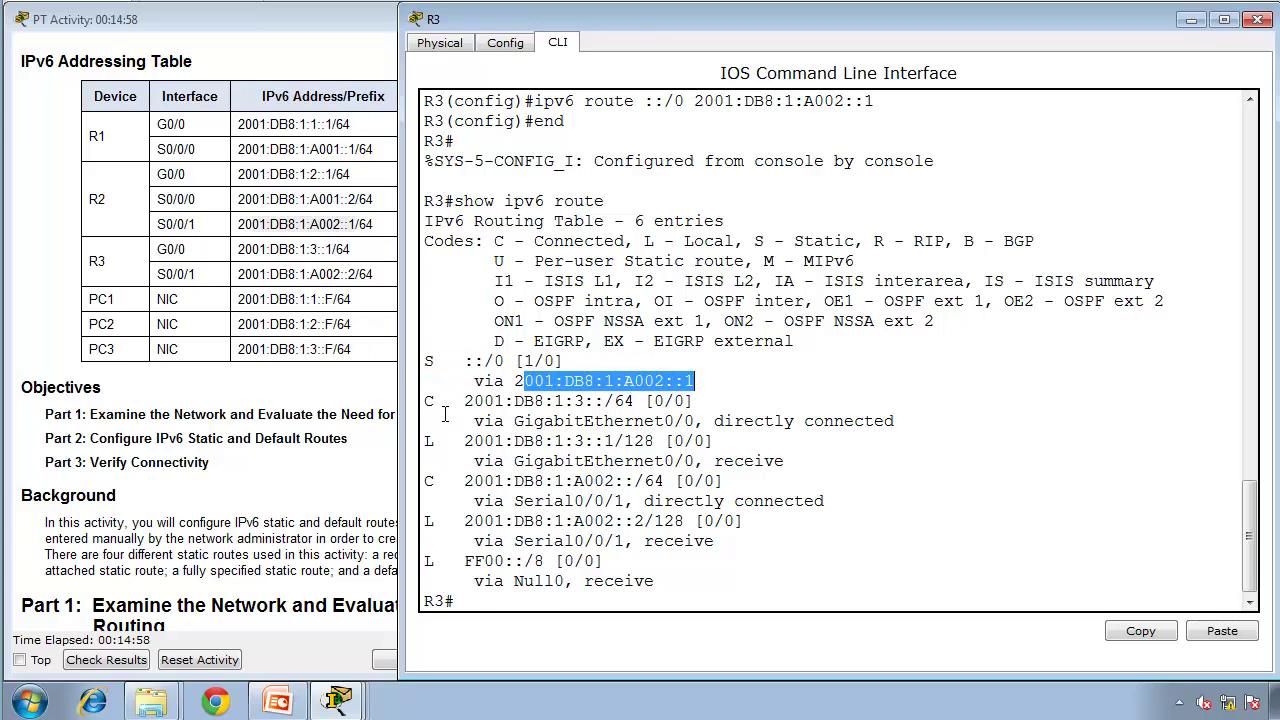
- Check the activity results, review the assessment items for R1, R2 and R3, and close the results
click(366, 424)
click(626, 517)
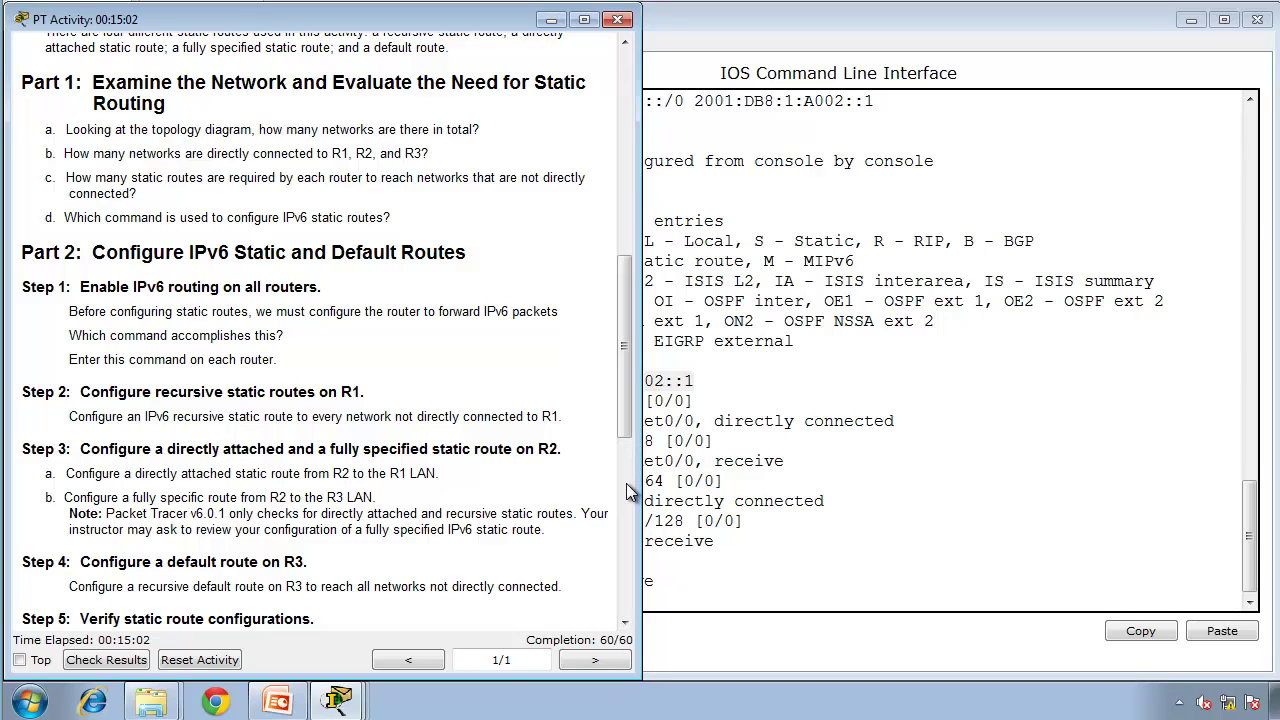
click(106, 660)
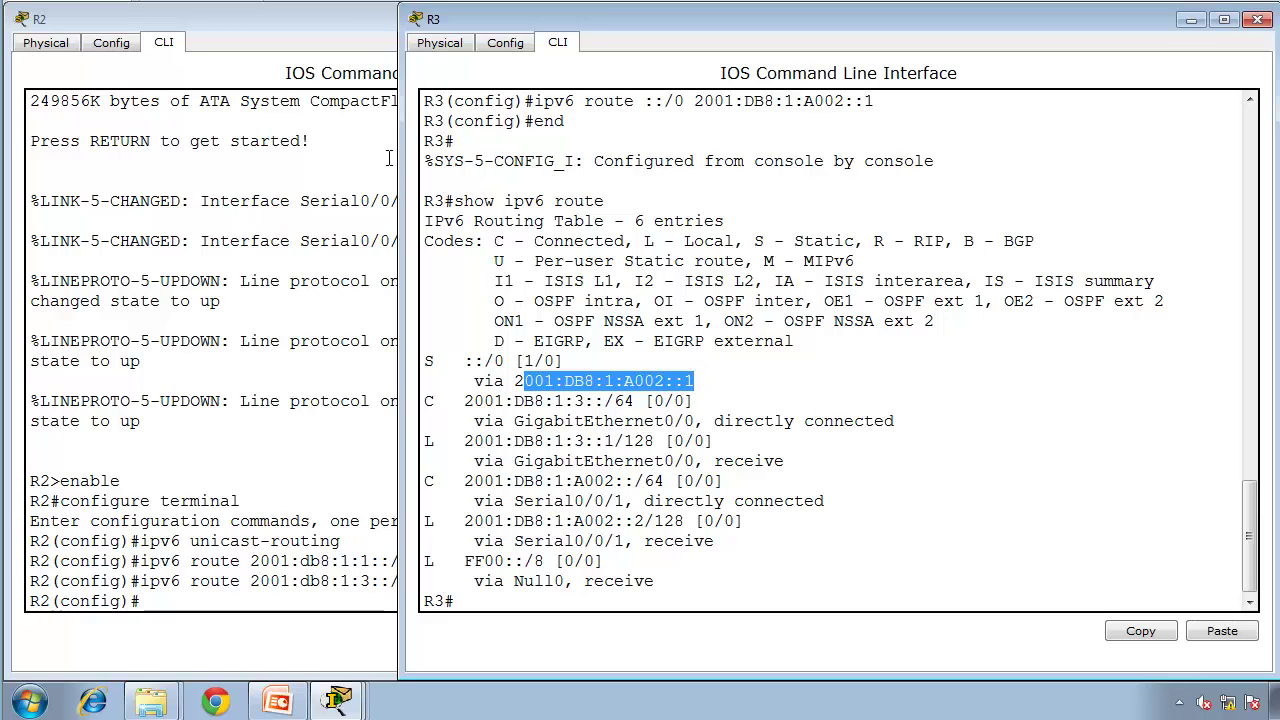
click(338, 700)
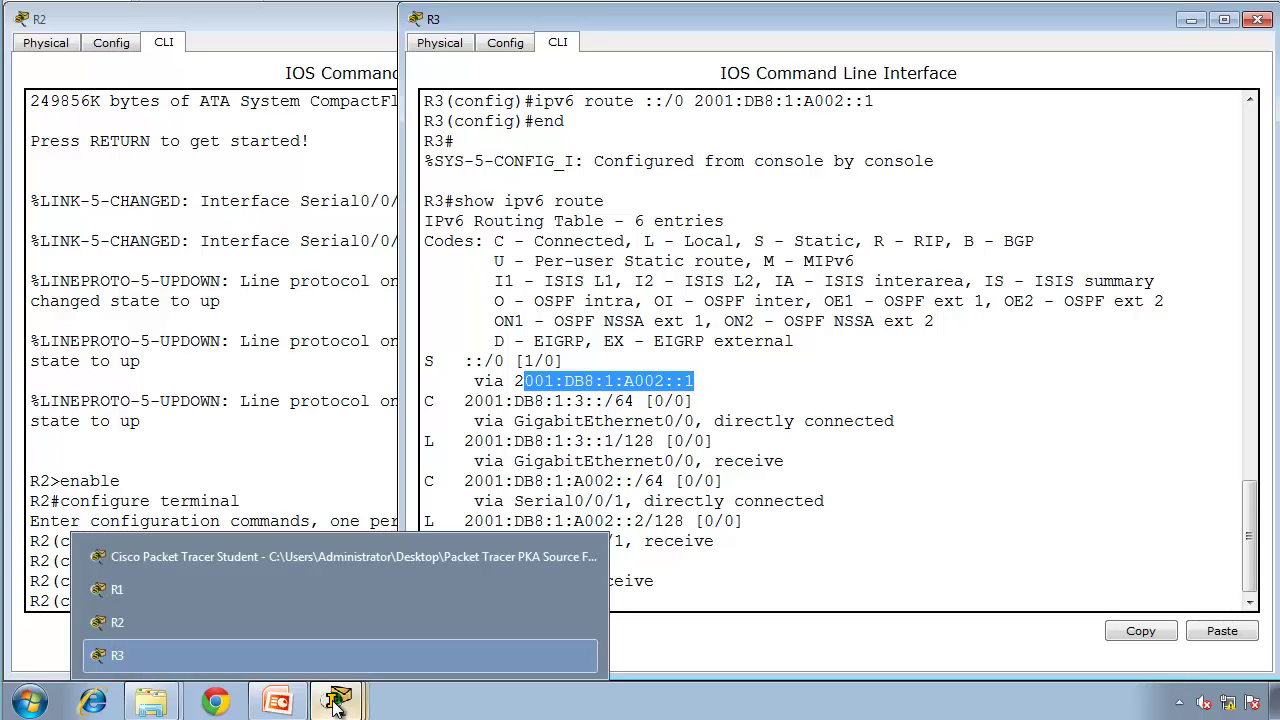
click(318, 563)
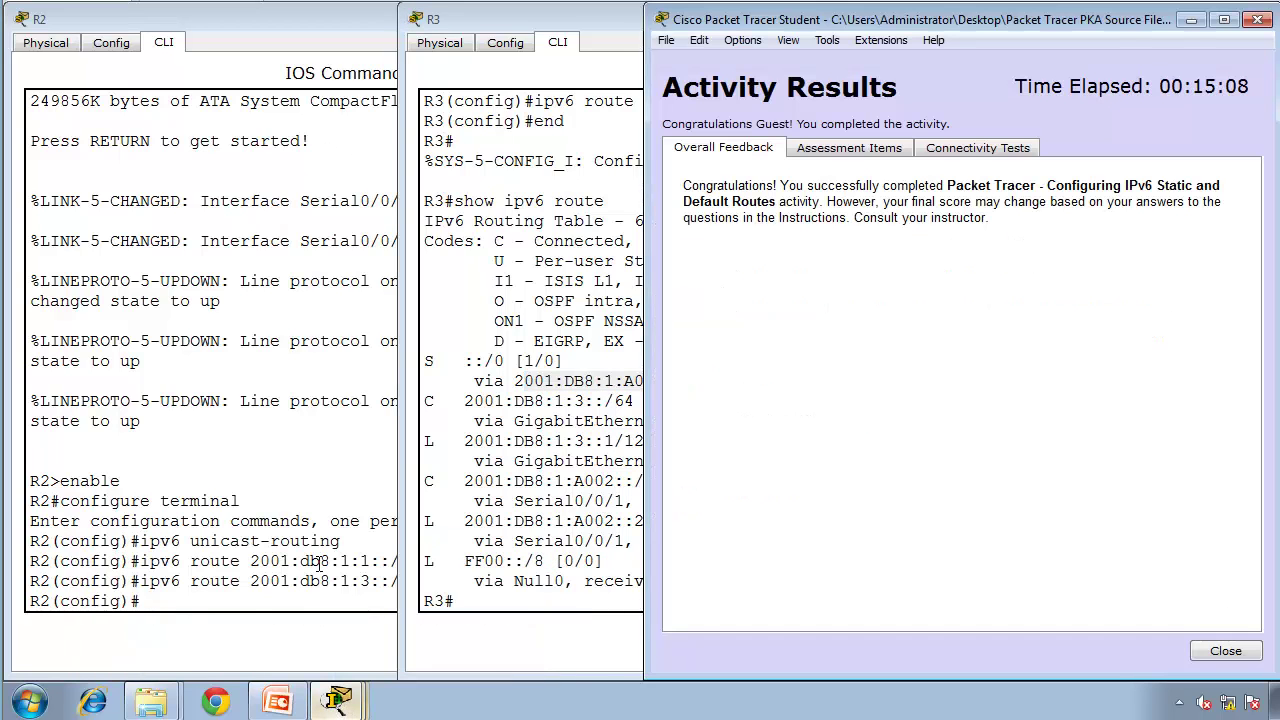
click(813, 147)
drag(645, 306, 343, 342)
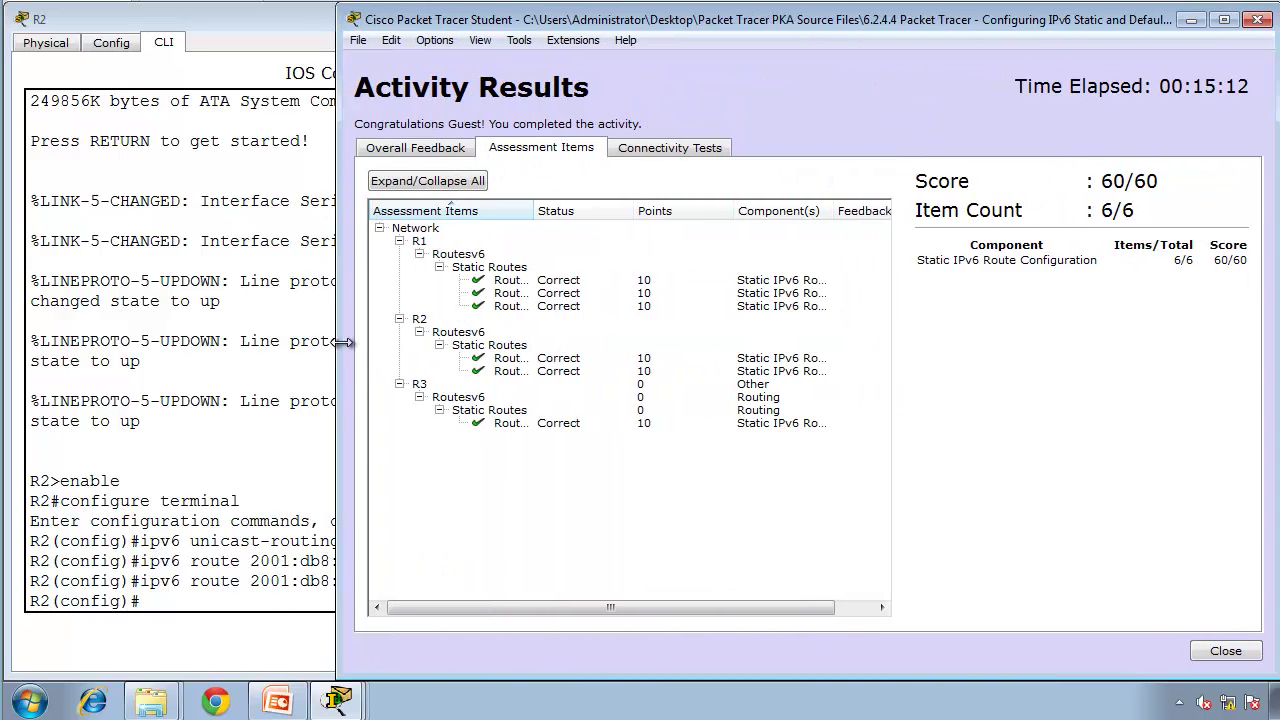
click(1226, 651)
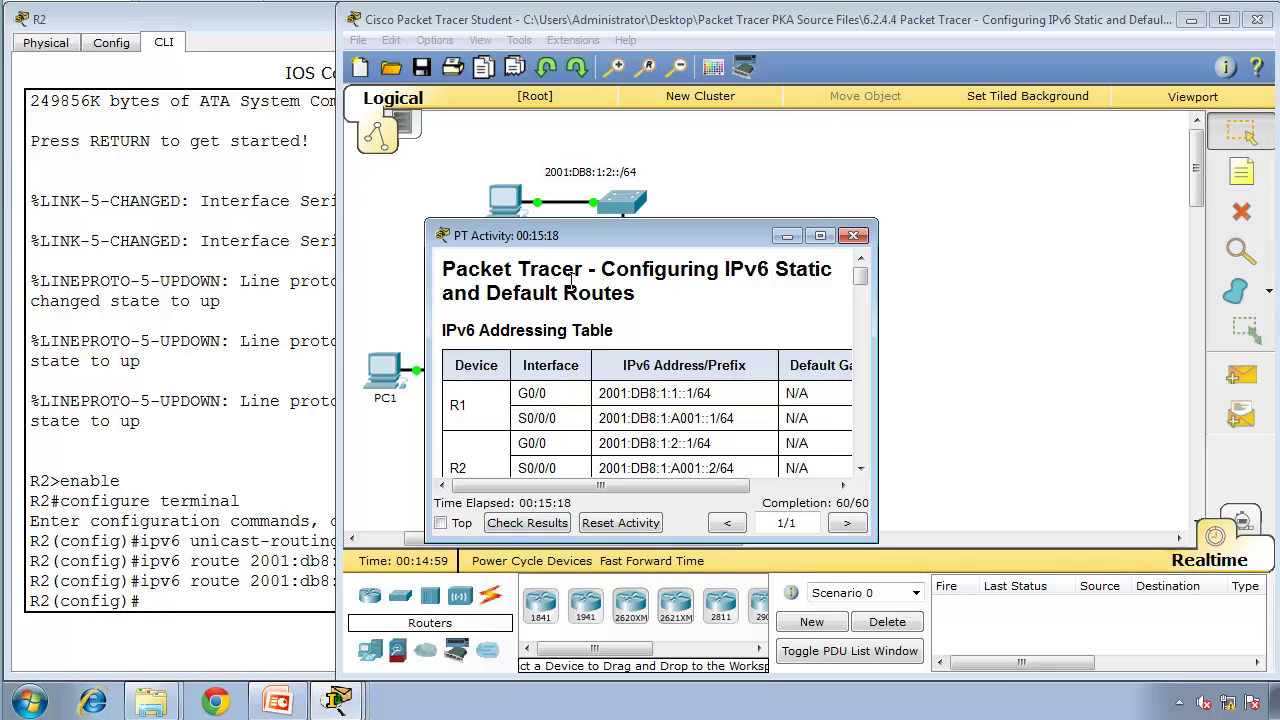
- Move the instructions clear of the topology and read Step 5's question about verifying a PC's IPv6 configuration
drag(600, 240, 1, 404)
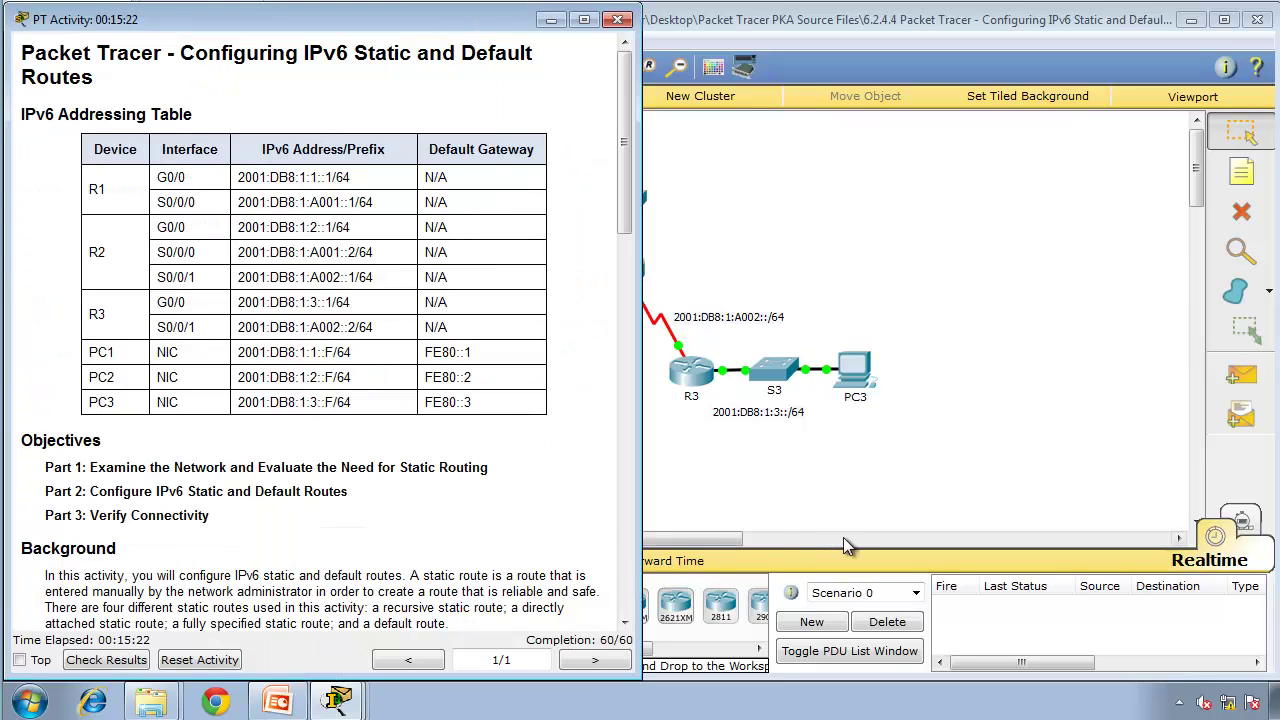
click(620, 560)
click(620, 560)
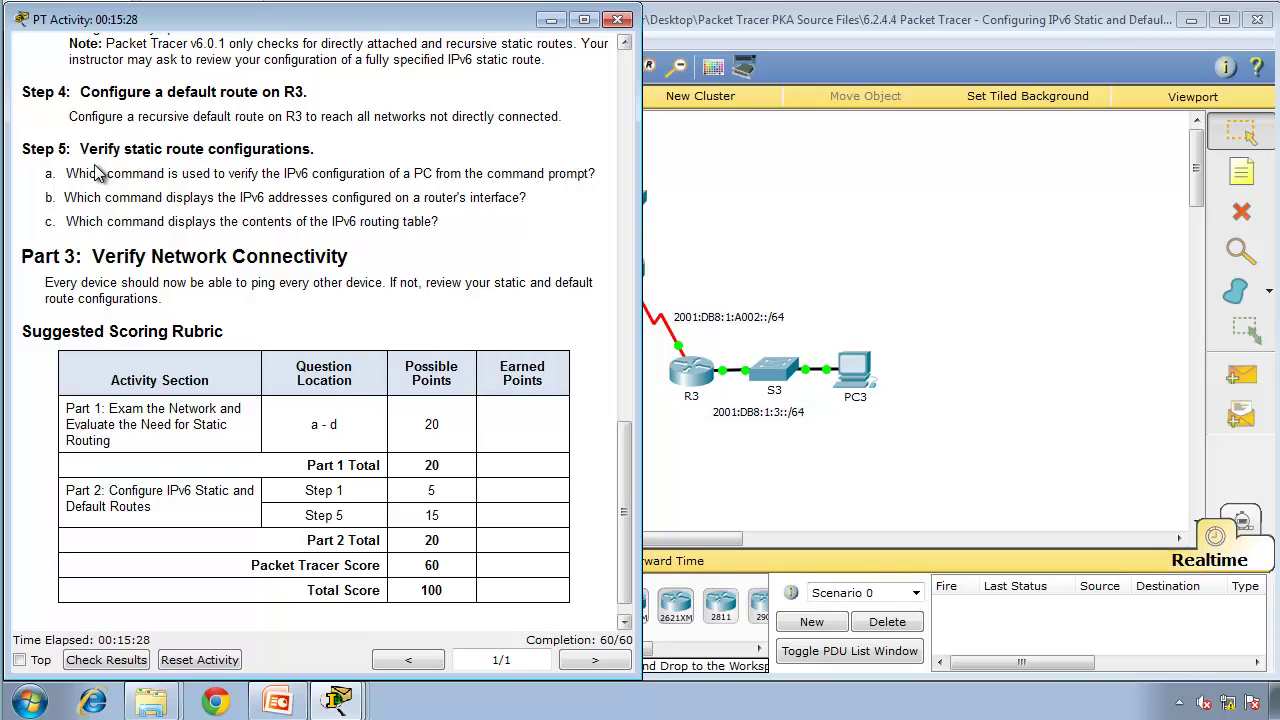
drag(77, 173, 597, 165)
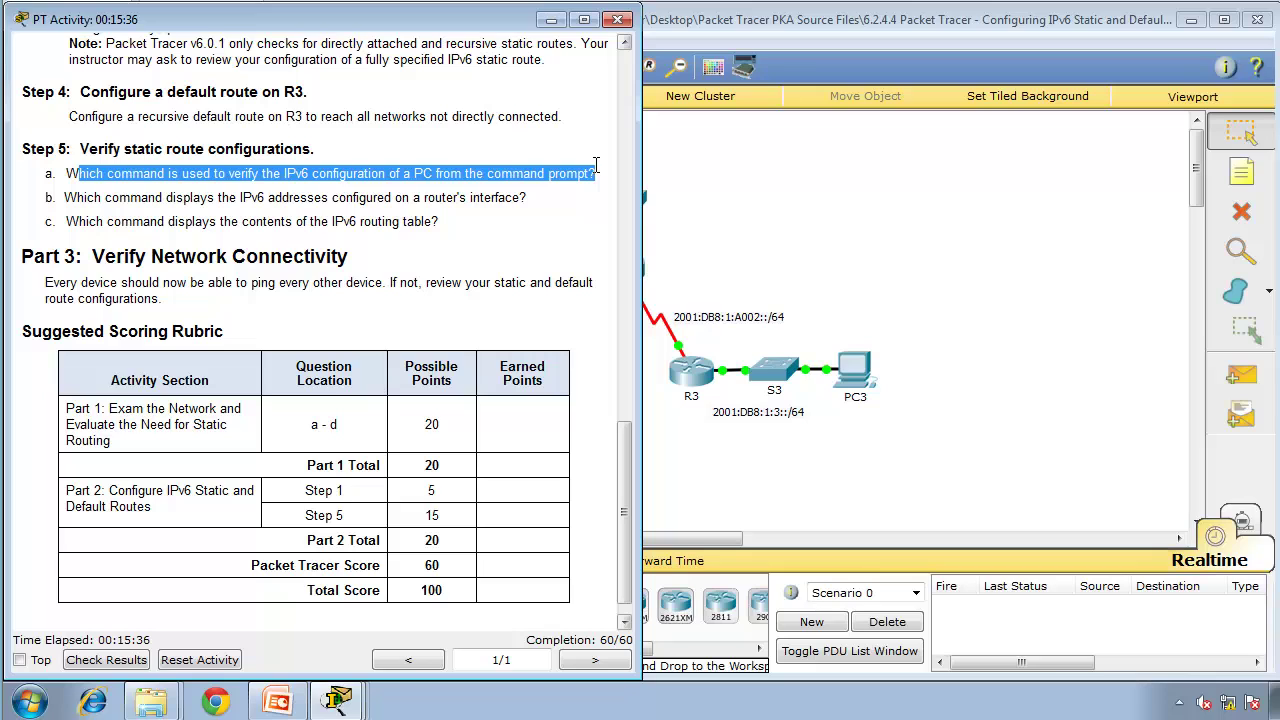
- Open PC1's command prompt from the topology and display its IPv6 configuration with ipv6config
mouse_move(338, 702)
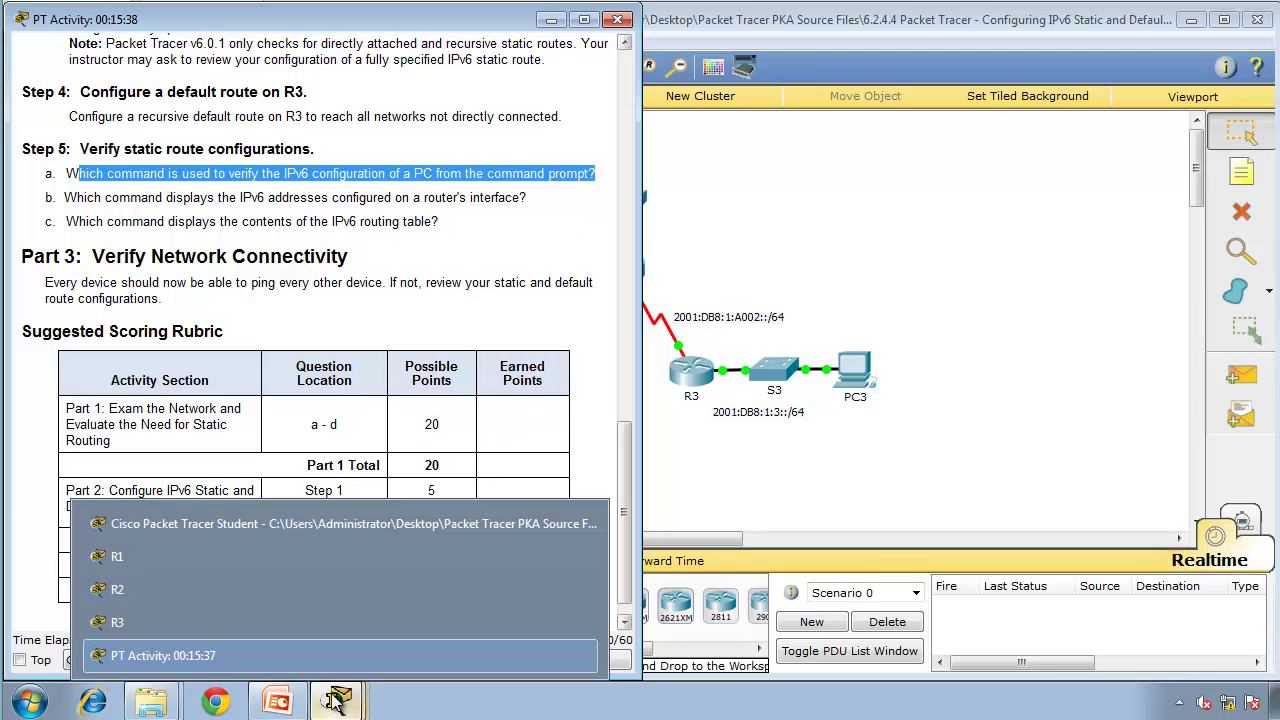
click(272, 522)
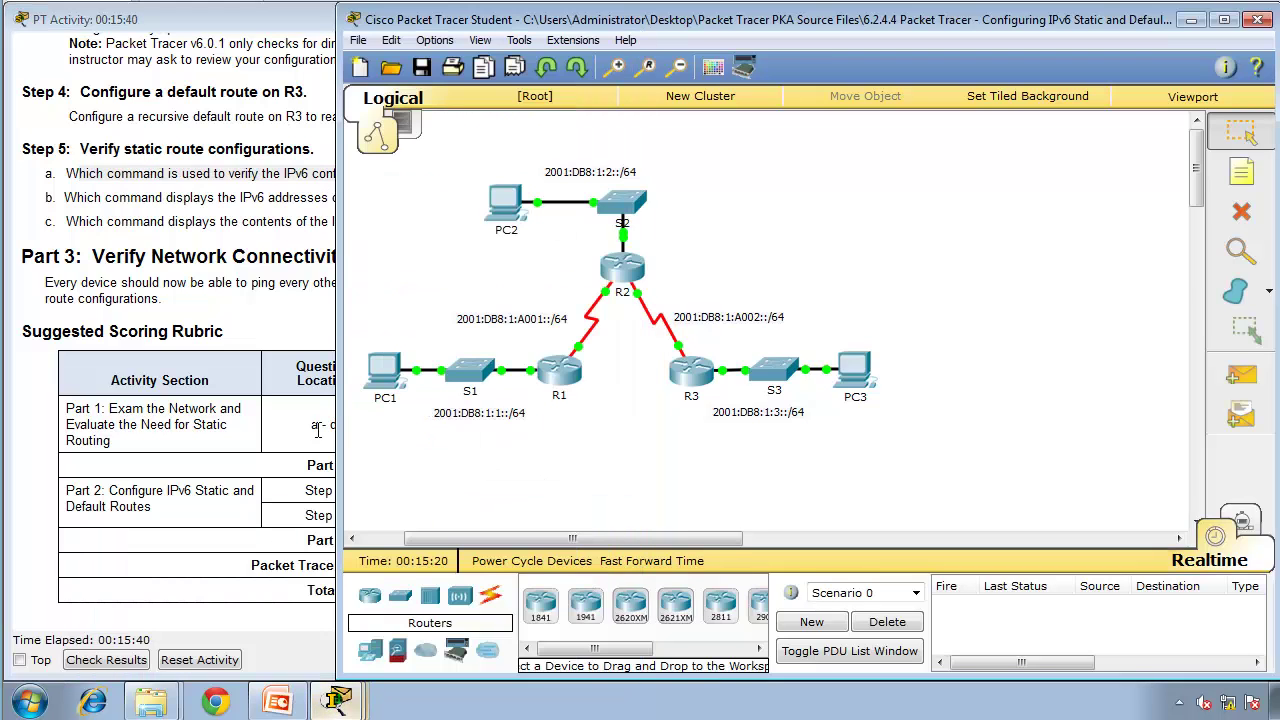
click(385, 385)
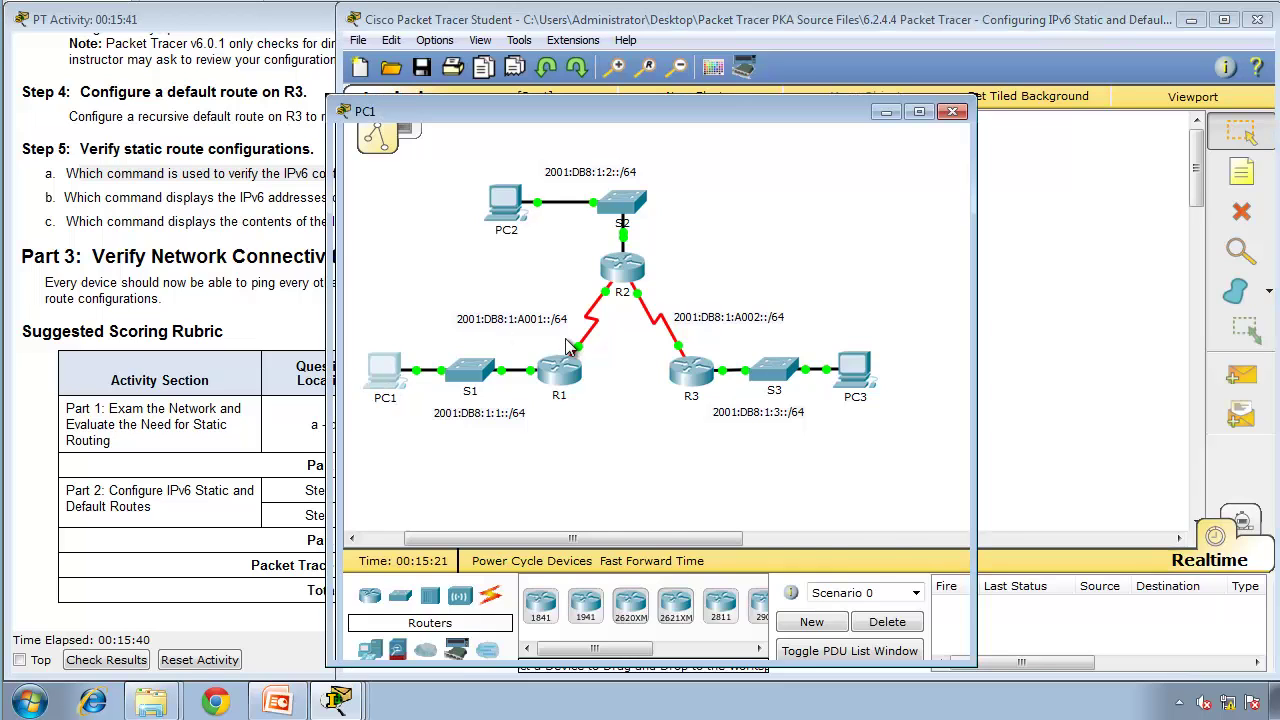
click(499, 136)
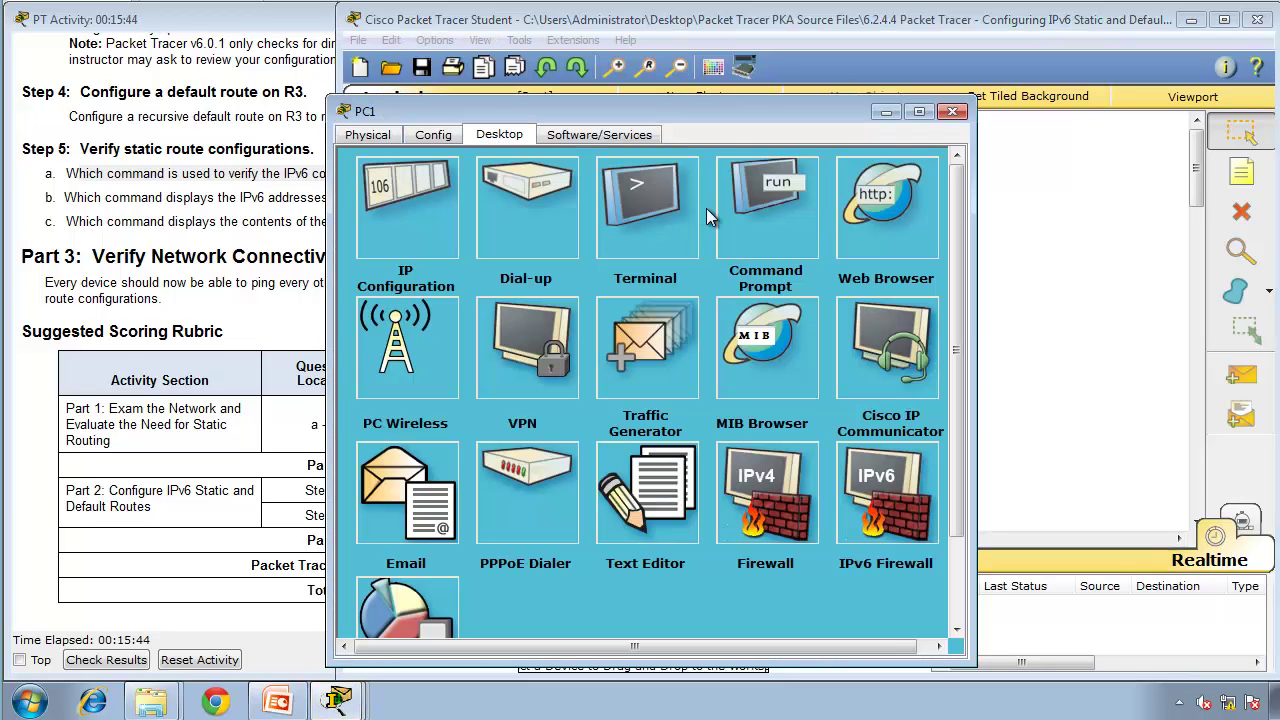
click(758, 227)
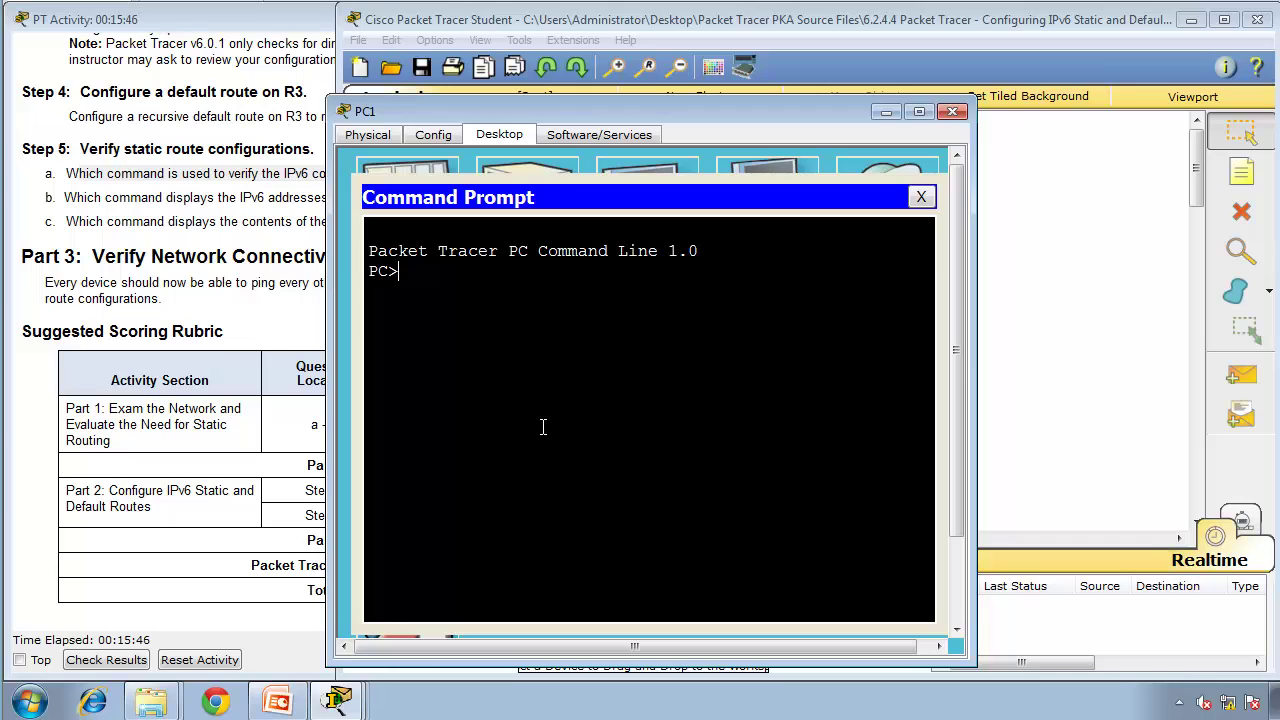
text(ipv)
key(BackSpace)
text(pv6config)
key(Return)
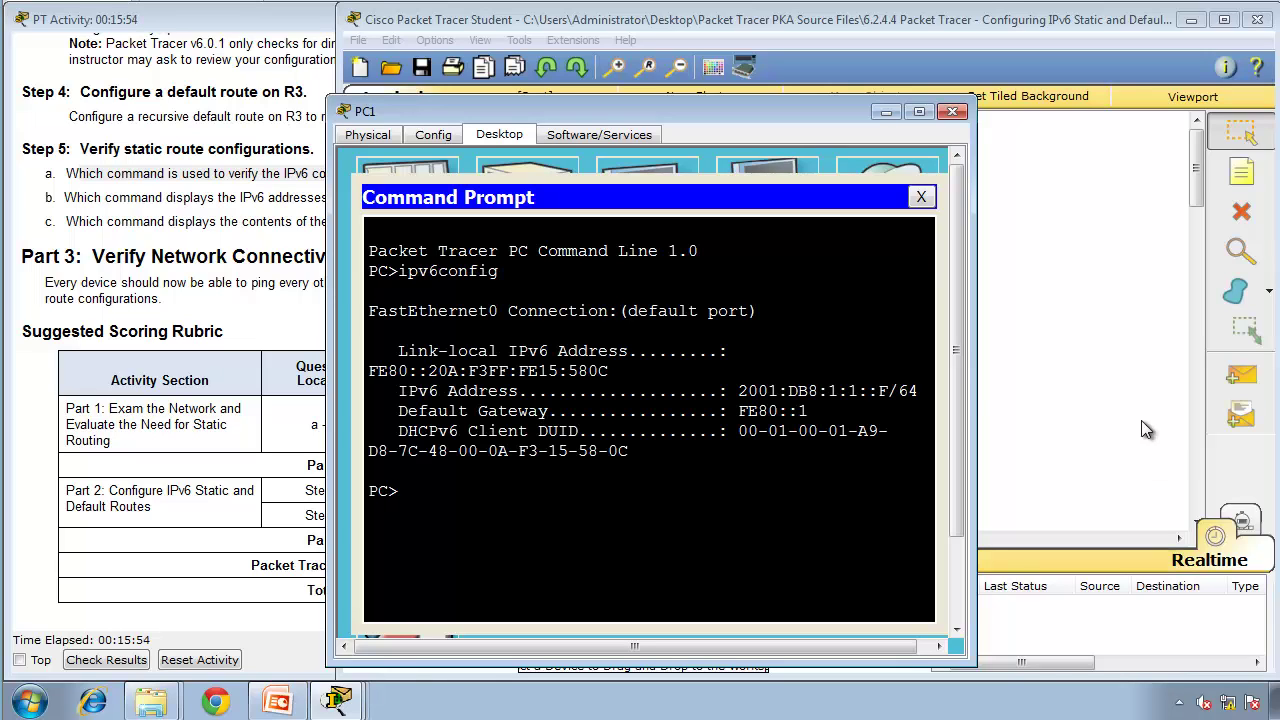
- Widen PC1's window and examine its link-local address, IPv6 address and default gateway
drag(976, 407, 1248, 407)
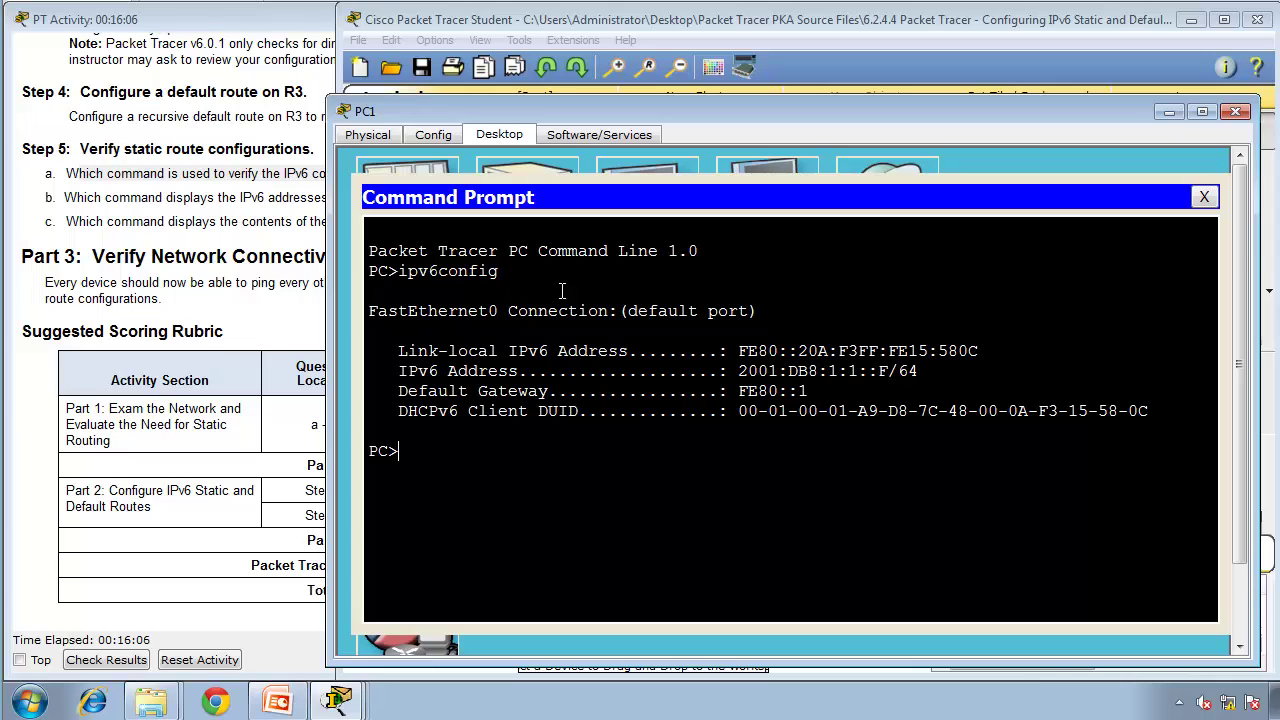
drag(740, 355, 983, 352)
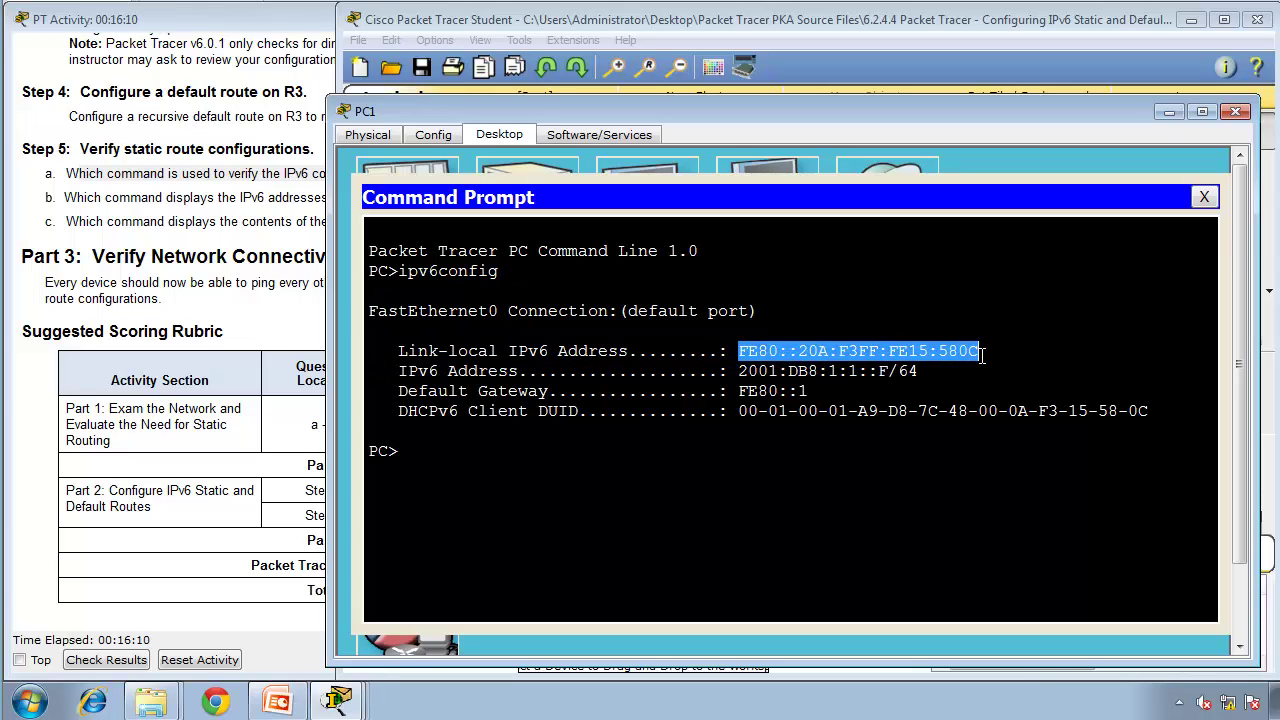
drag(916, 370, 408, 371)
click(820, 389)
drag(820, 389, 410, 391)
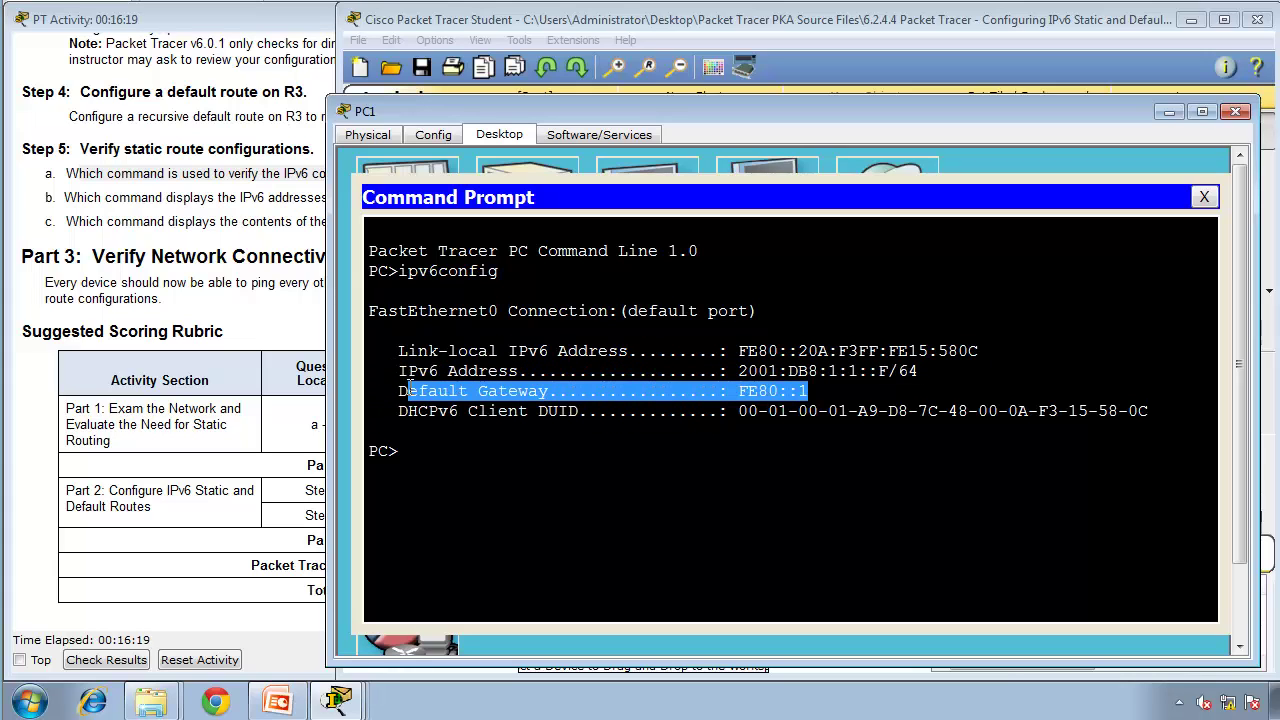
- Ping the default gateway fe80::1 from PC1
click(481, 462)
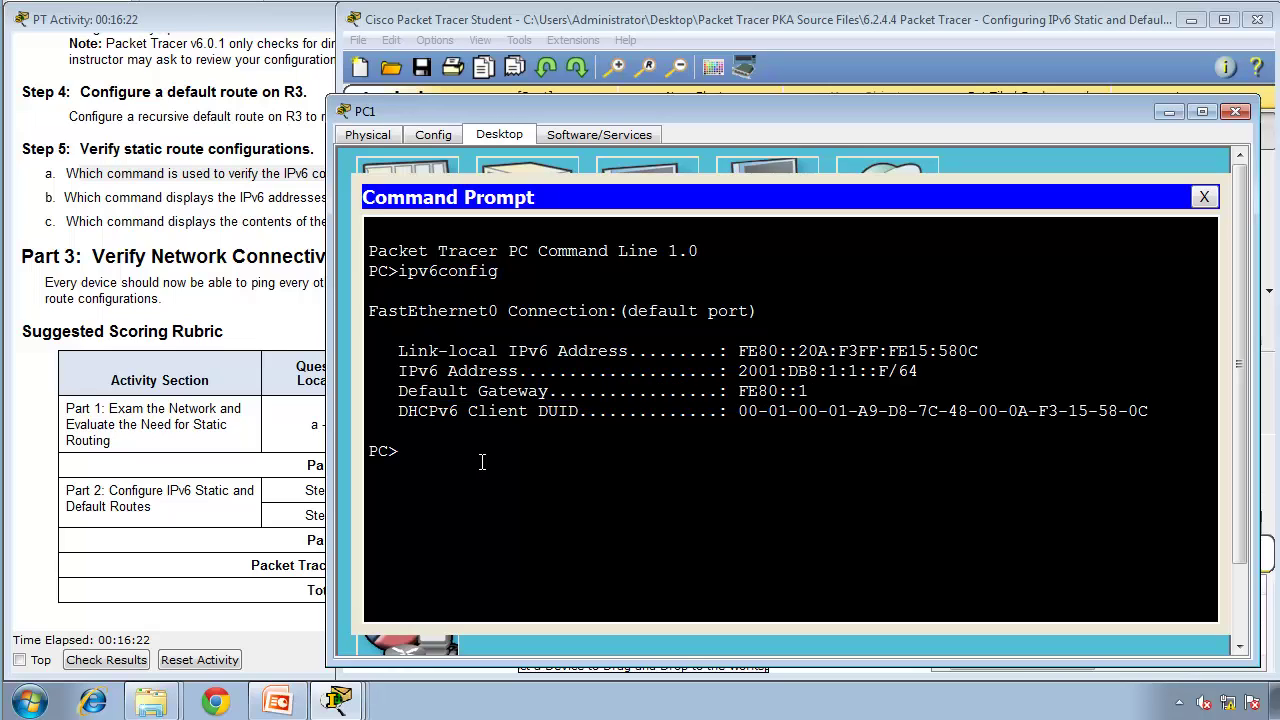
text(ping fe80::1)
key(Return)
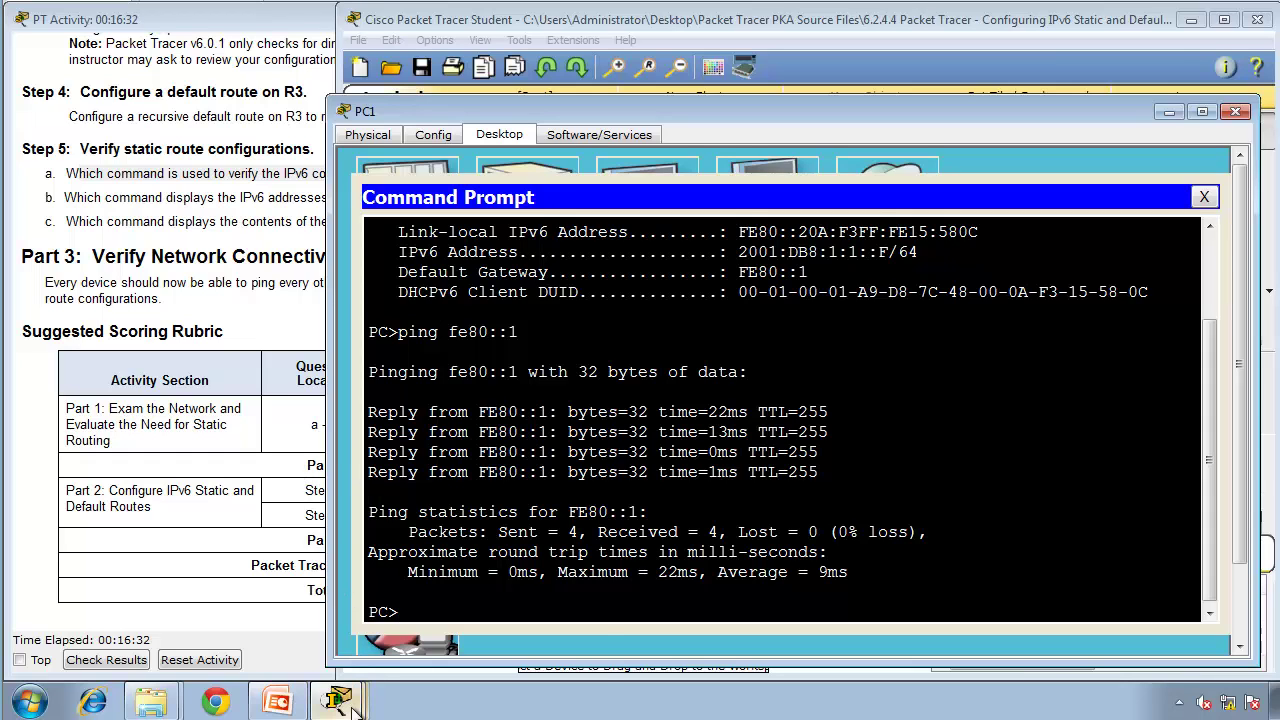
- Open PC2's command prompt from the topology, widen its window and display its IPv6 configuration with ipv6config
mouse_move(340, 690)
click(317, 489)
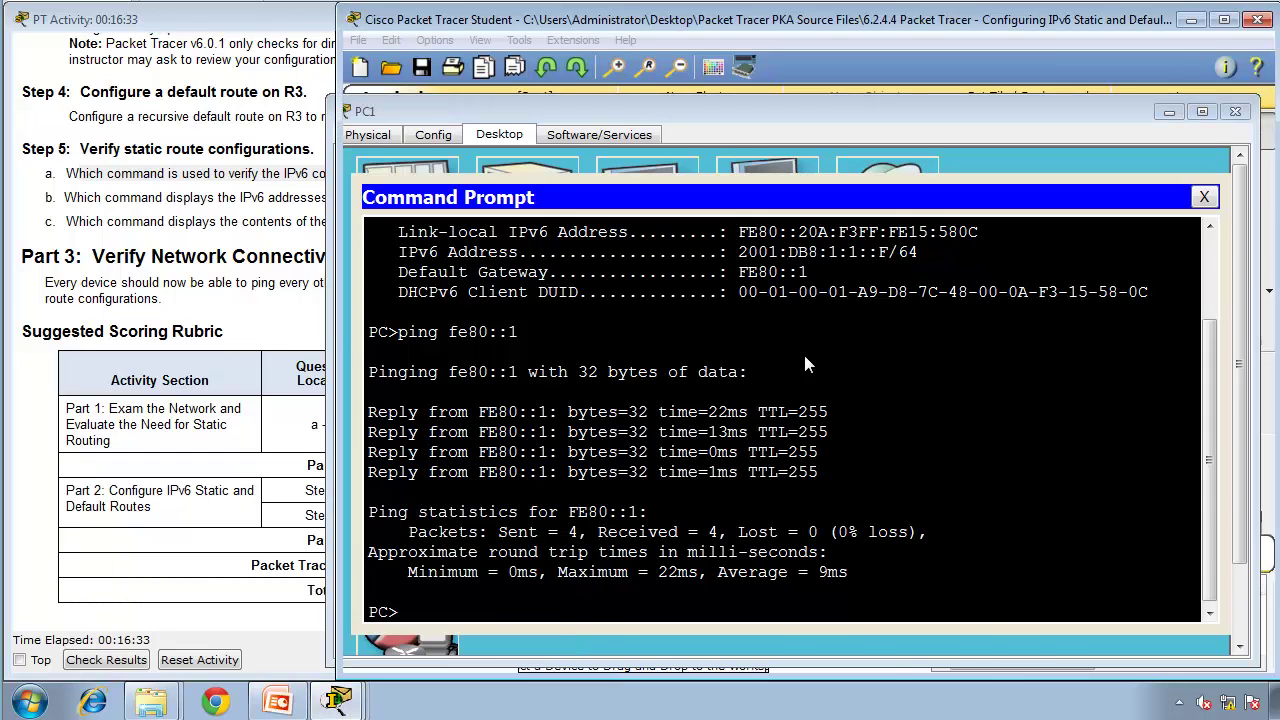
click(508, 212)
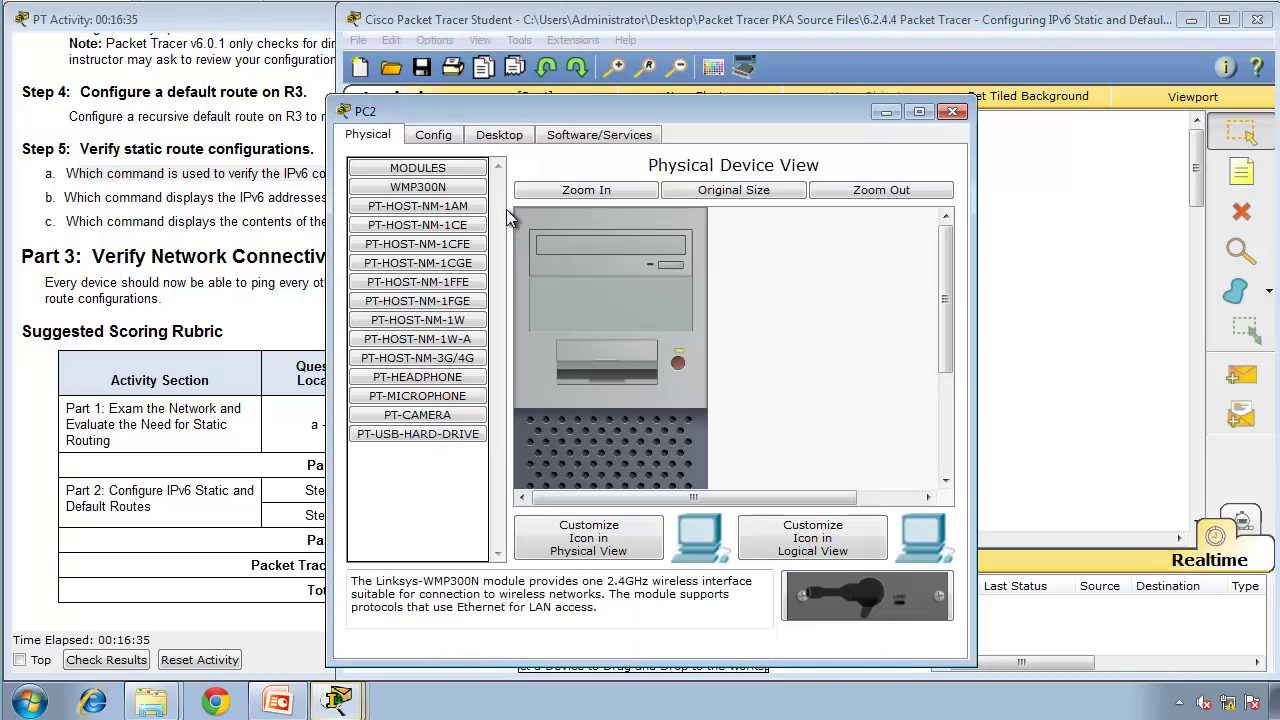
click(500, 135)
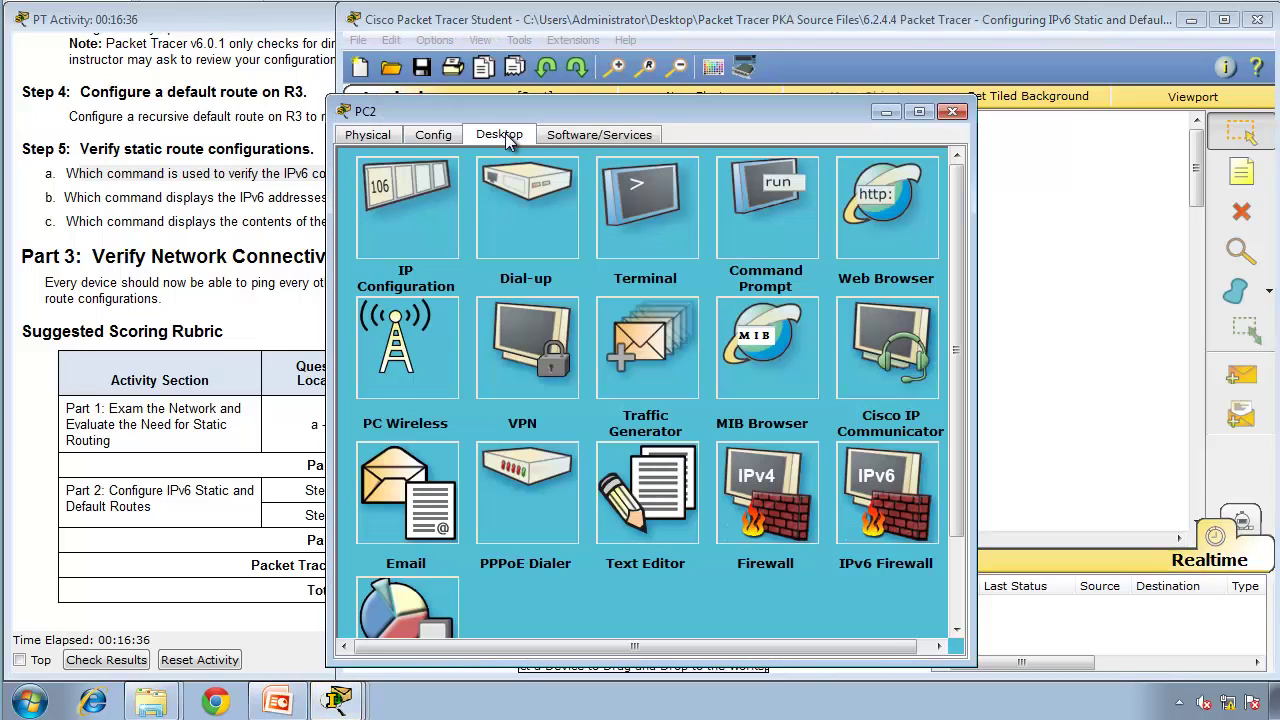
click(770, 212)
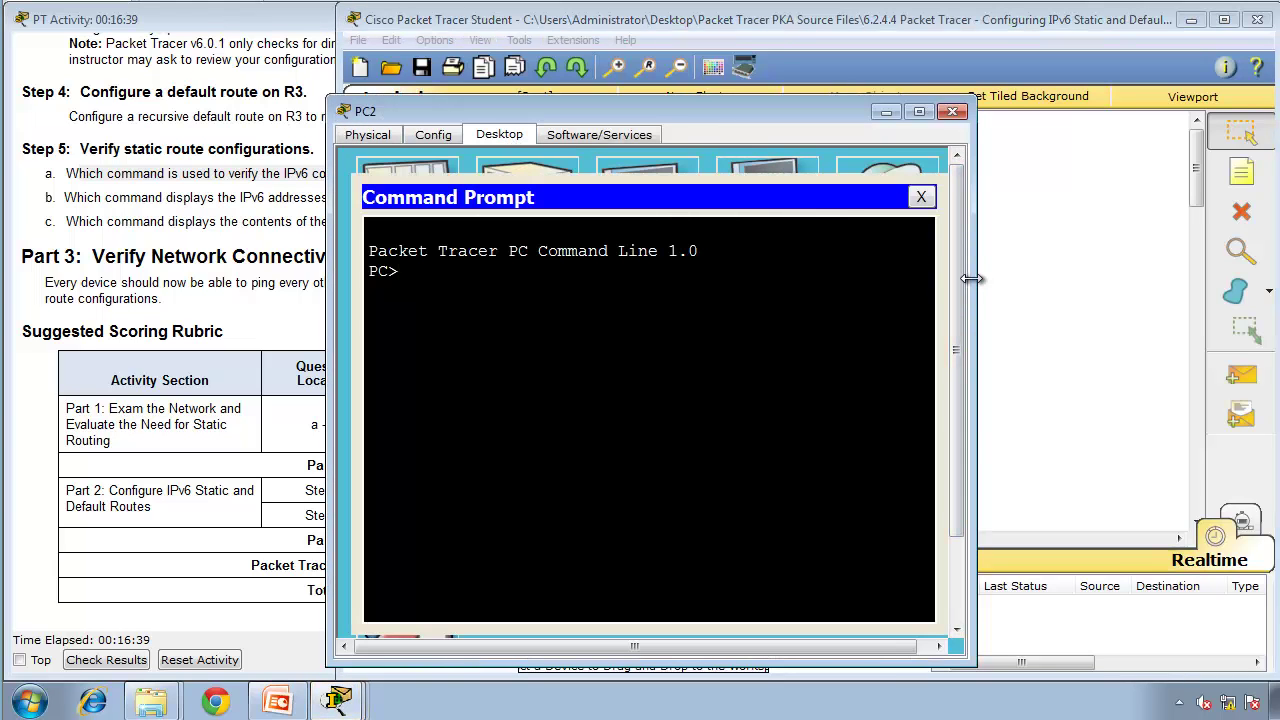
drag(969, 283, 1278, 280)
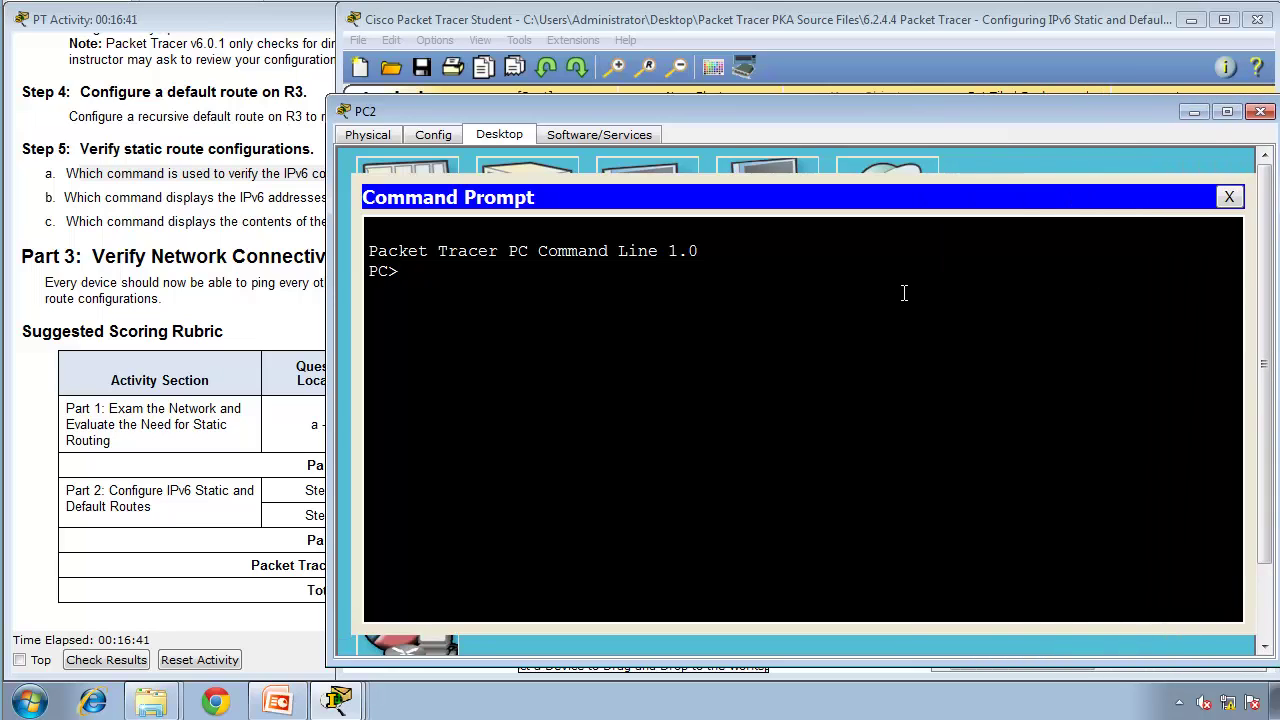
text(ipv6config)
key(Return)
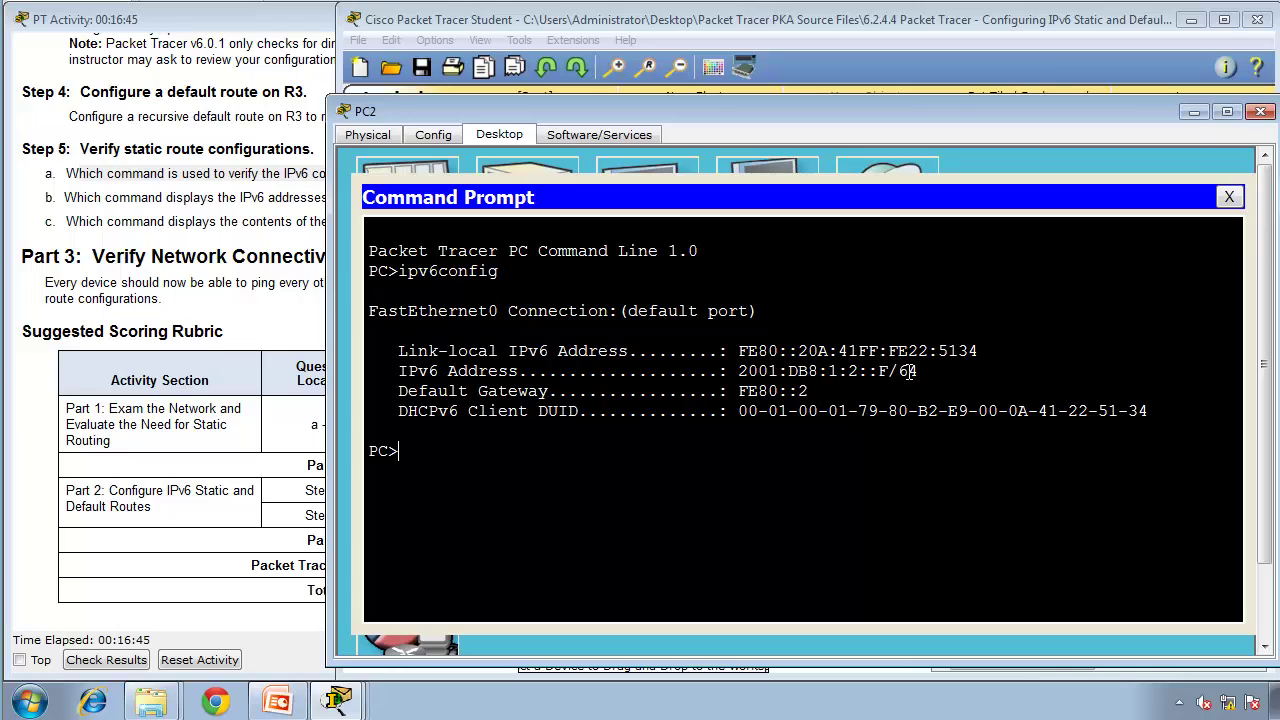
- Select PC2's IPv6 address in the ipv6config output and try to copy it
drag(889, 372, 744, 382)
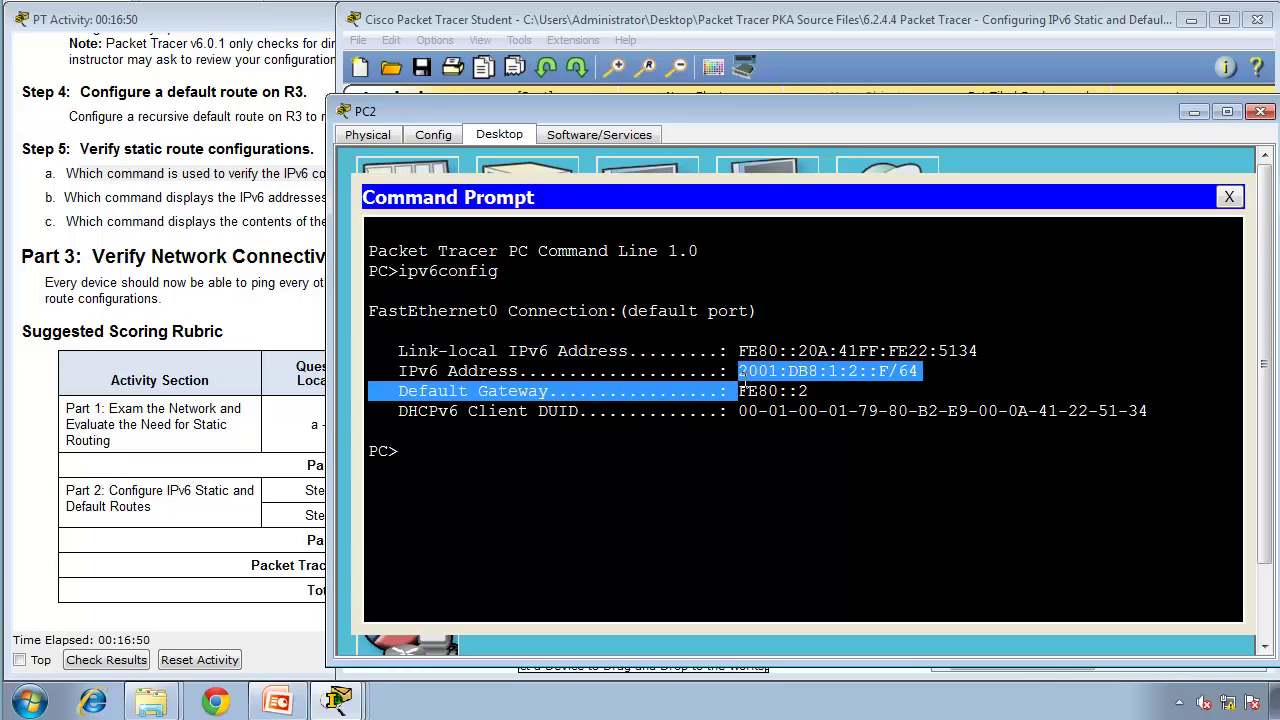
drag(744, 382, 740, 369)
key(ctrl+c)
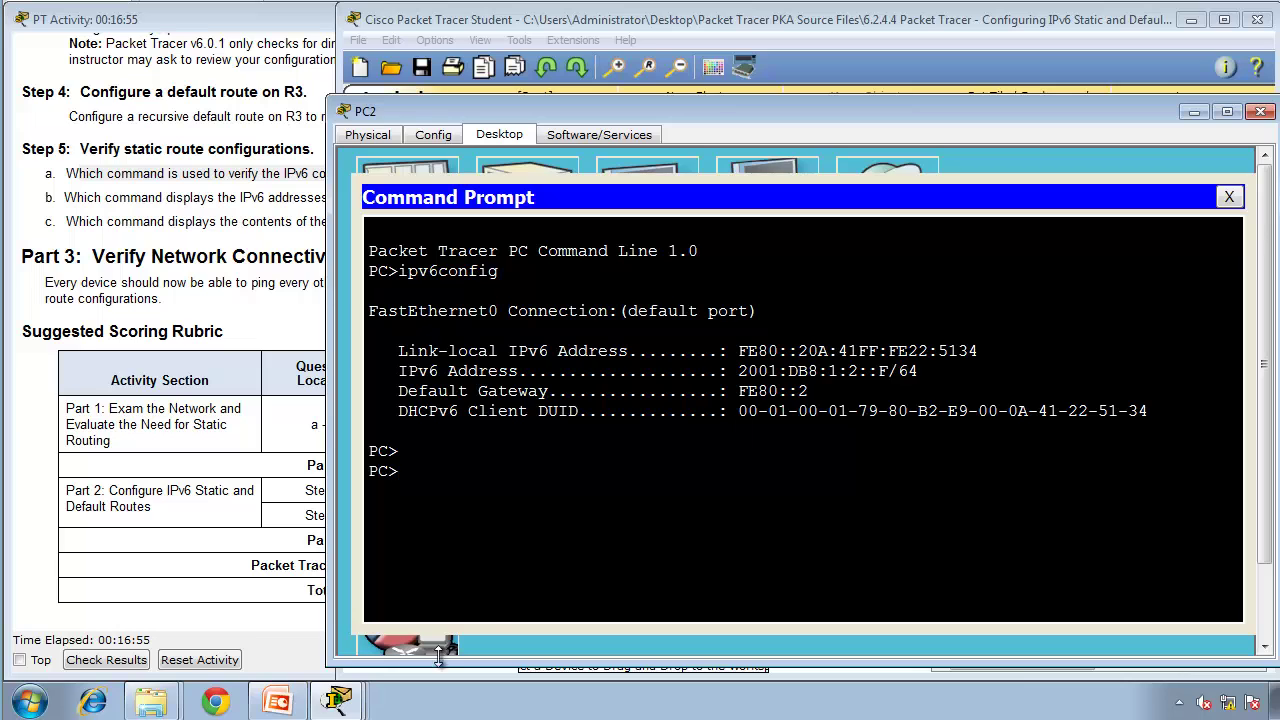
- Return to PC1's command prompt and start a ping command with the copied address 2001:DB8:1:A002::1 pasted in
click(338, 703)
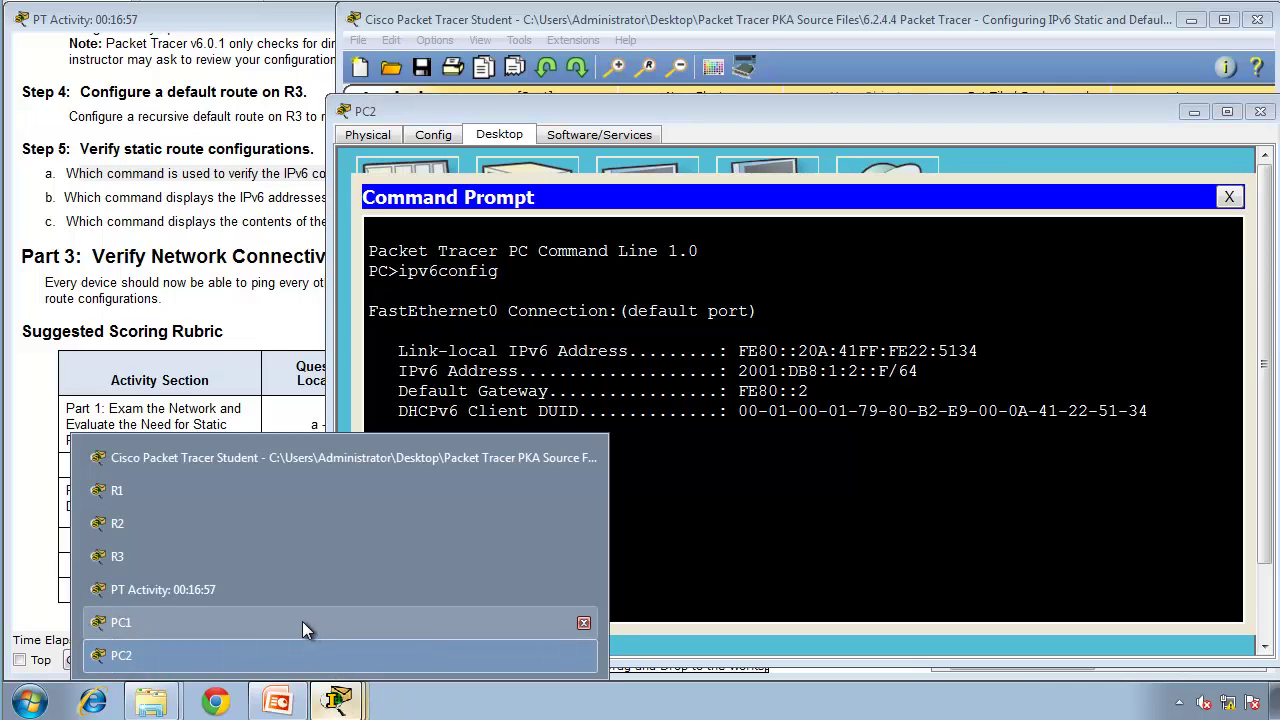
click(302, 617)
text(ping)
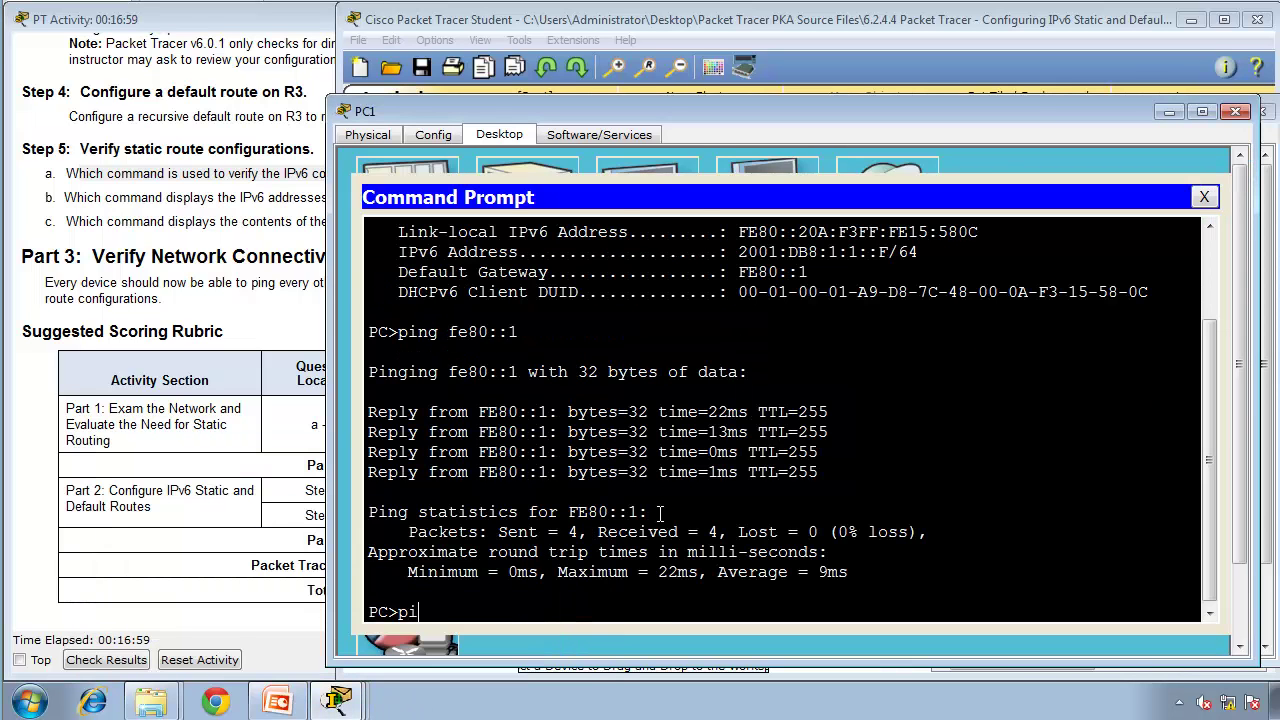
right_click(591, 506)
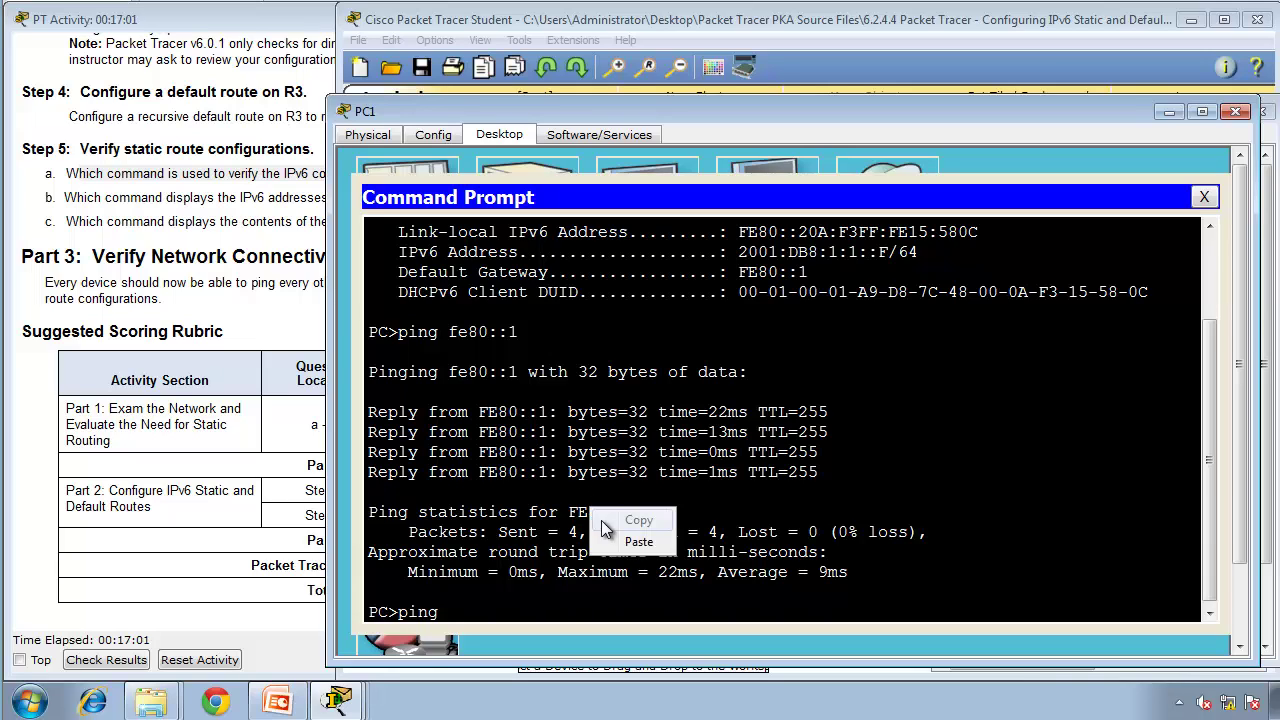
click(610, 540)
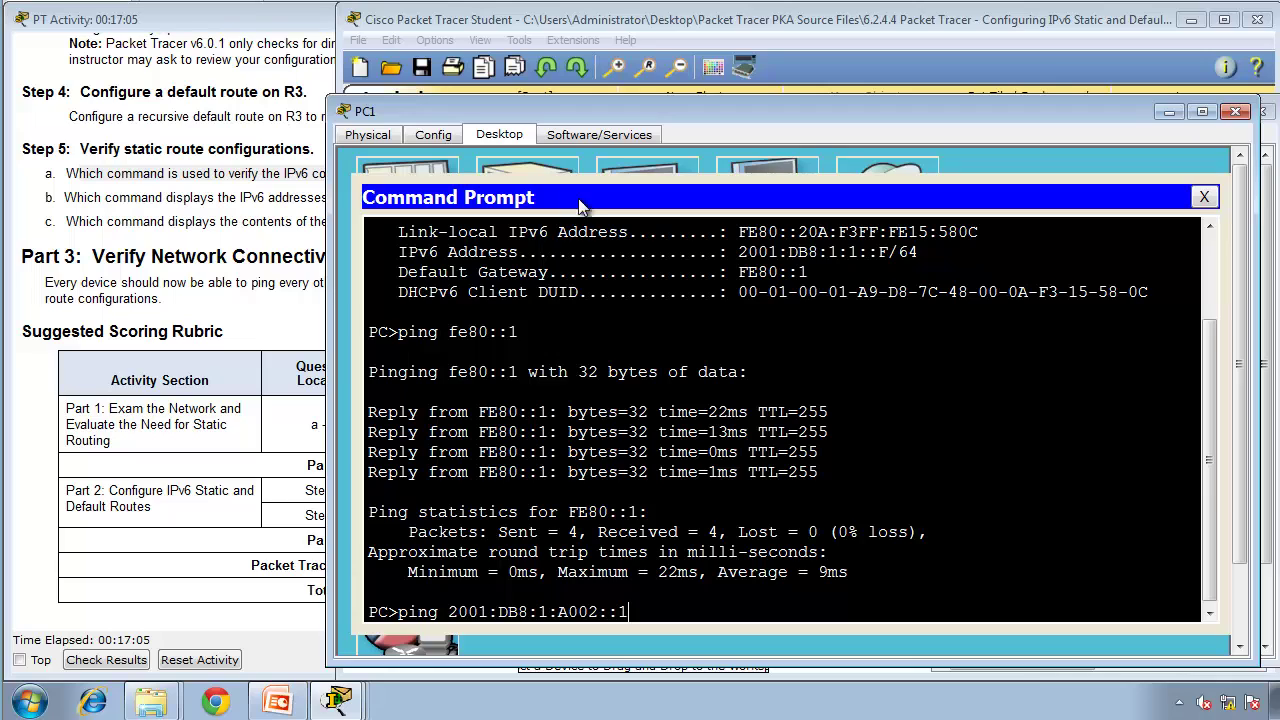
- Arrange the PC1 and PC2 windows side by side and make PC1's command prompt active
drag(612, 110, 1, 135)
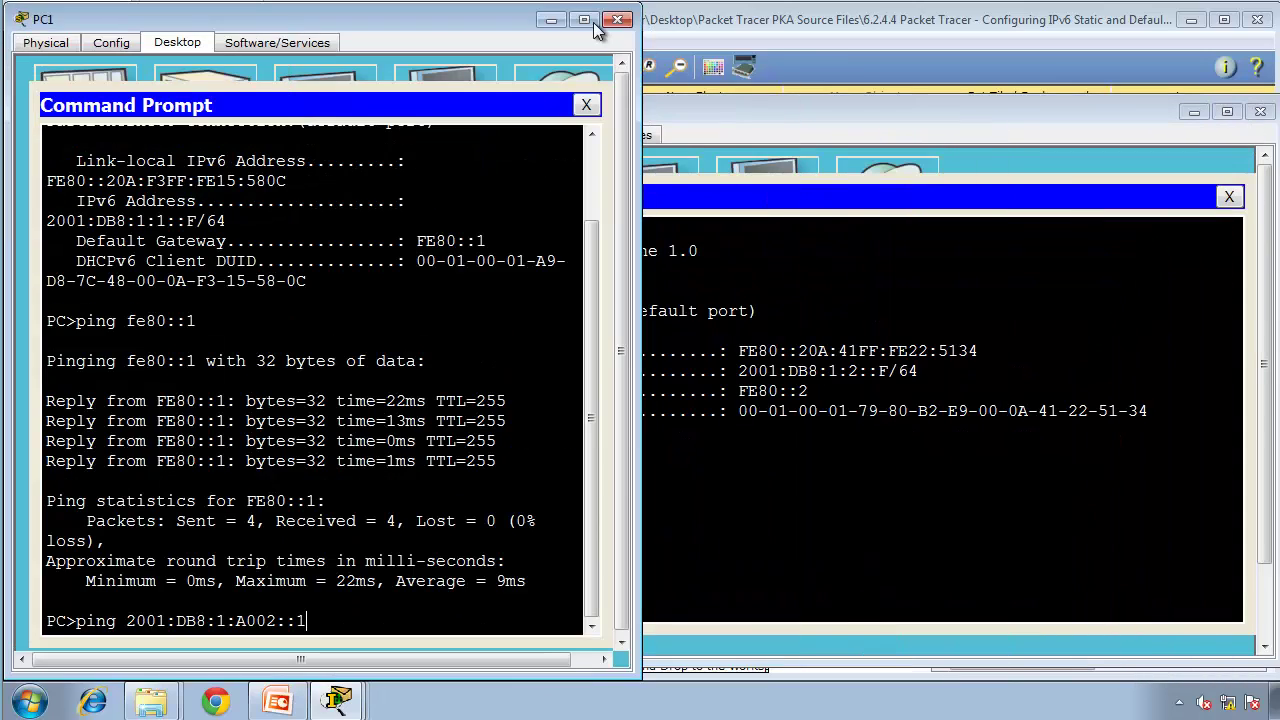
drag(814, 108, 1279, 105)
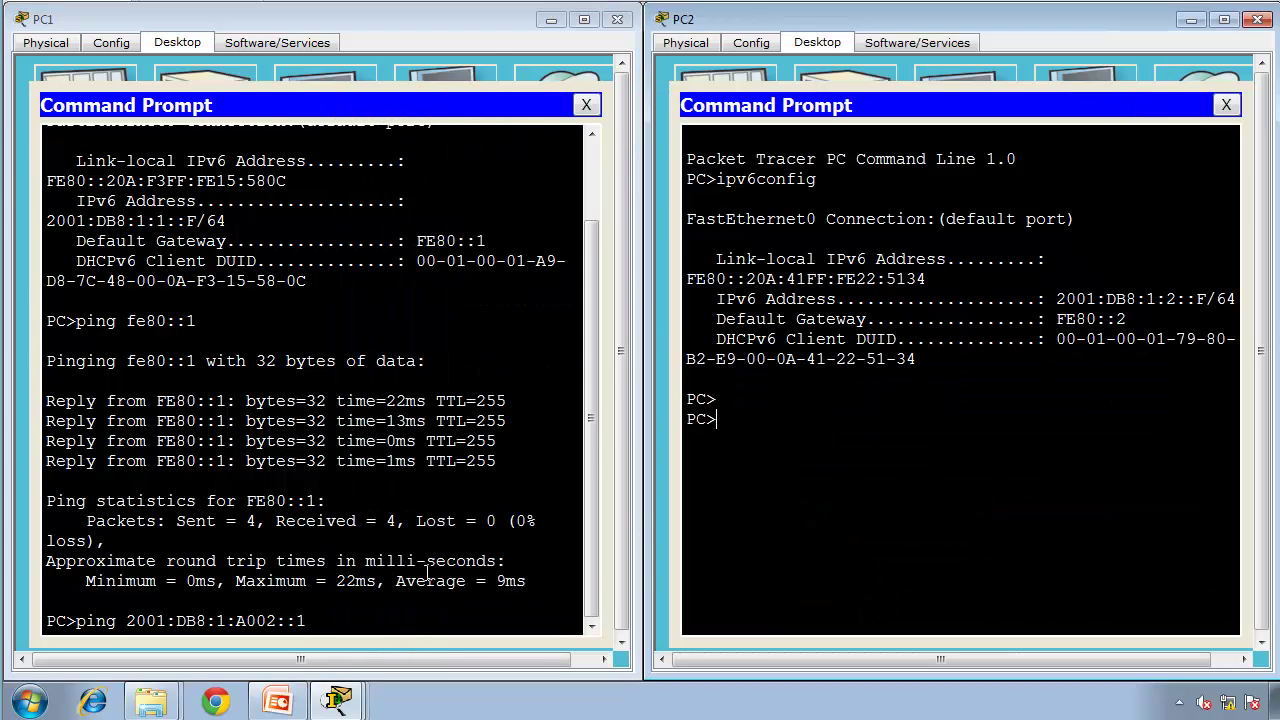
click(427, 576)
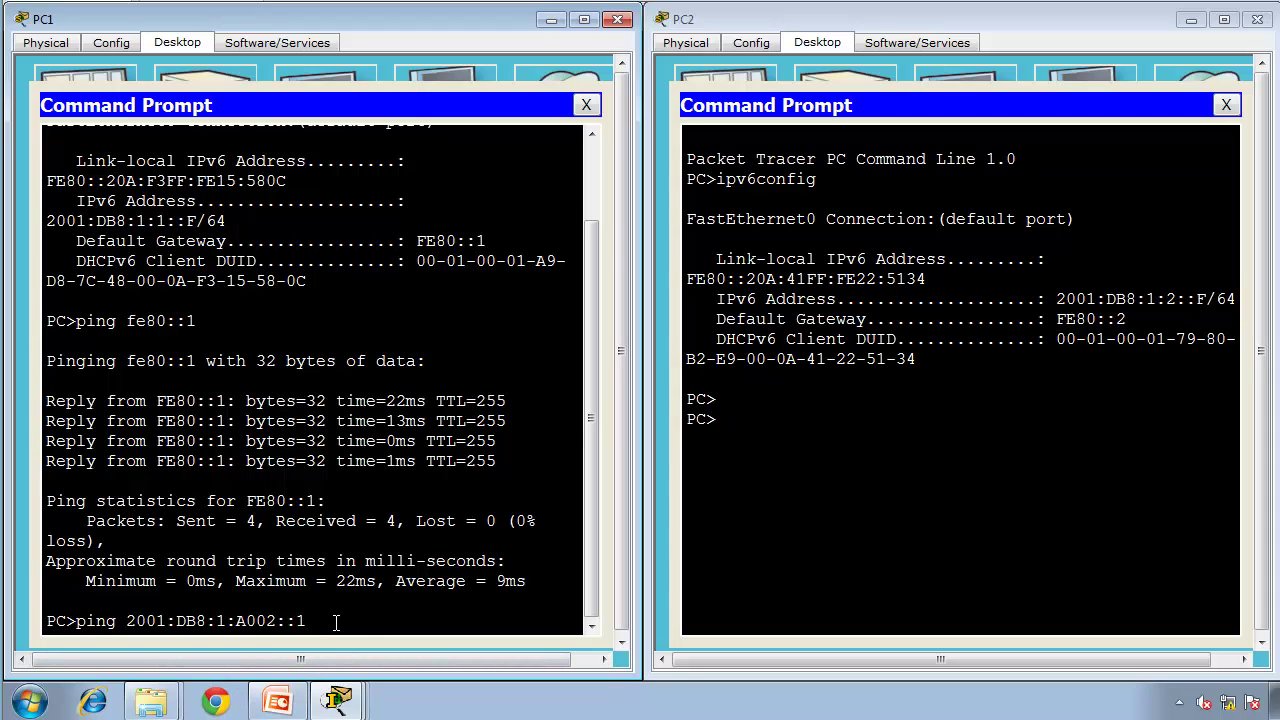
- Replace the pasted address in PC1's ping command with PC2's address 2001:DB8:1:2::F and run the ping
key(BackSpace)
key(BackSpace)
key(BackSpace)
key(BackSpace)
key(BackSpace)
key(BackSpace)
key(BackSpace)
key(BackSpace)
key(BackSpace)
key(BackSpace)
key(BackSpace)
key(BackSpace)
key(BackSpace)
text(DB8:1:2)
key(Return)
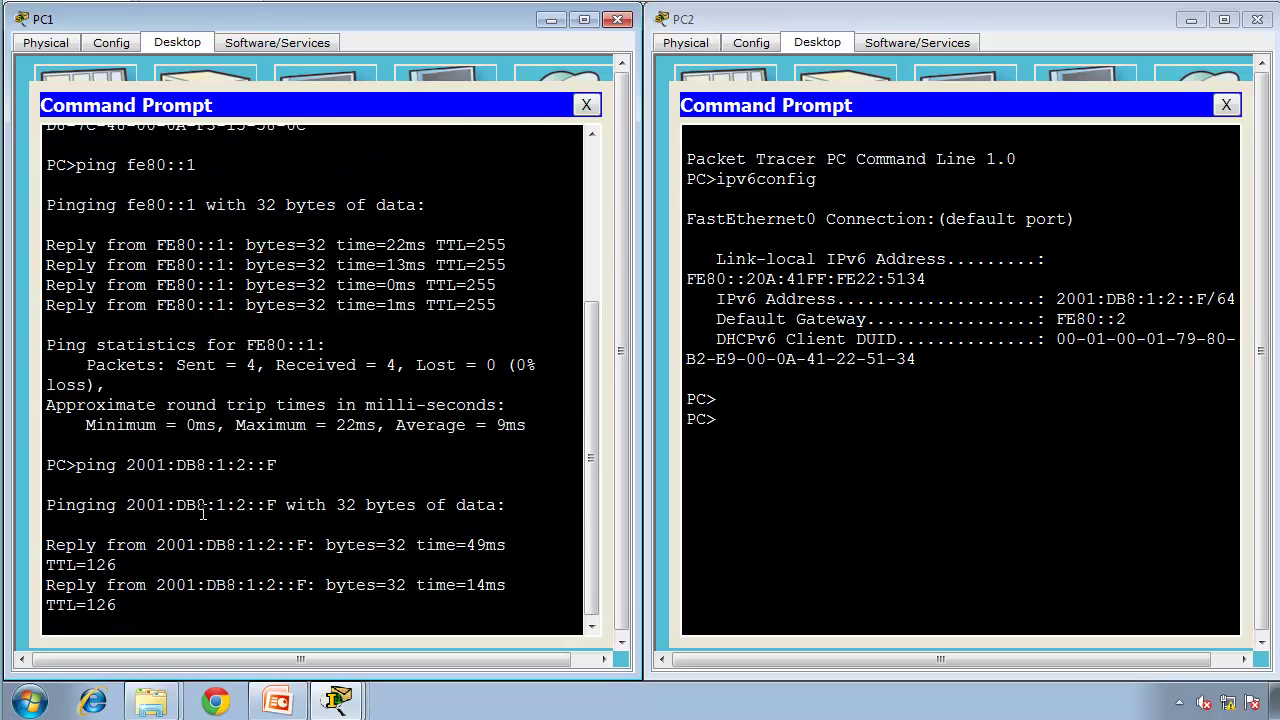
- Bring up the topology and open PC3's command prompt
click(338, 703)
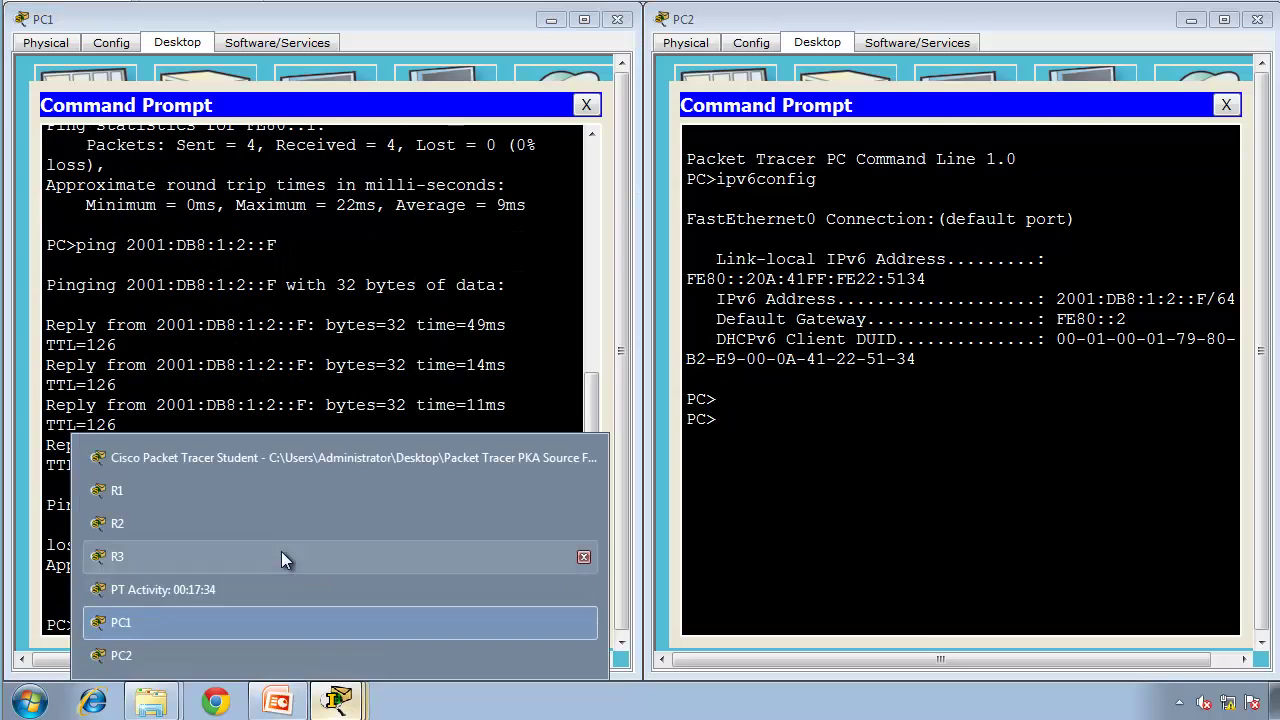
click(286, 458)
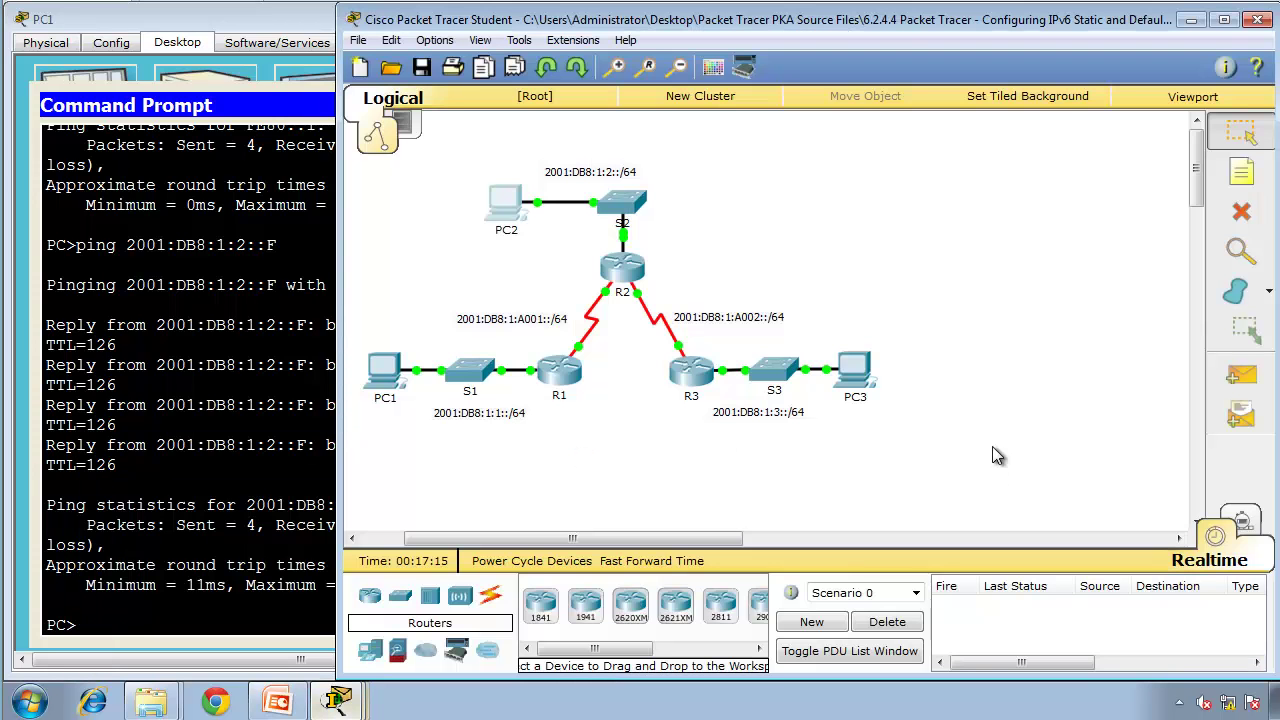
click(854, 371)
click(505, 134)
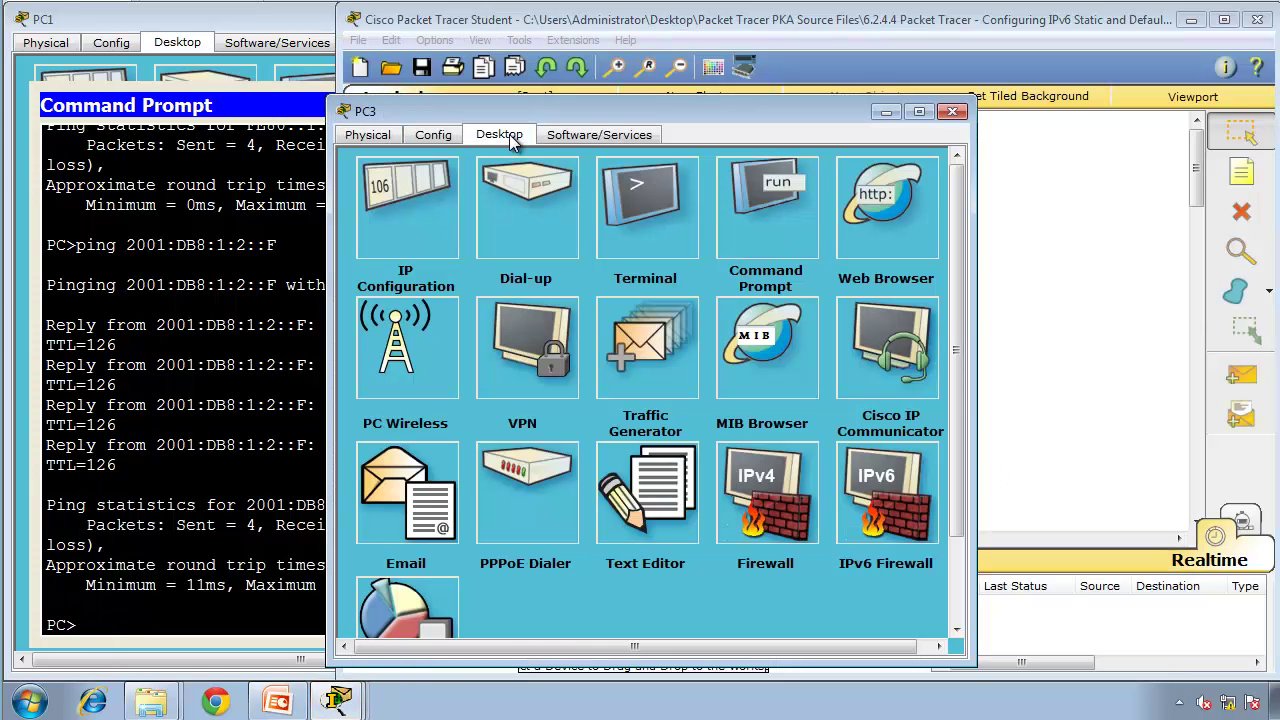
click(748, 211)
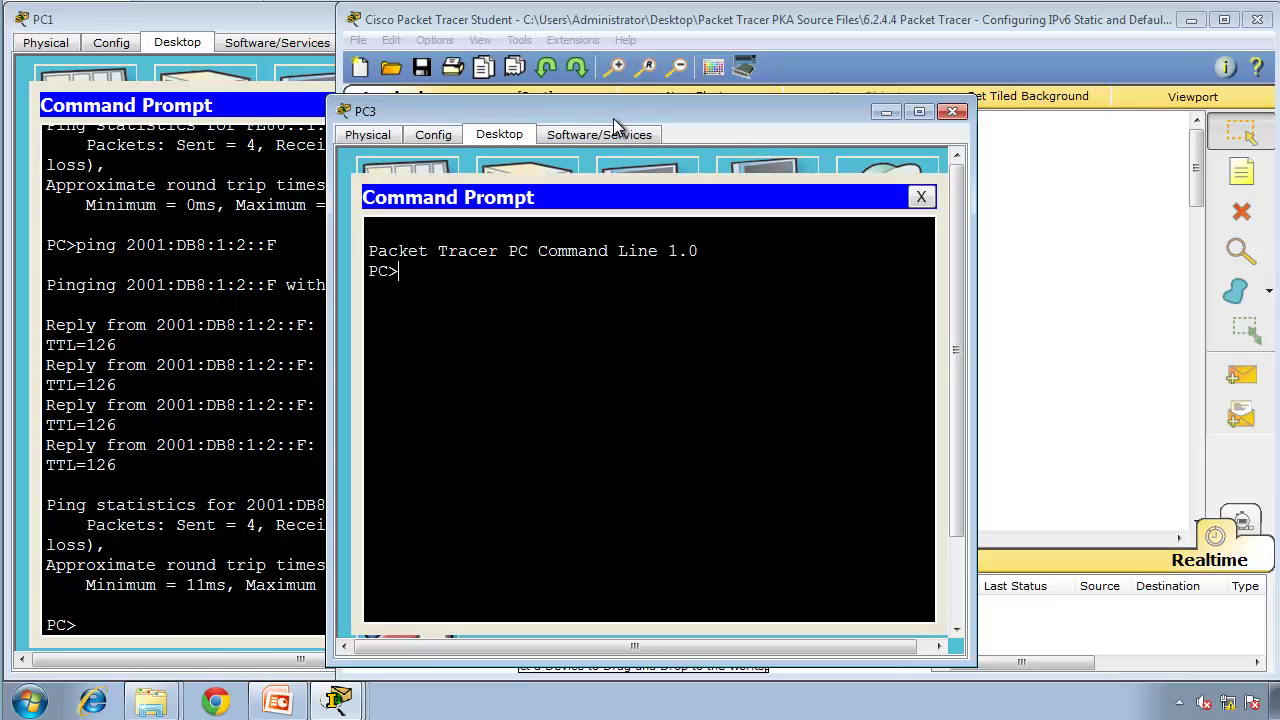
- Place PC3's window beside PC1's and display PC3's IPv6 configuration with IPV6CONFIG
drag(612, 114, 1278, 200)
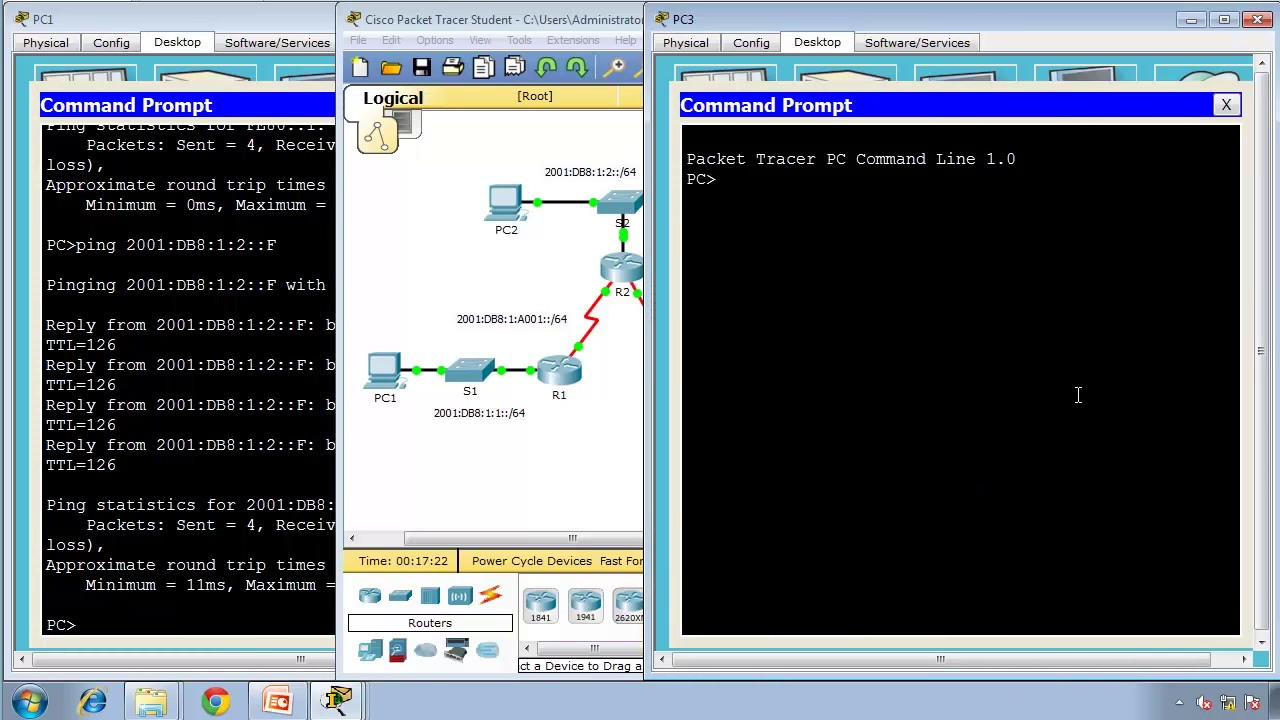
text(IPV6CONFIG)
key(Return)
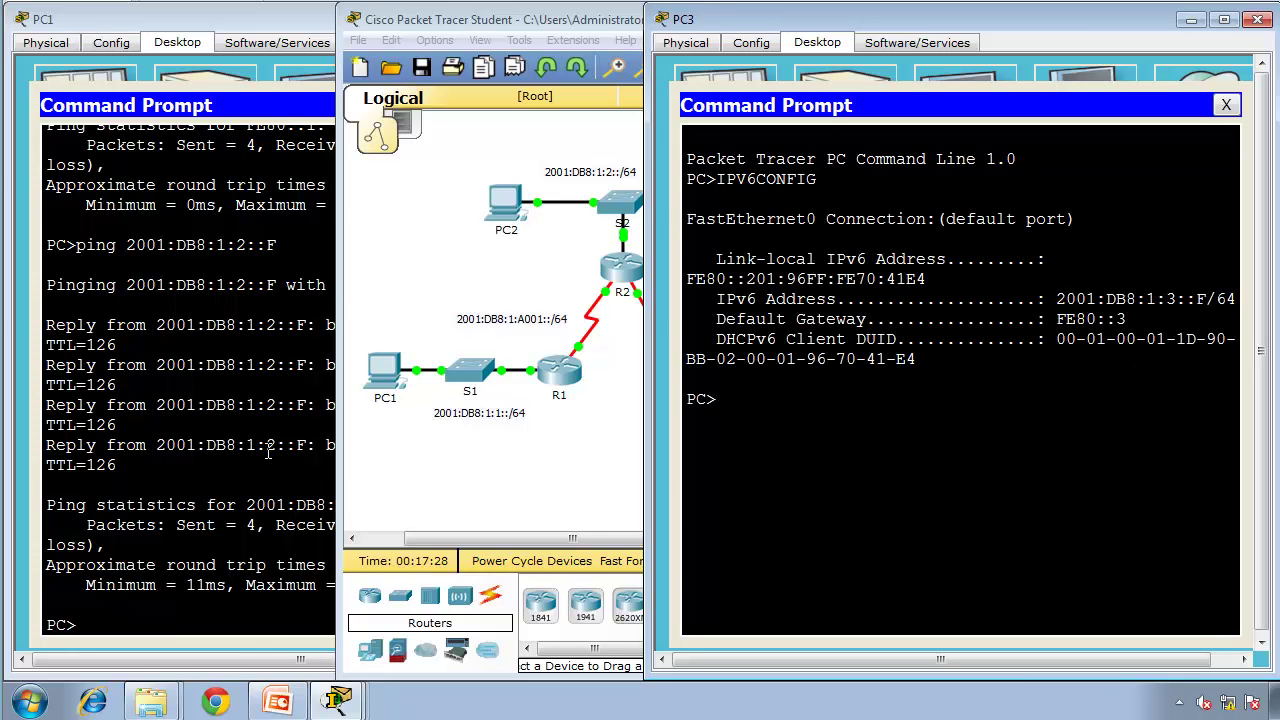
- Ping PC3's address 2001:db8:1:3::f from PC1's command prompt
click(204, 462)
text(ping)
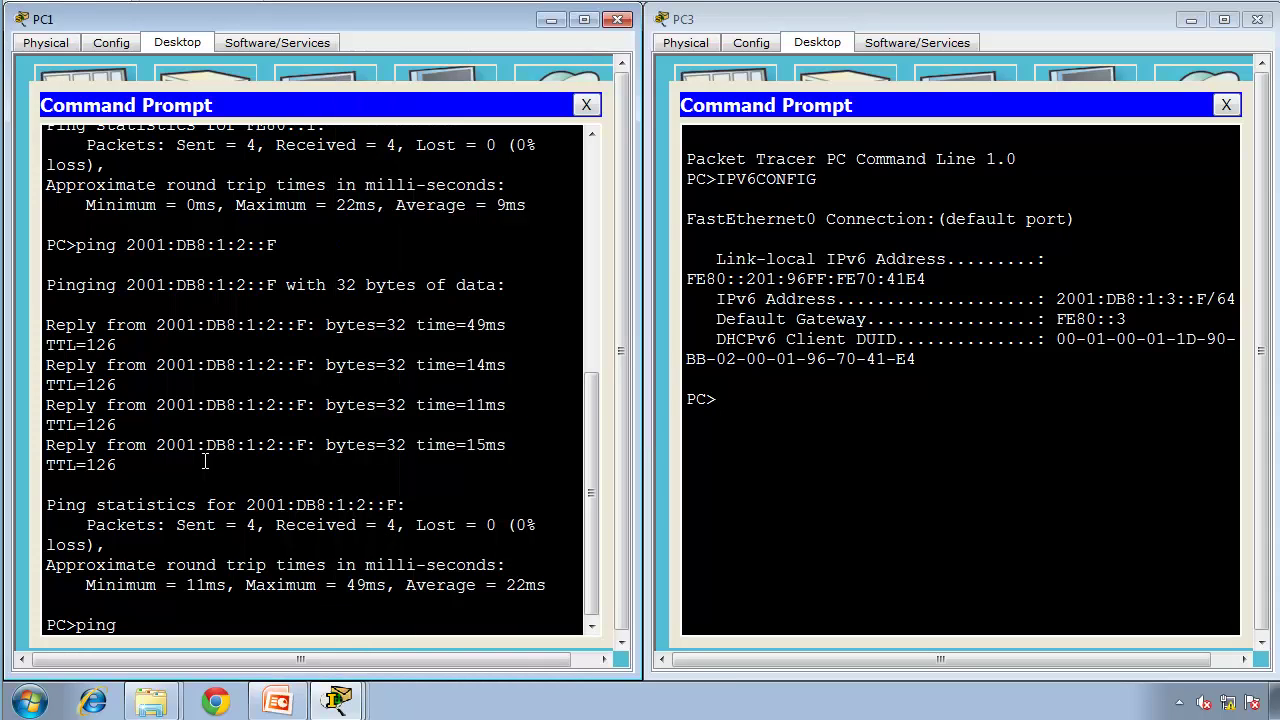
text( 2001:db8:1:3)
key(Return)
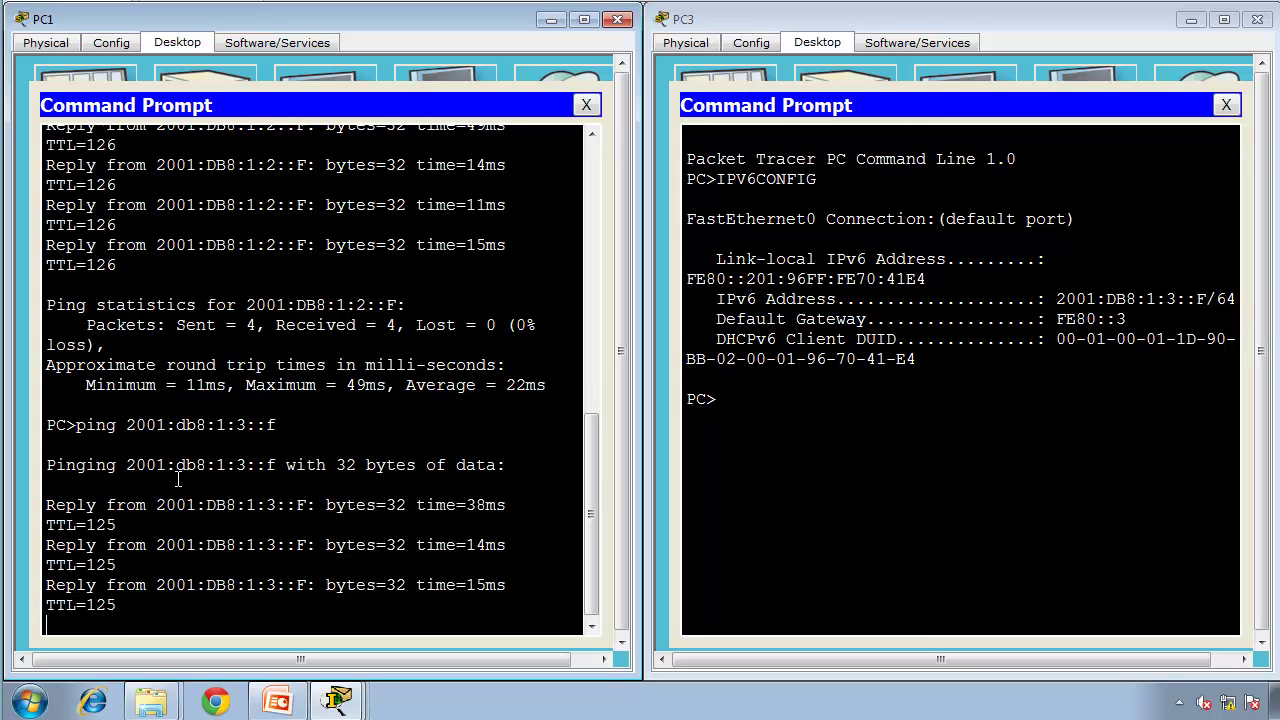
- Bring up R3's CLI and the activity instructions to review the Step 5 verification questions
click(338, 700)
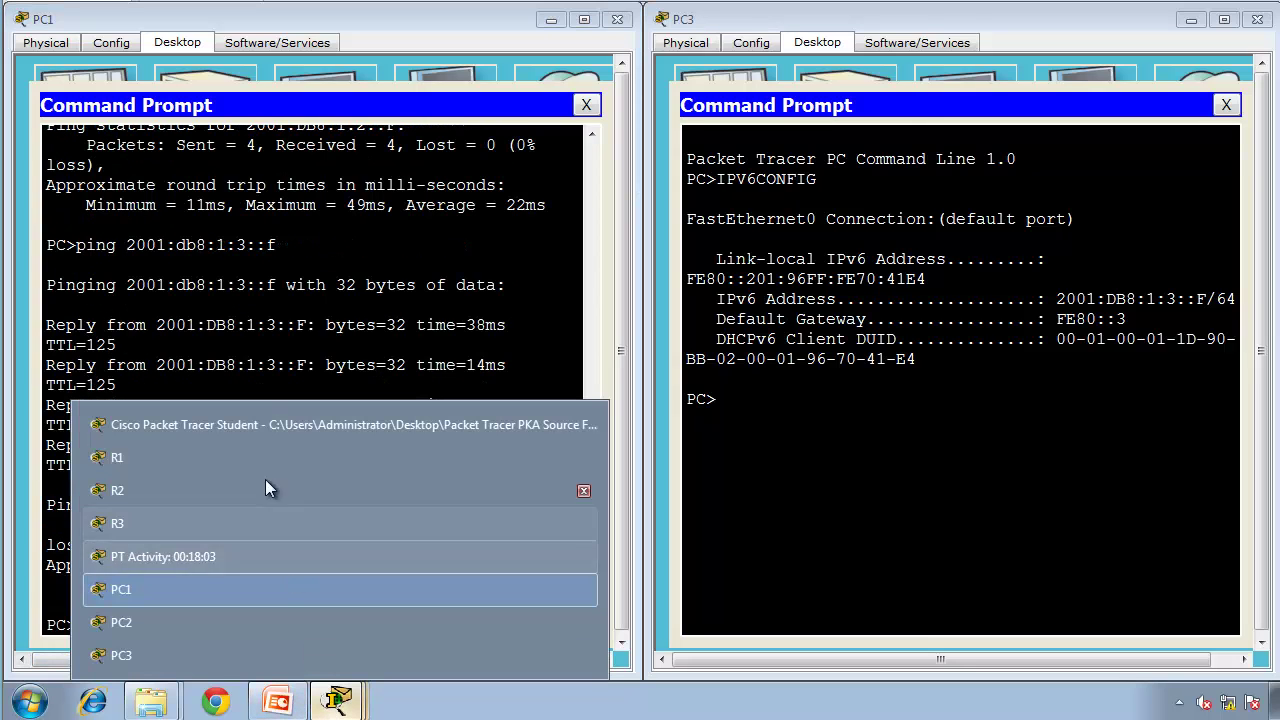
click(255, 525)
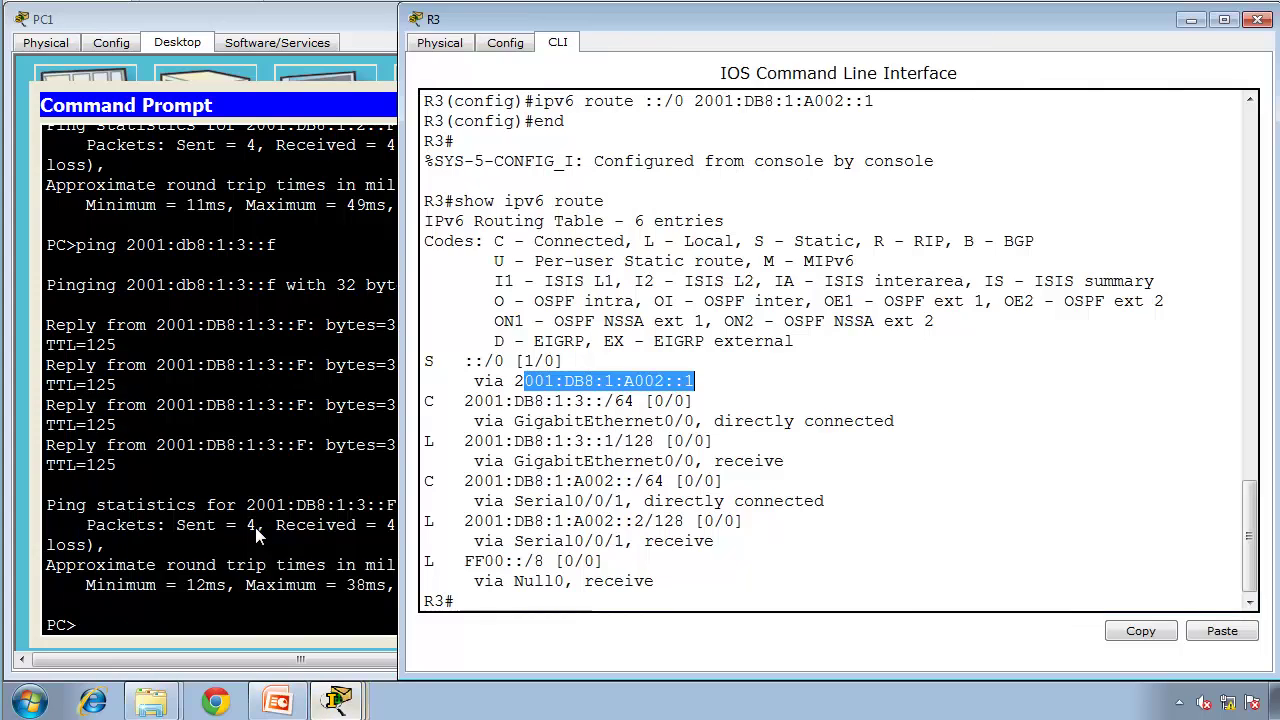
click(338, 700)
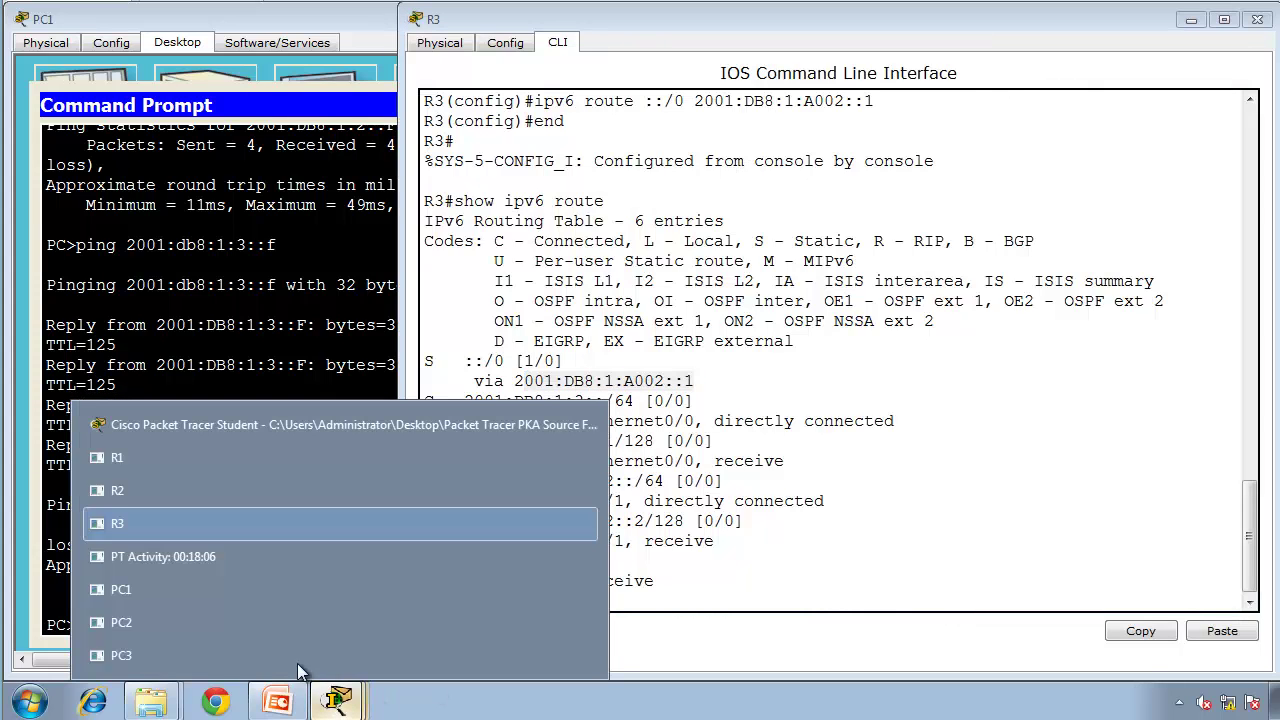
click(225, 556)
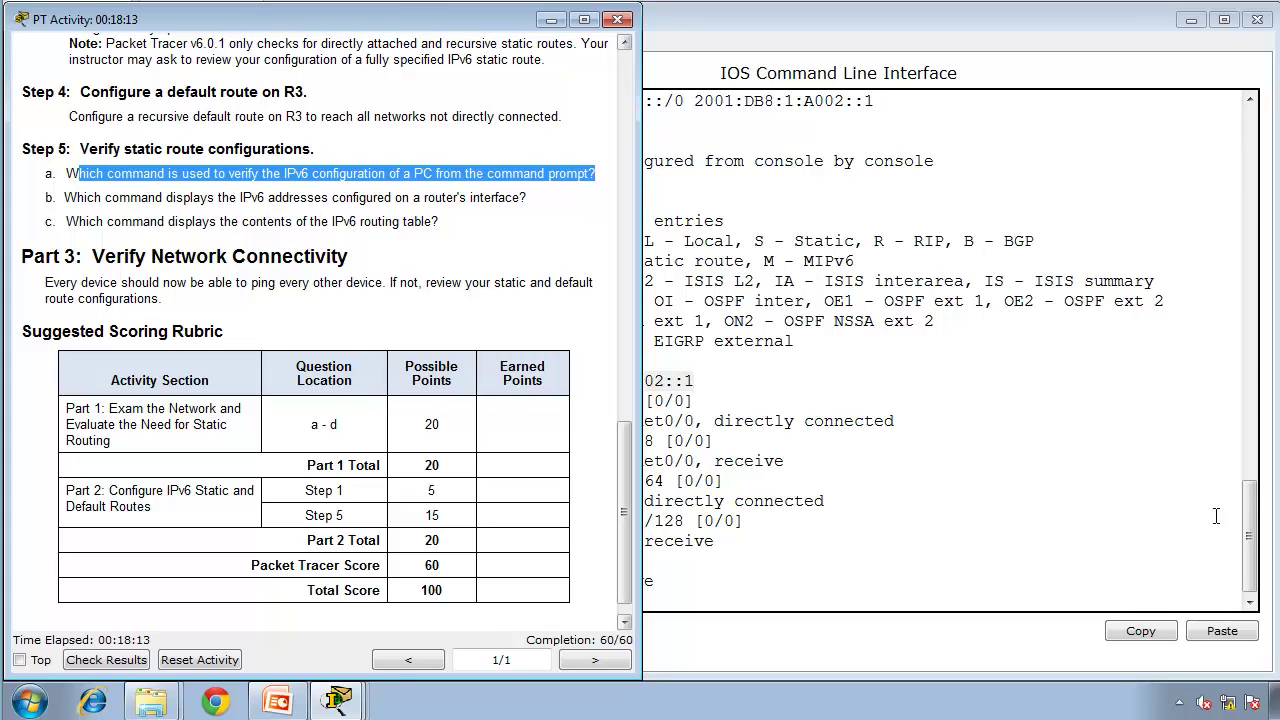
- Display R3's IPv6 routing table with show ipv6 route
click(1042, 458)
text(sho)
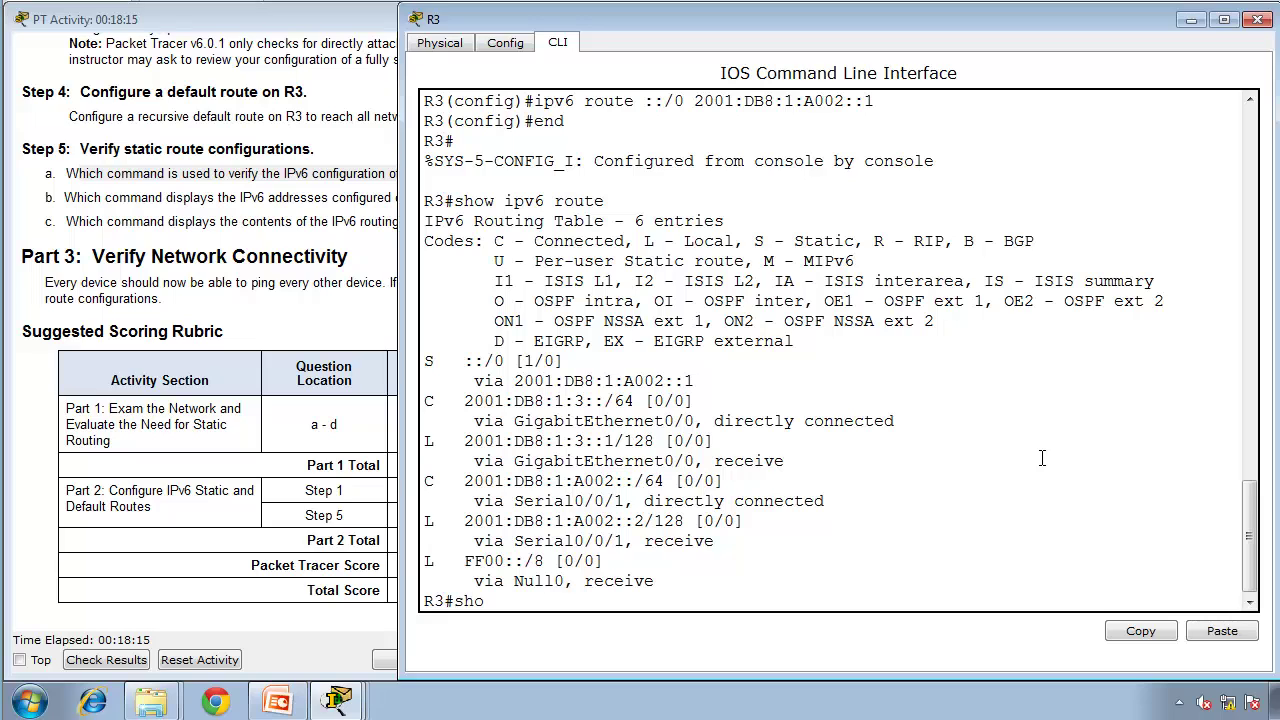
text(w ipv6 route)
key(Return)
- Run show ipv6 interface brief on R3 and add a run of empty prompts below the output
text(show ipv)
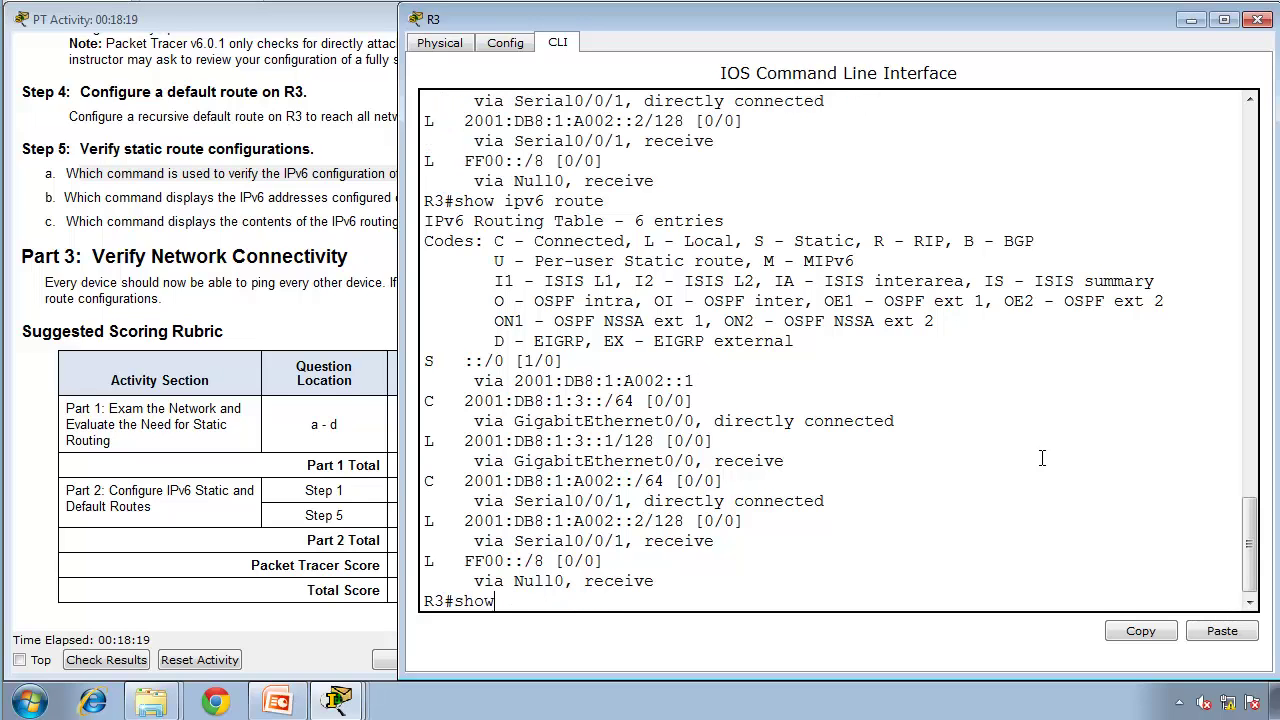
text(6 interface berie)
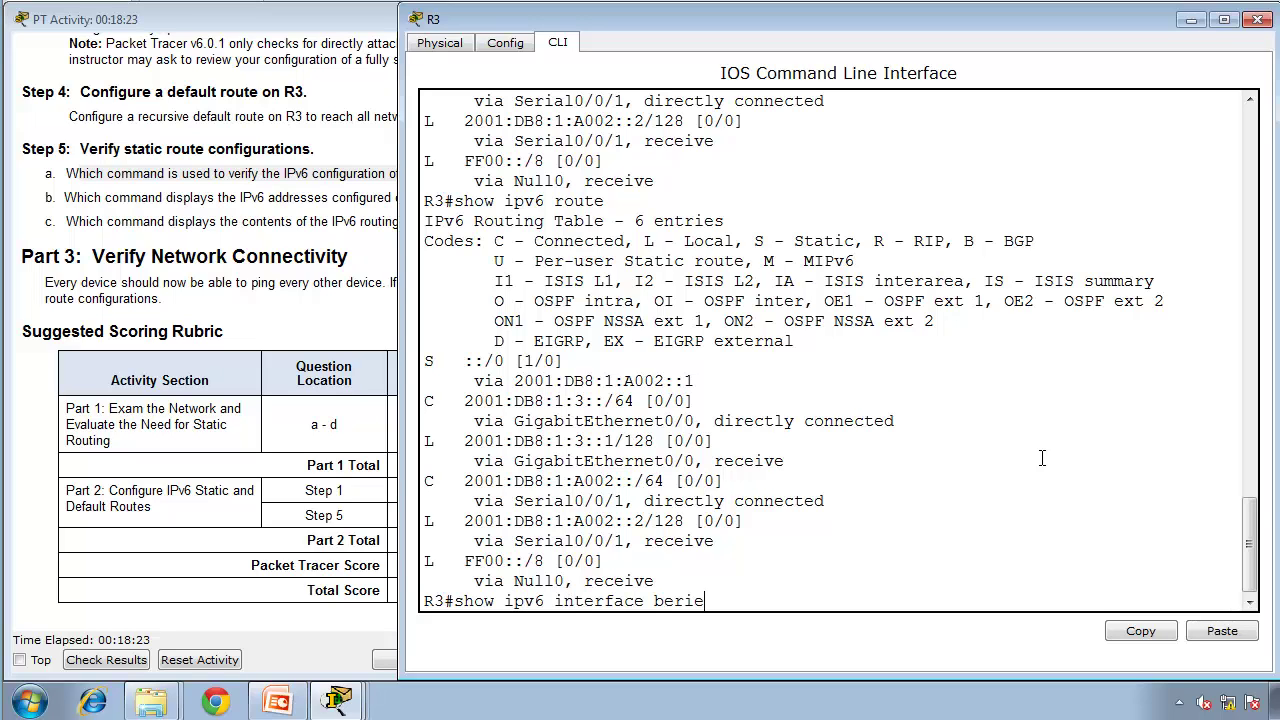
key(BackSpace)
key(BackSpace)
key(BackSpace)
key(BackSpace)
text(rief)
key(Return)
key(Return)
key(Return)
key(Return)
key(Return)
key(Return)
key(Return)
key(Return)
key(Return)
key(Return)
key(Return)
key(Return)
key(Return)
key(Return)
key(Return)
key(Return)
key(Return)
key(Return)
key(Return)
key(Return)
key(Return)
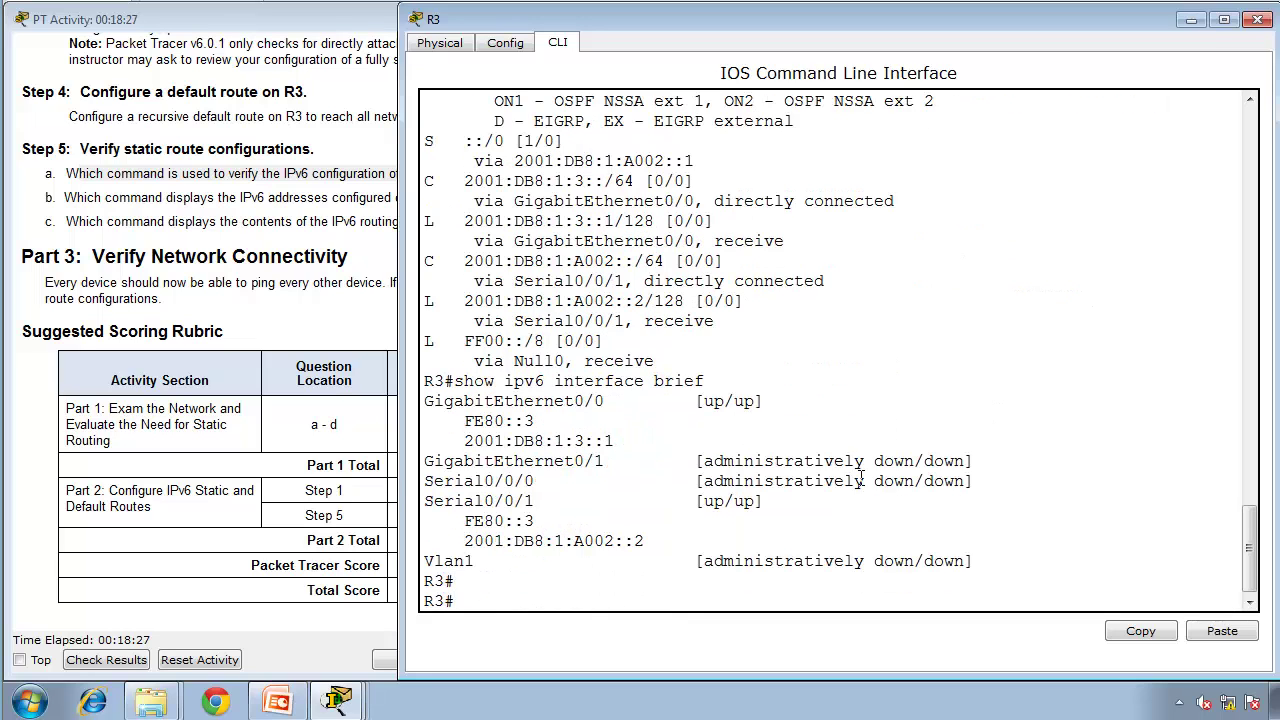
- Run the interface brief command again on R3 so its output stands apart between empty prompts
key(Up)
key(Return)
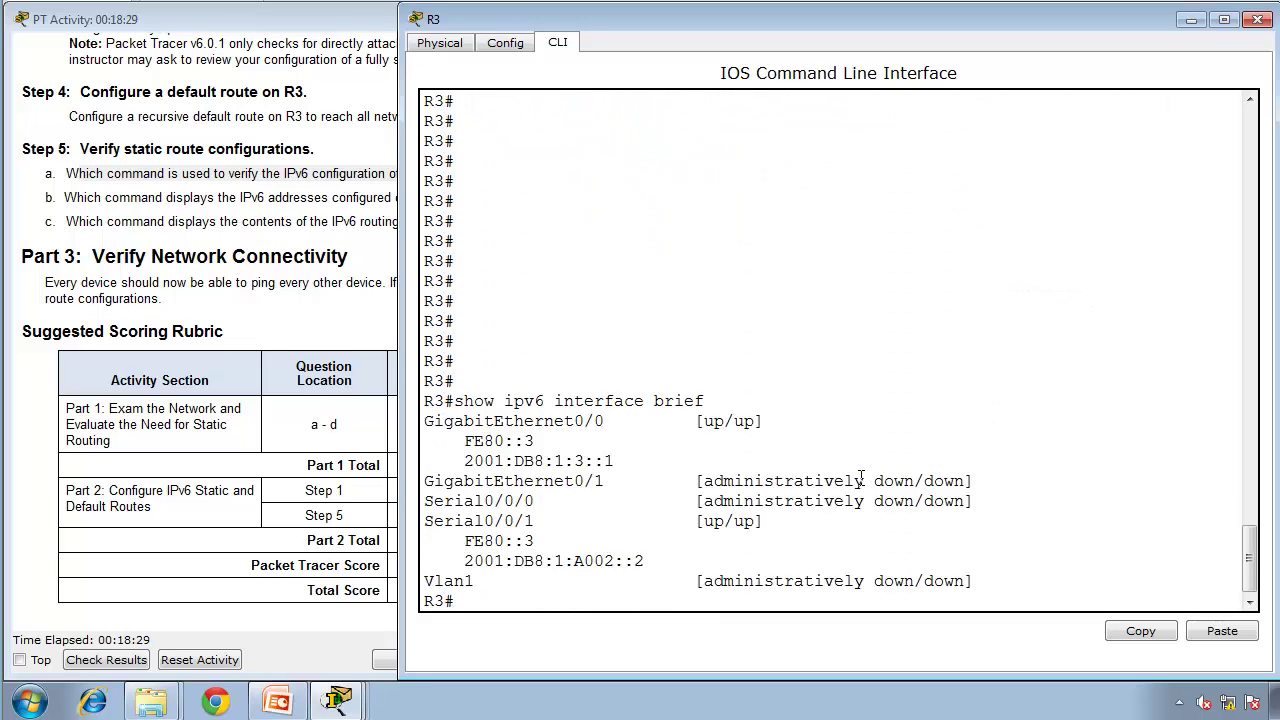
key(Return)
key(Return)
key(Return)
key(Return)
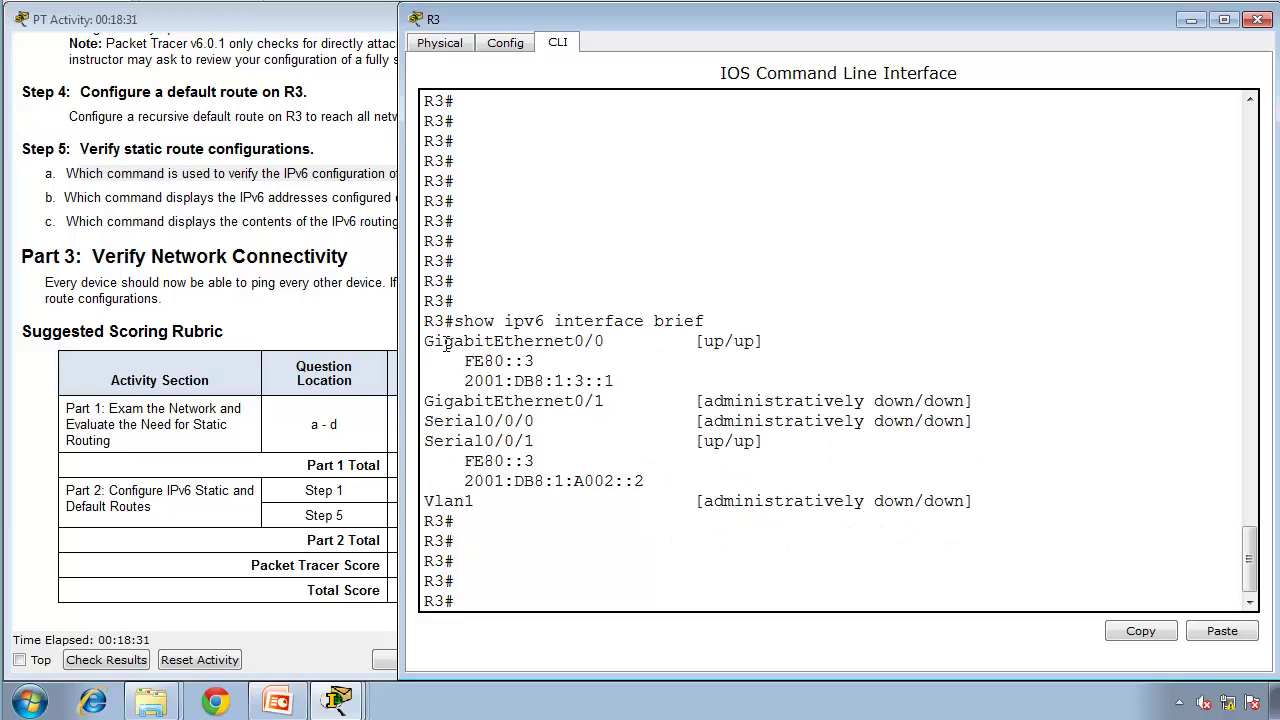
- Examine the IPv6 addresses of GigabitEthernet0/0 and Serial0/0/1 and the serial interface's status in R3's output
drag(467, 360, 616, 378)
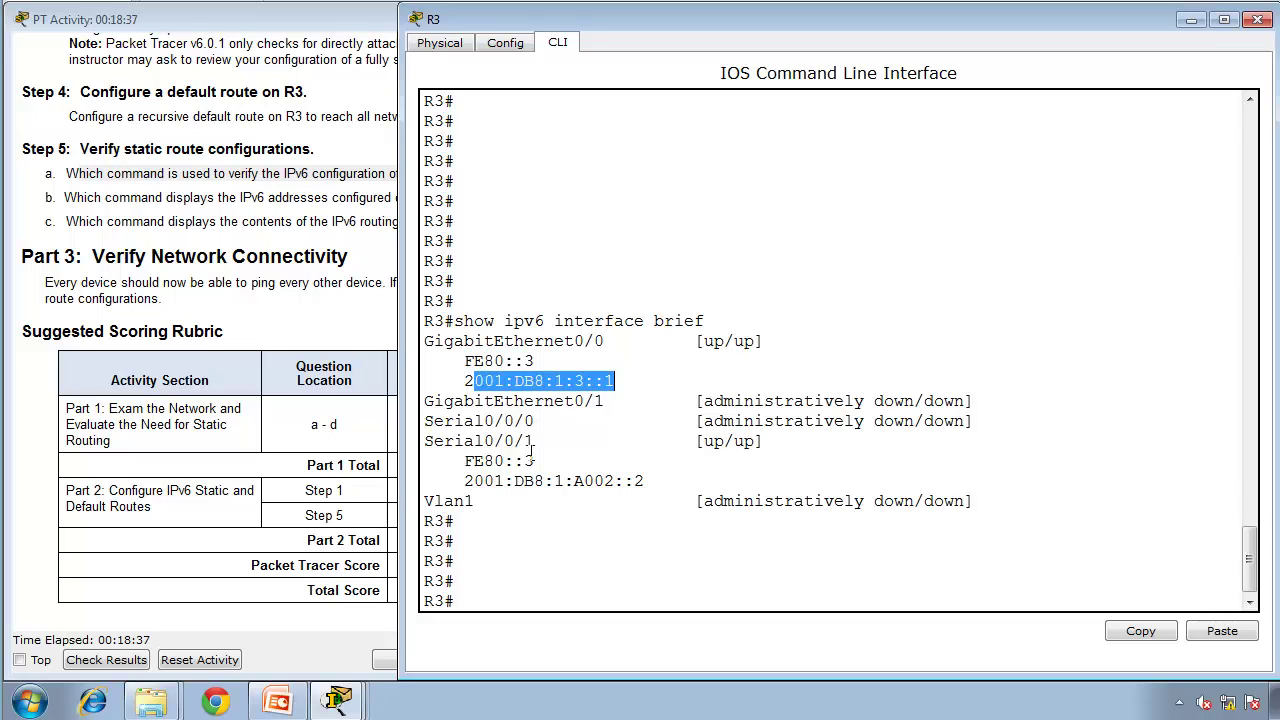
drag(464, 461, 646, 488)
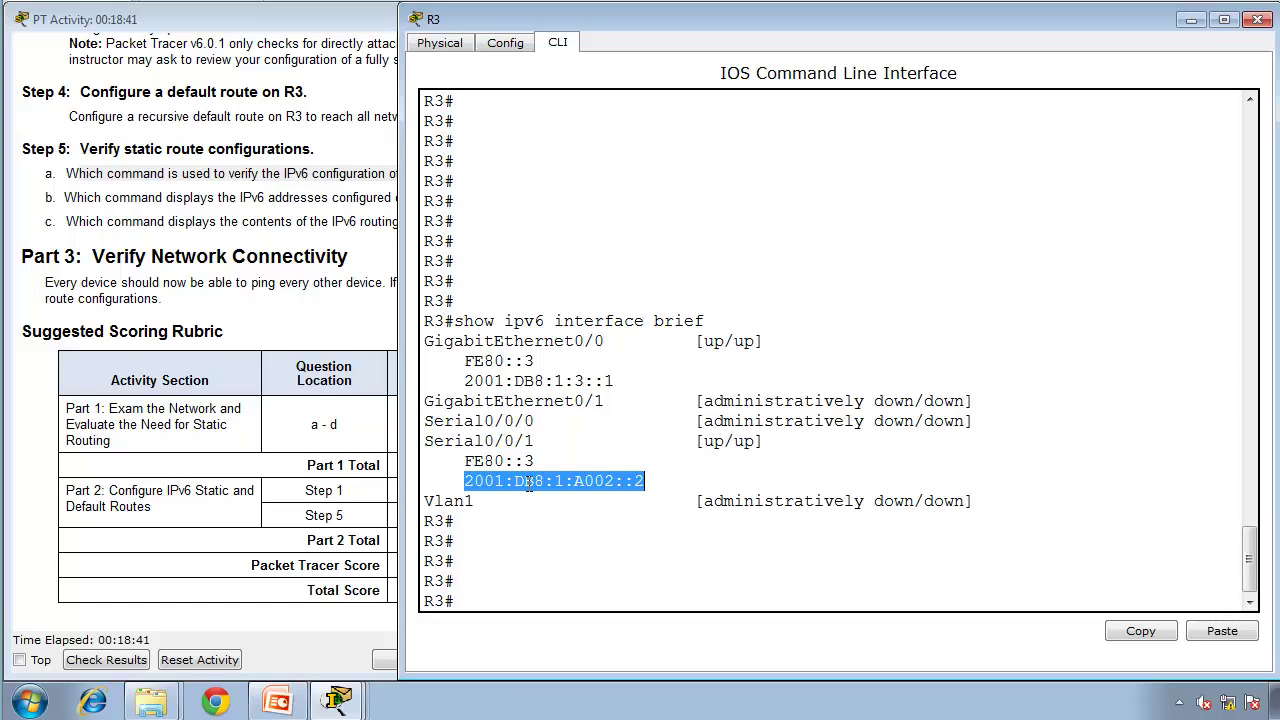
drag(470, 462, 538, 461)
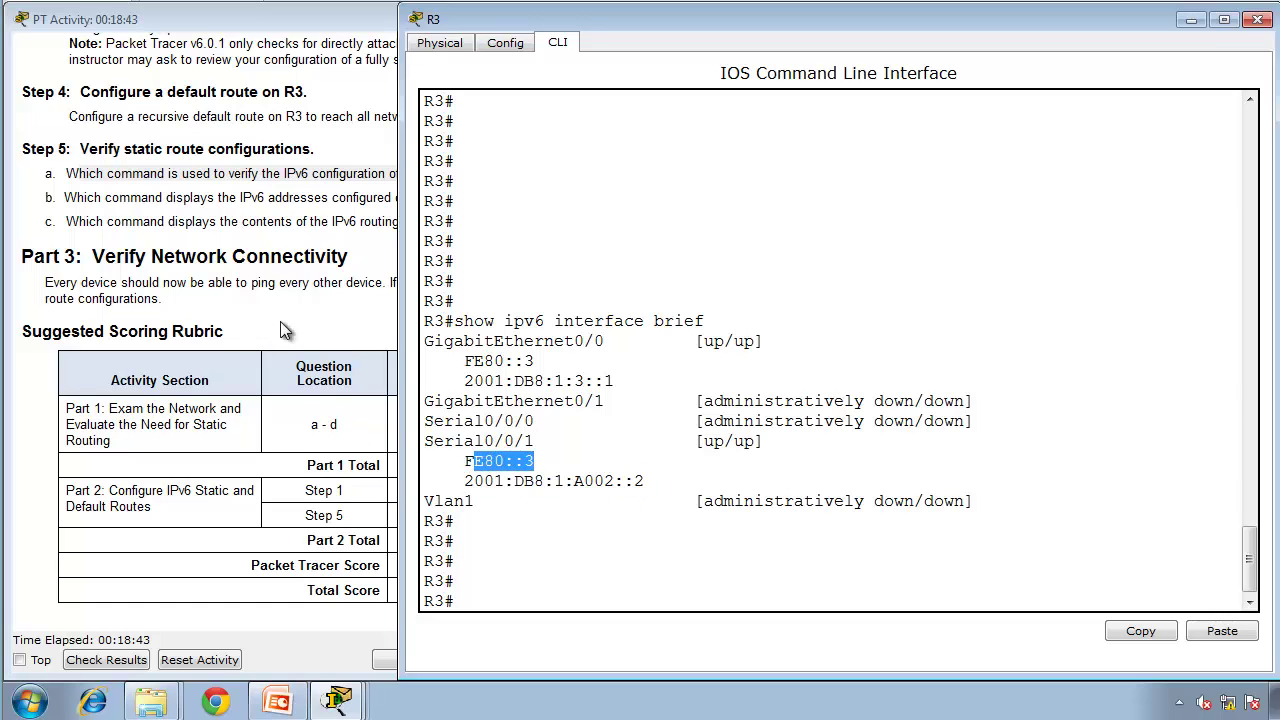
drag(788, 477, 704, 441)
- Review Step 5 question c in the instructions and answer it on R3 by running show ipv6 route
click(280, 215)
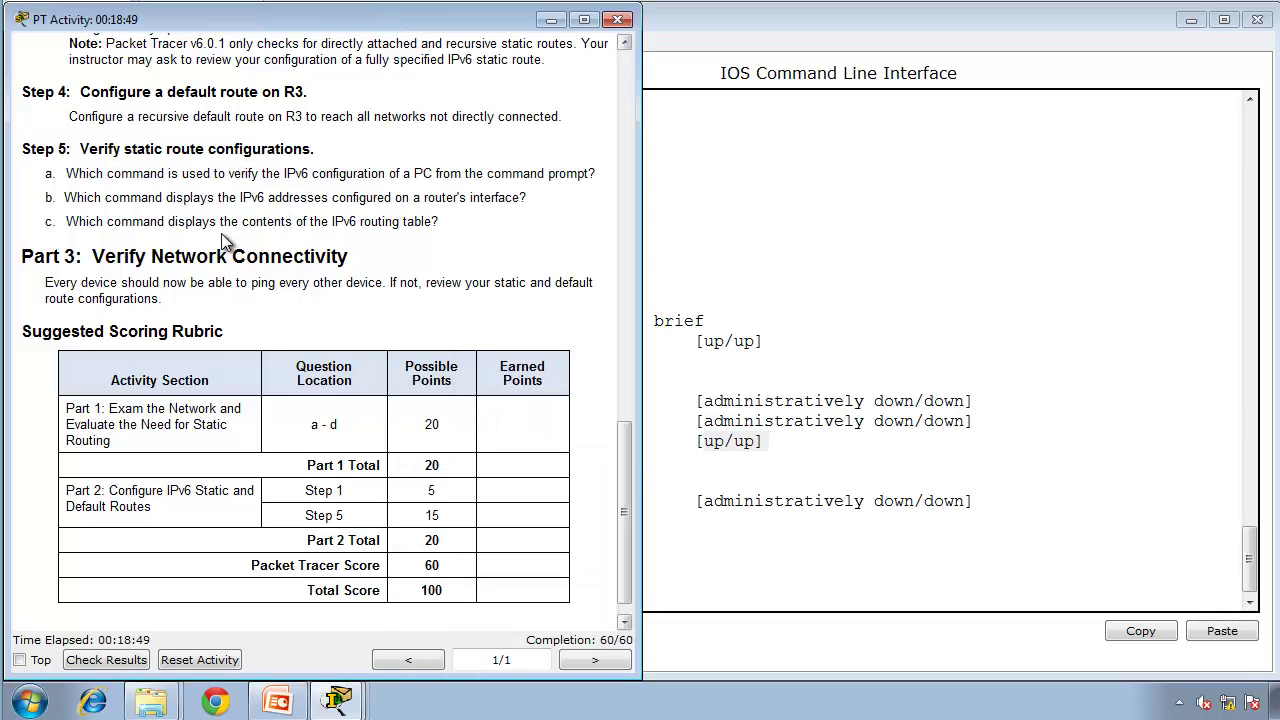
click(660, 340)
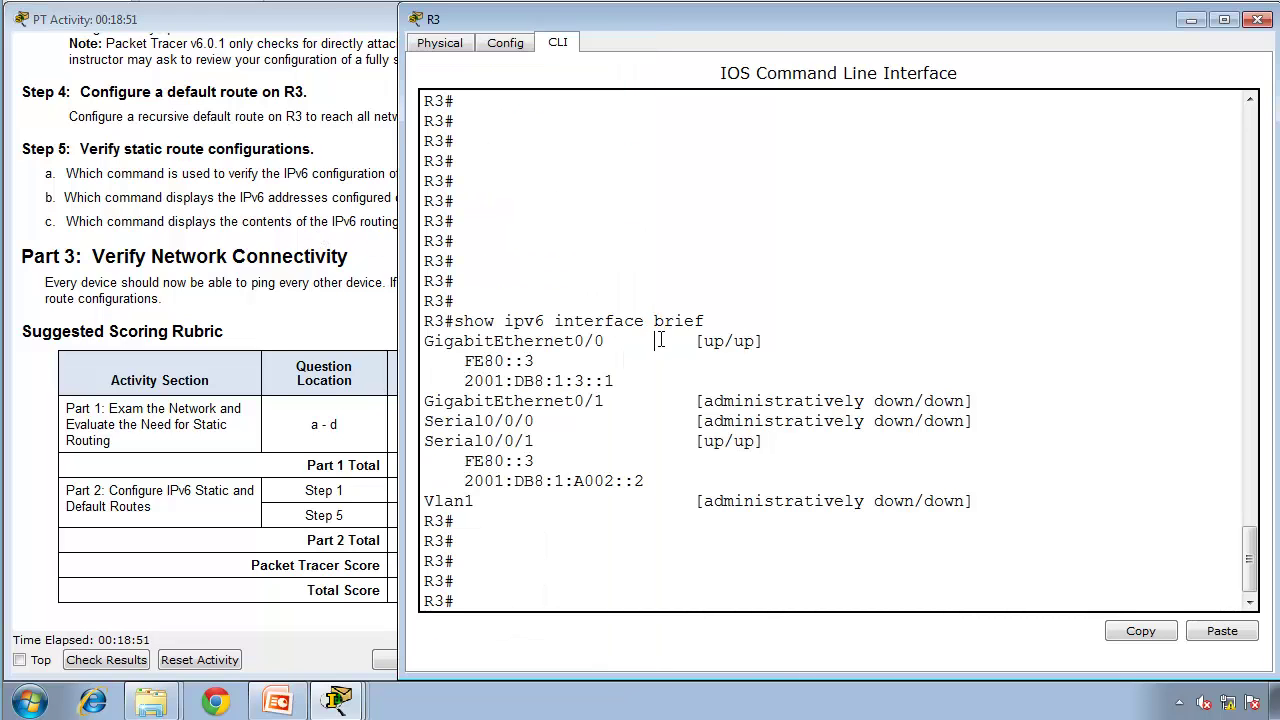
text(shwo)
key(BackSpace)
key(BackSpace)
key(BackSpace)
text(ow ipv6 route)
key(Return)
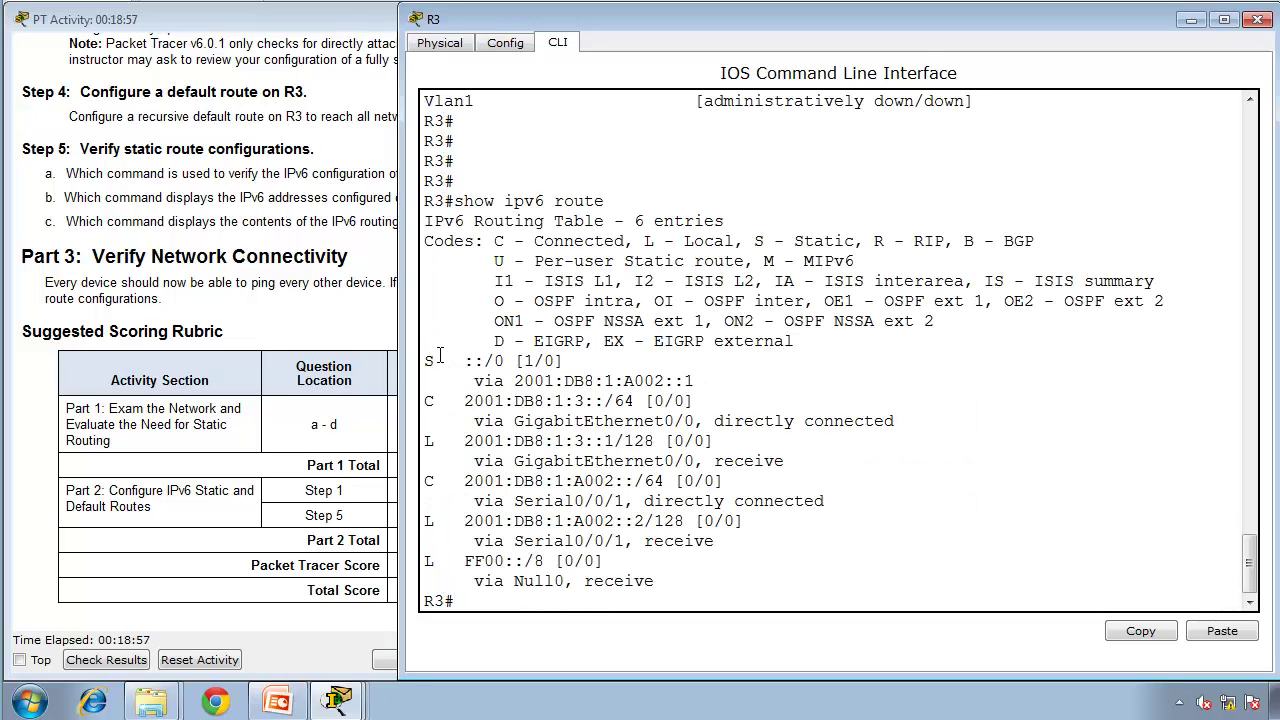
- Recheck the activity instructions and switch to the PowerPoint slide show
click(366, 320)
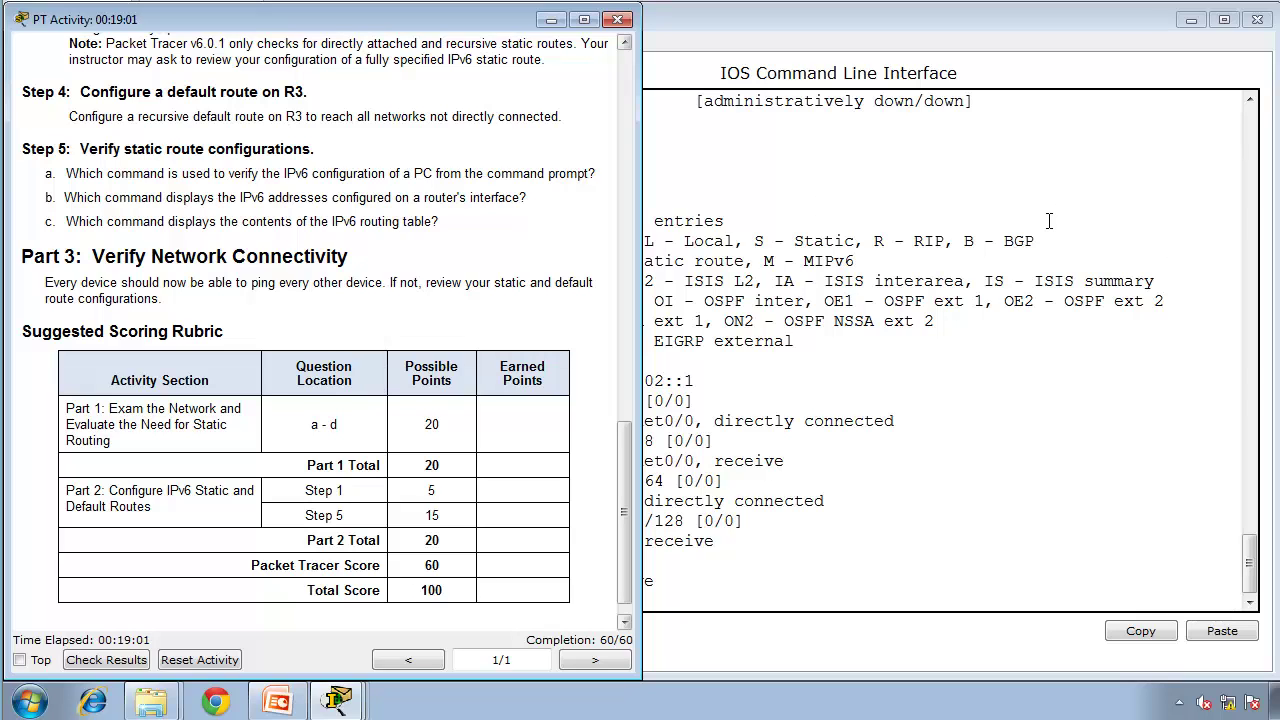
click(278, 703)
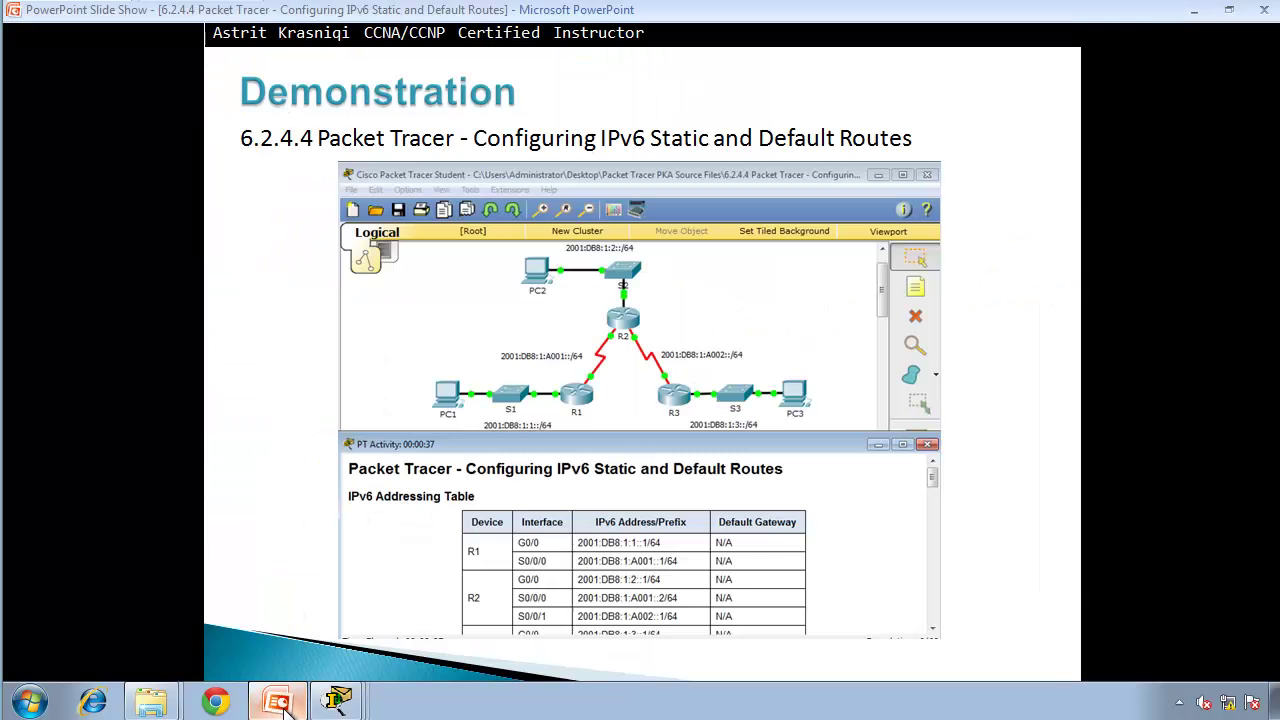